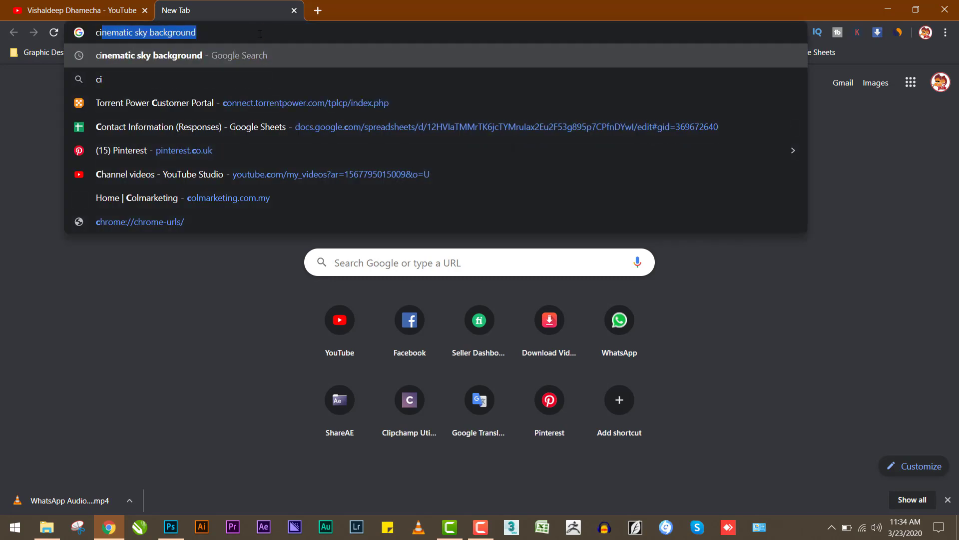
Step: Search Google for "cinematic sky background" and show the image results
text(ic)
key(BackSpace)
key(BackSpace)
key(BackSpace)
key(BackSpace)
key(BackSpace)
text(matic s)
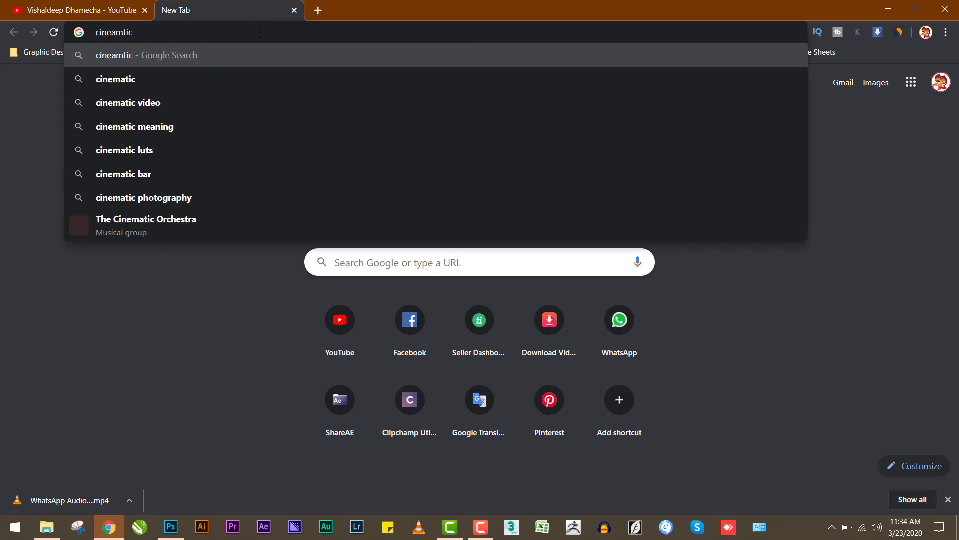
text(ky)
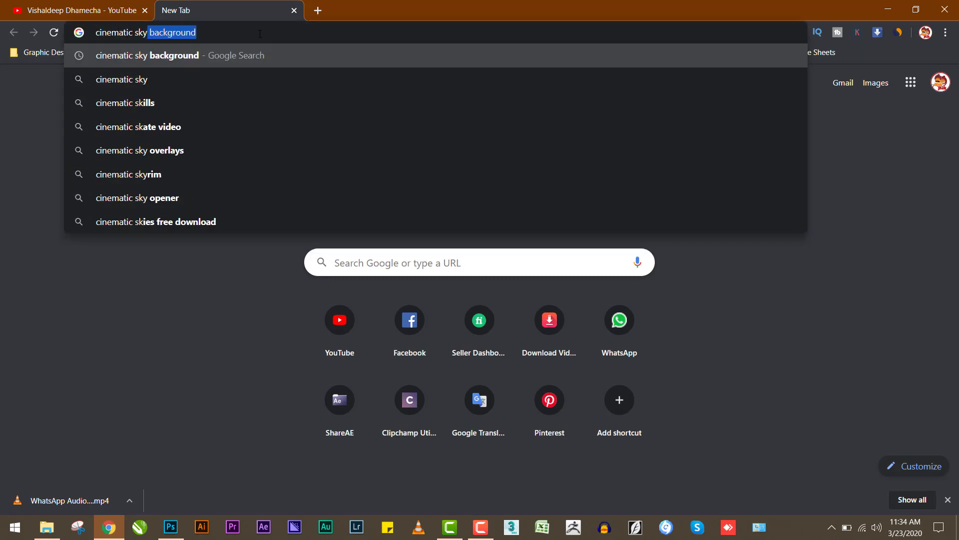
key(Return)
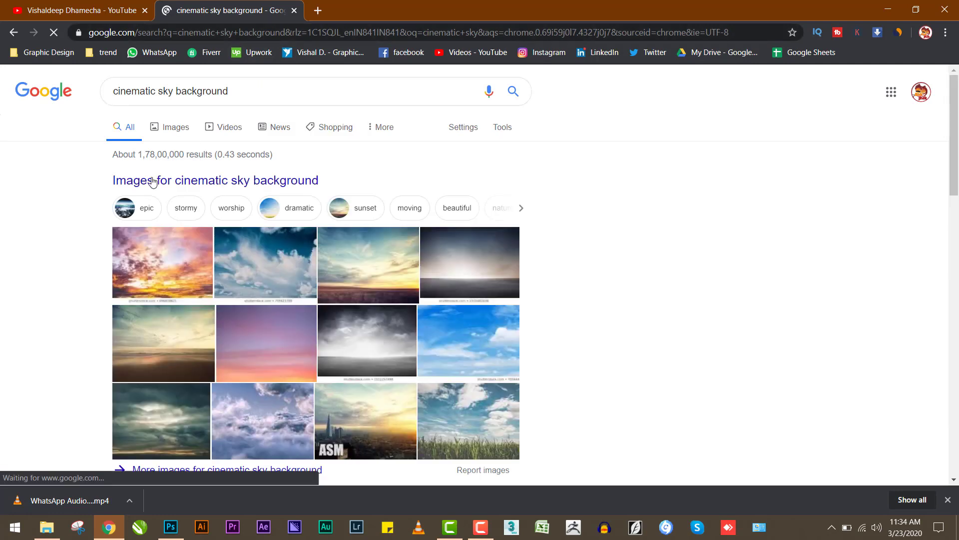
click(173, 132)
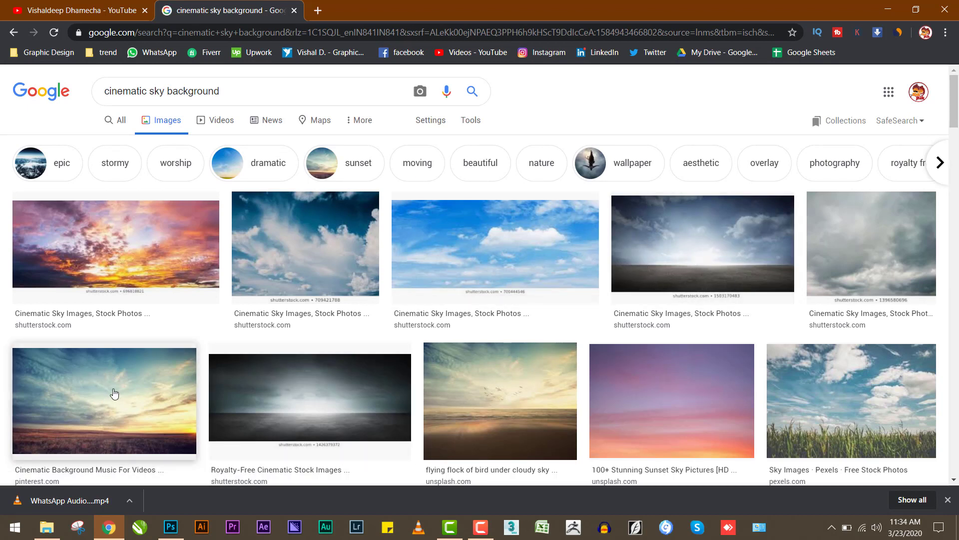
Step: Browse the cinematic sky image results and compare them with the source images saved in the project folder
scroll(953, 111, down, 2)
scroll(479, 274, down, 3)
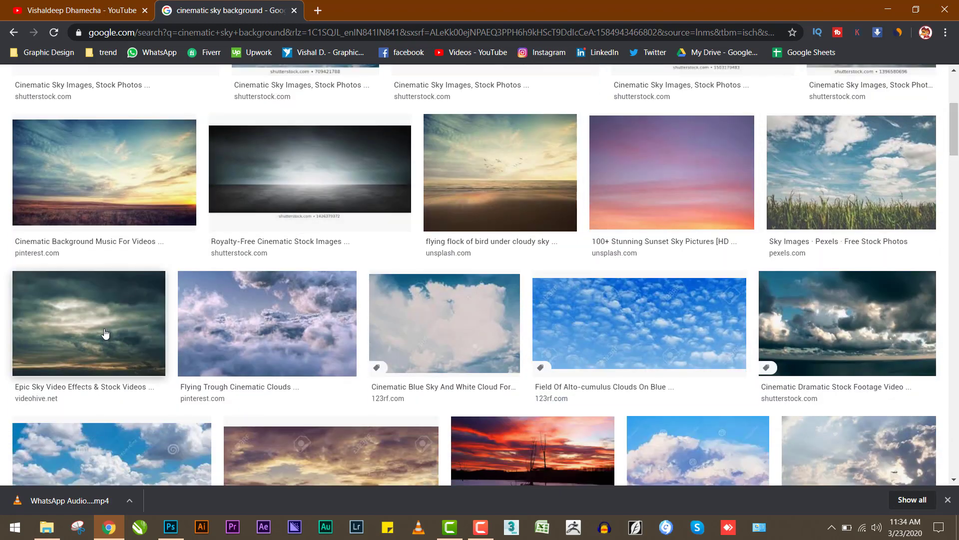
key(alt+Tab)
click(184, 133)
key(alt+Tab)
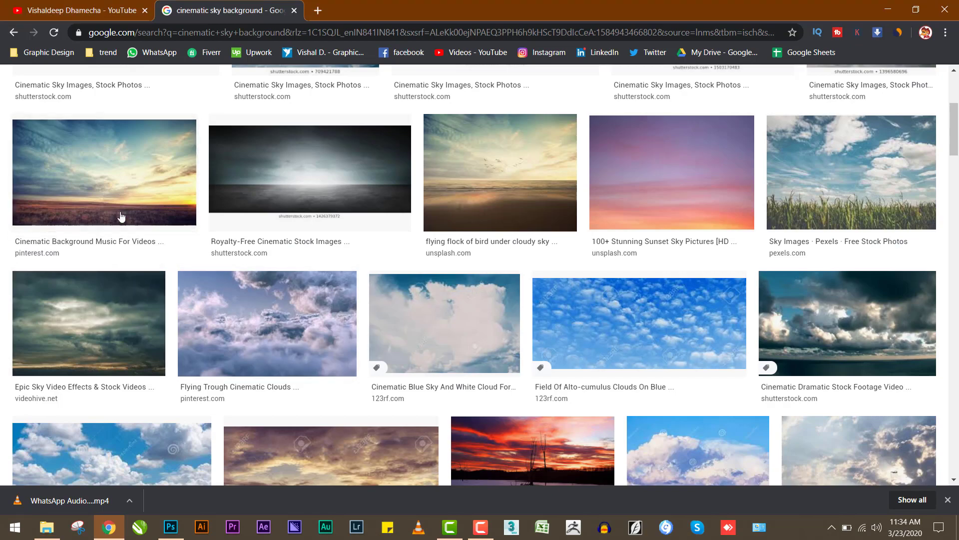
key(alt+Tab)
click(580, 103)
key(alt+Tab)
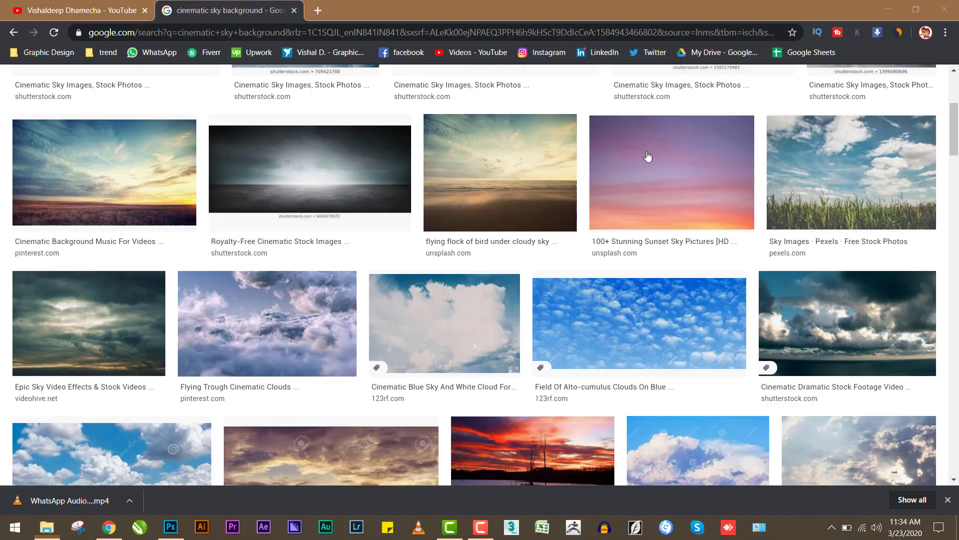
drag(958, 129, 957, 33)
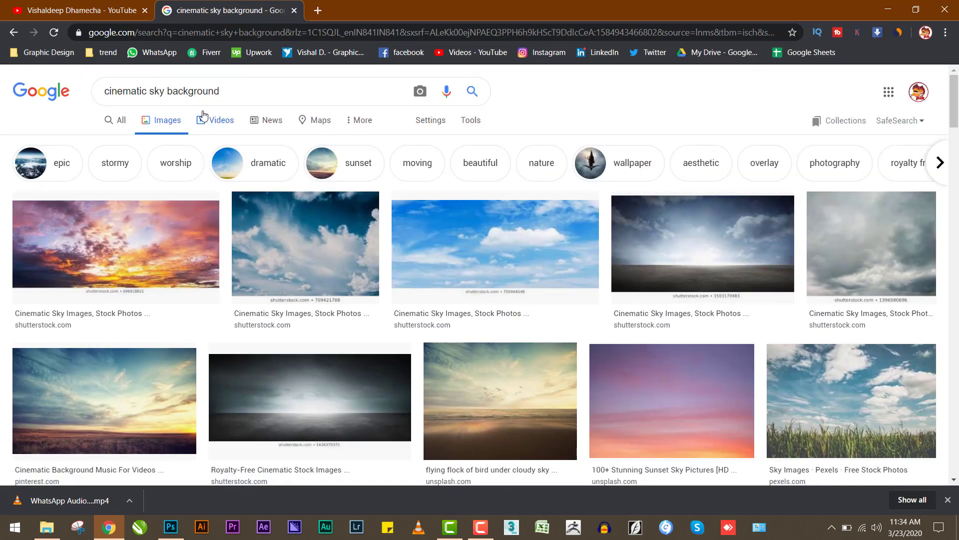
double_click(145, 91)
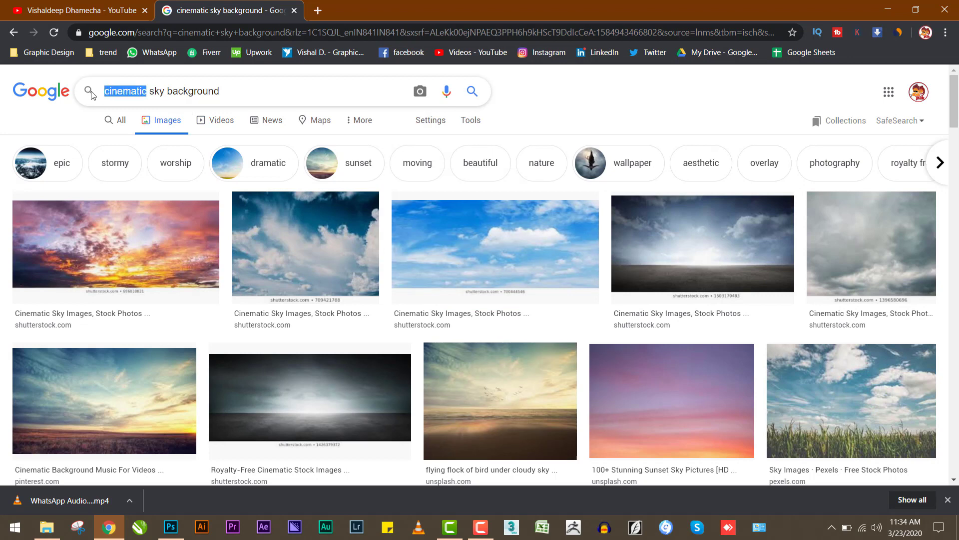
click(215, 92)
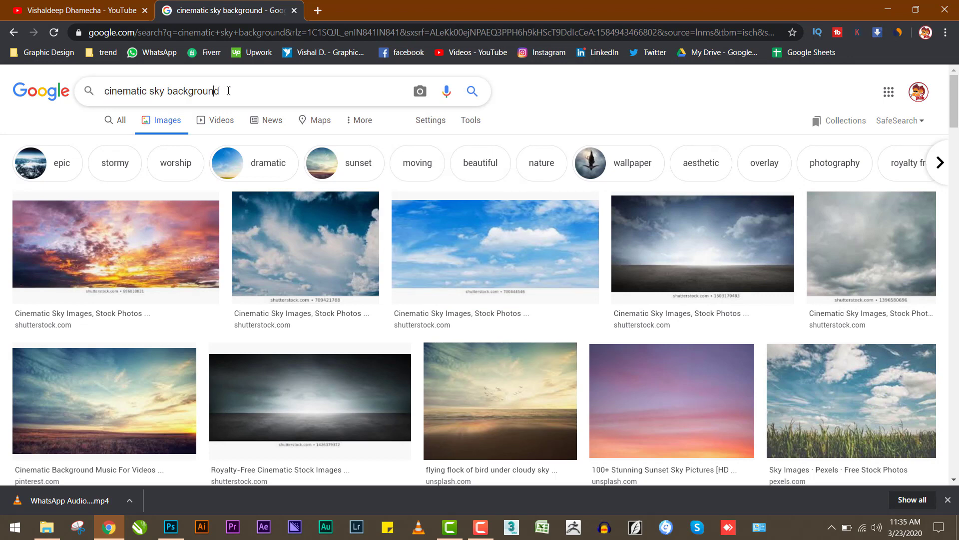
Step: Switch to File Explorer and review the sky, light-flare and portrait images in the Ek laparwahi poster design folder
key(alt+Tab)
click(171, 170)
click(315, 148)
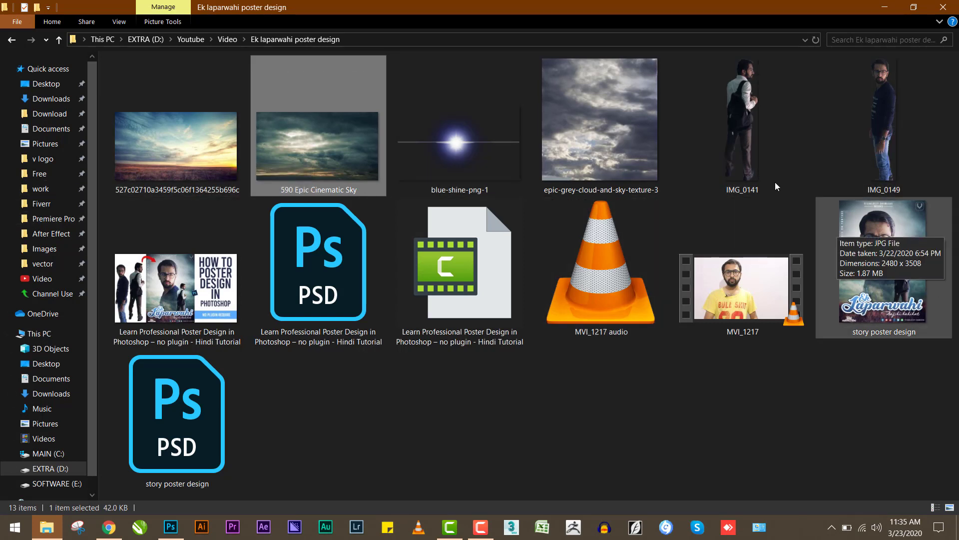
click(429, 150)
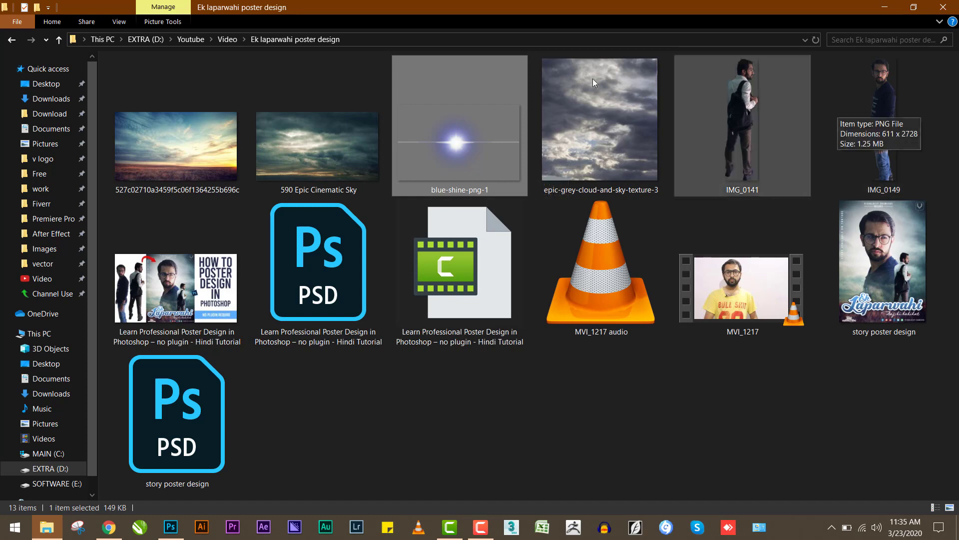
Step: Switch to Photoshop and create an A4 portrait document, 210 x 297 mm, at 300 pixels/inch in RGB with a white background
click(170, 526)
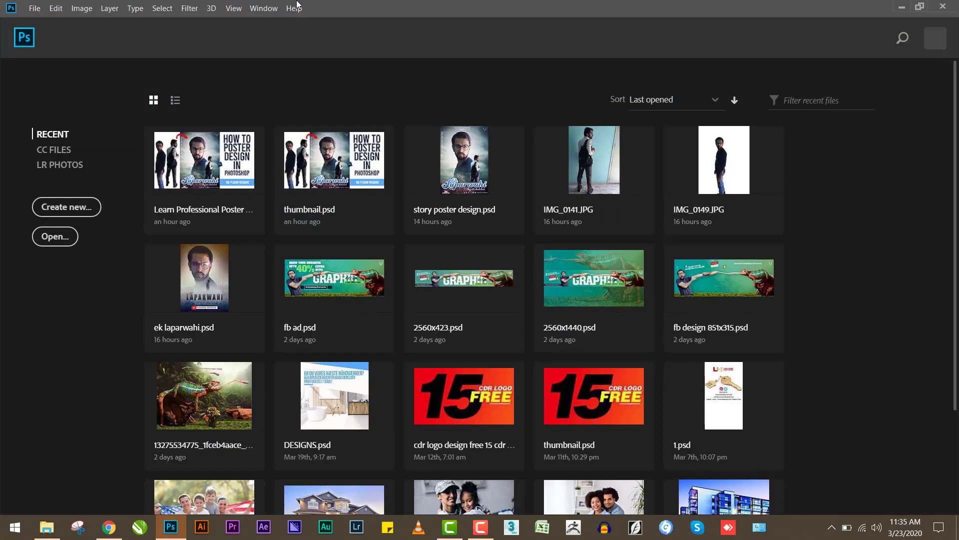
click(70, 214)
click(372, 177)
double_click(682, 255)
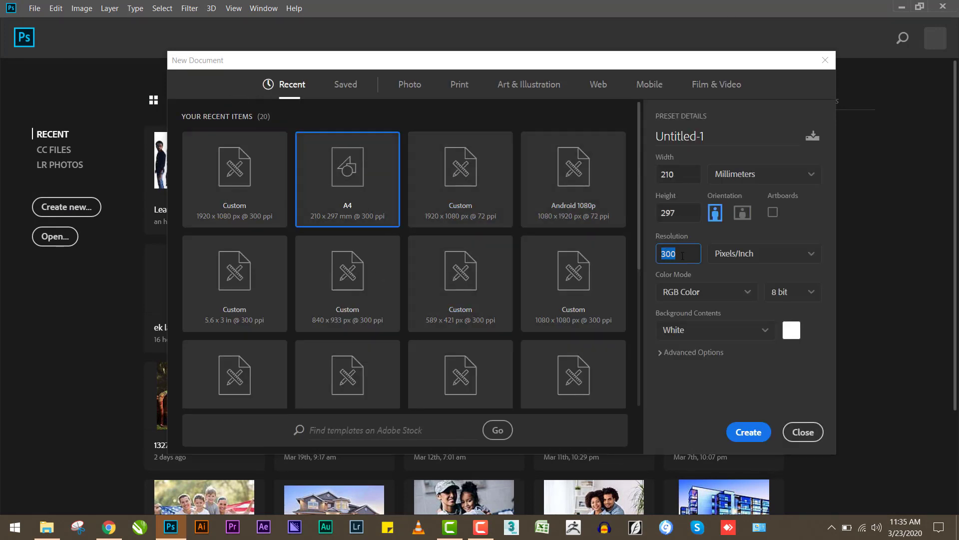
click(755, 428)
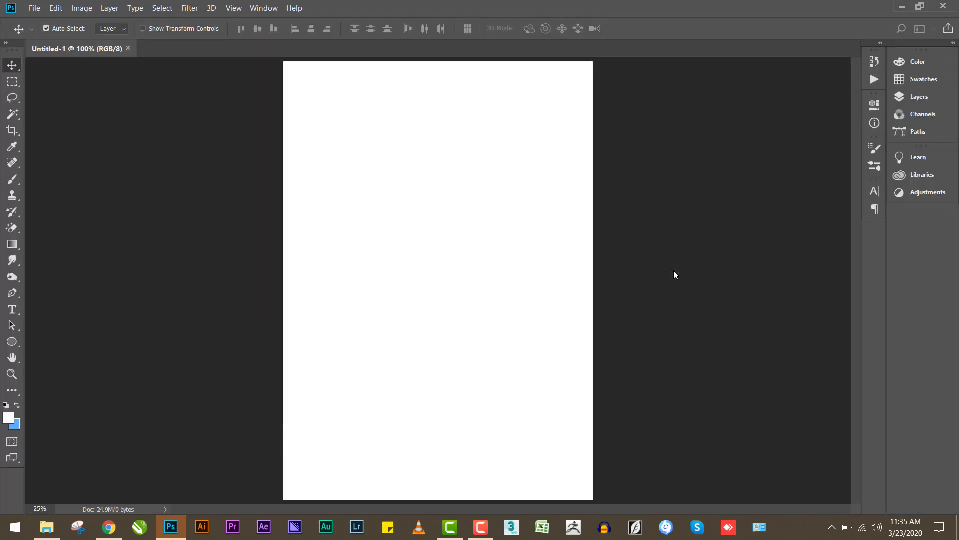
Step: Place IMG_0141 and IMG_0149 from the project folder into the poster at their fitted size
key(alt+Tab)
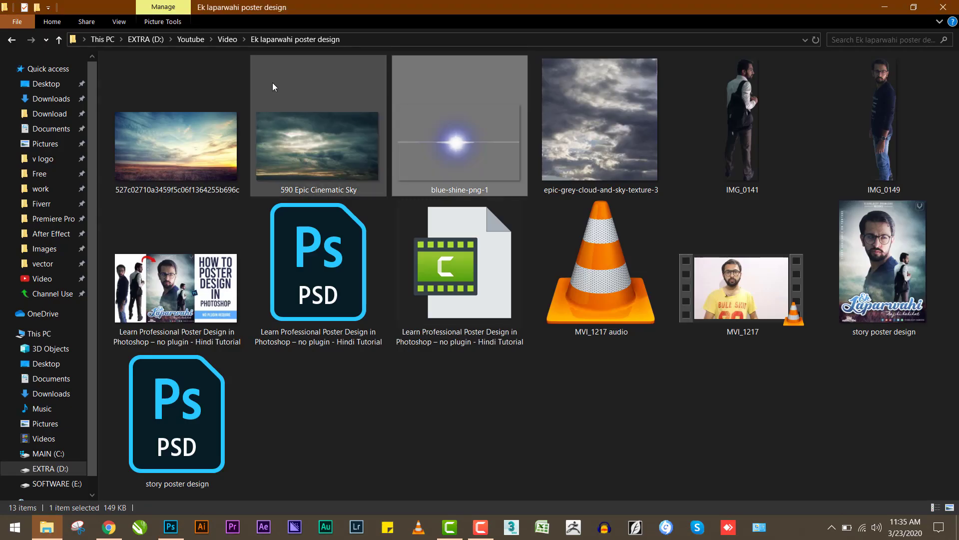
click(850, 115)
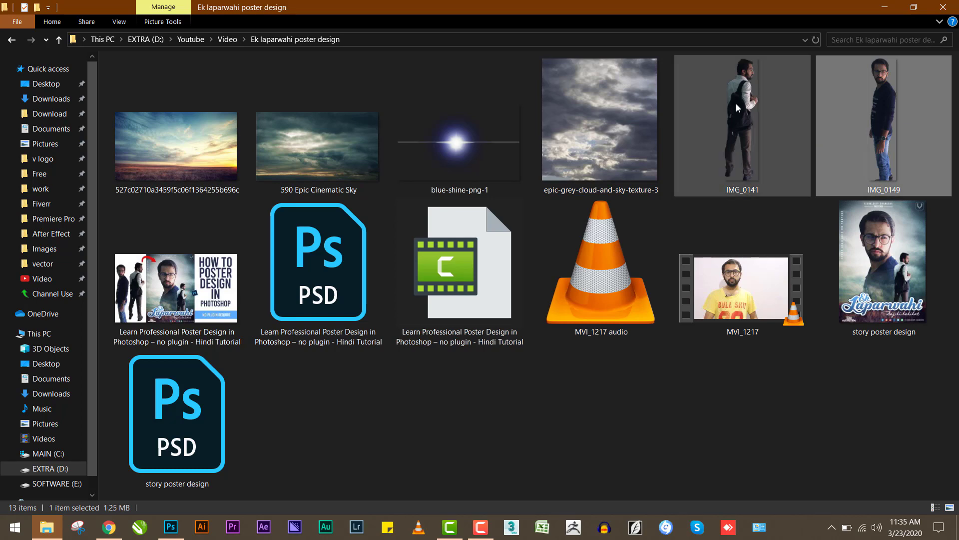
ctrl+click(744, 95)
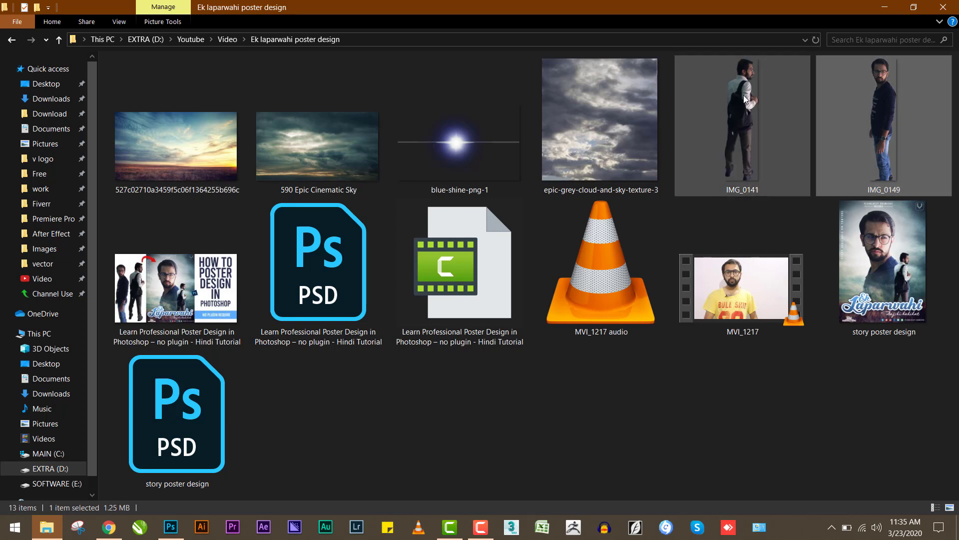
key(alt+Tab)
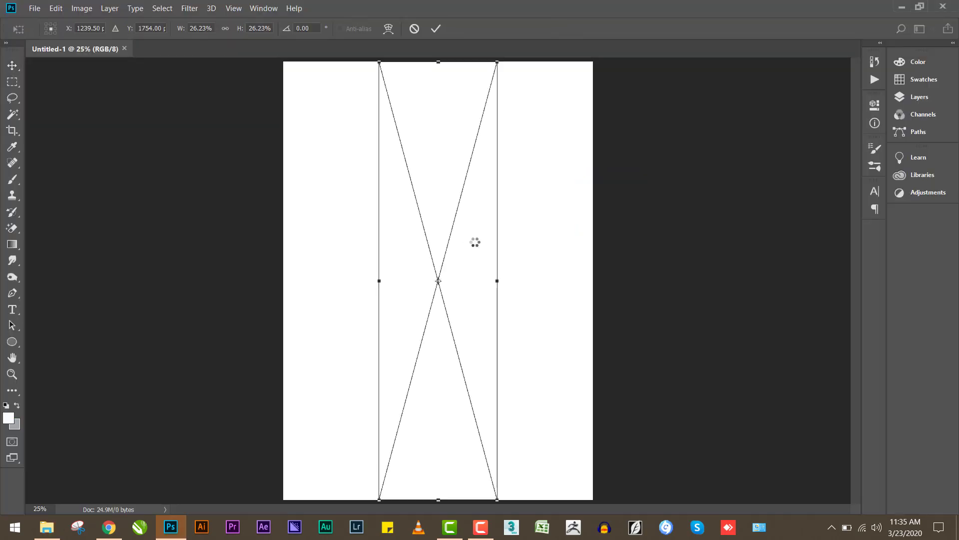
key(Return)
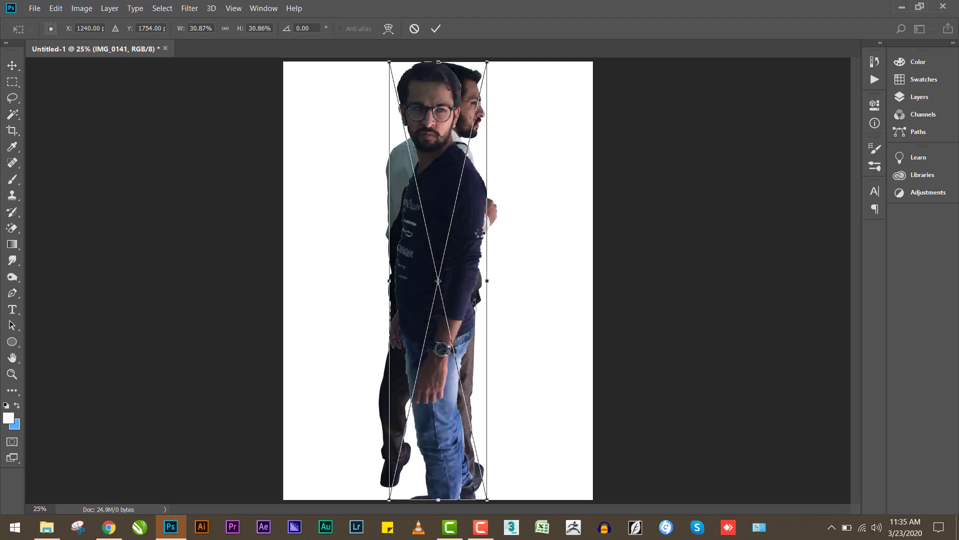
key(Return)
Step: Show the layer list and hide the IMG_0141 layer
key(F7)
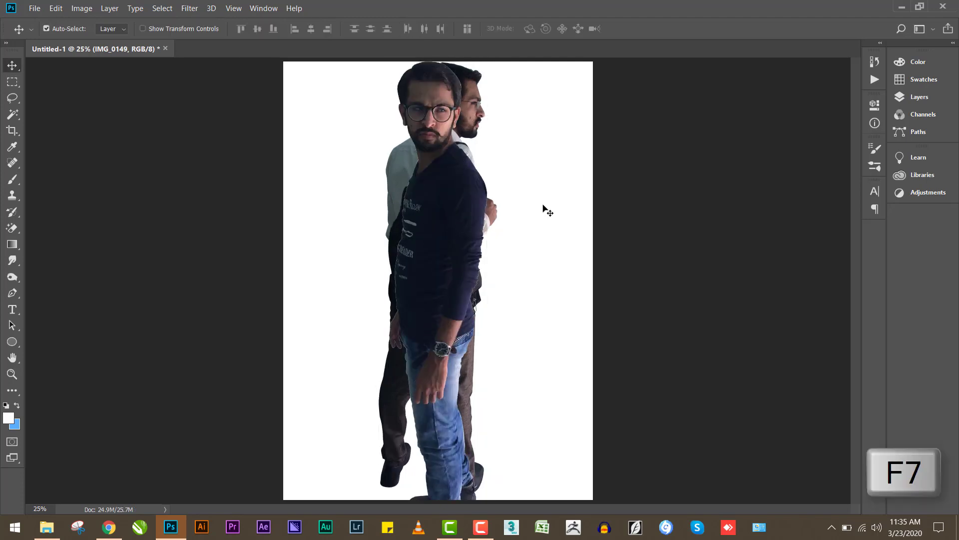
click(747, 135)
click(746, 135)
click(763, 158)
click(746, 160)
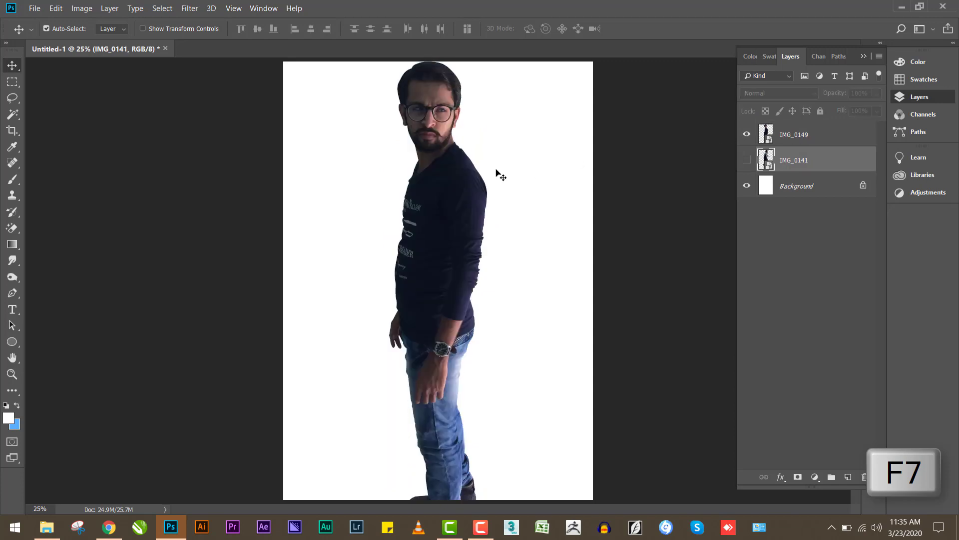
Step: Enlarge IMG_0149 with Free Transform so the head and upper body fill the poster, cropping the legs below the page
click(440, 170)
key(ctrl)
key(ctrl+t)
drag(487, 62, 697, 100)
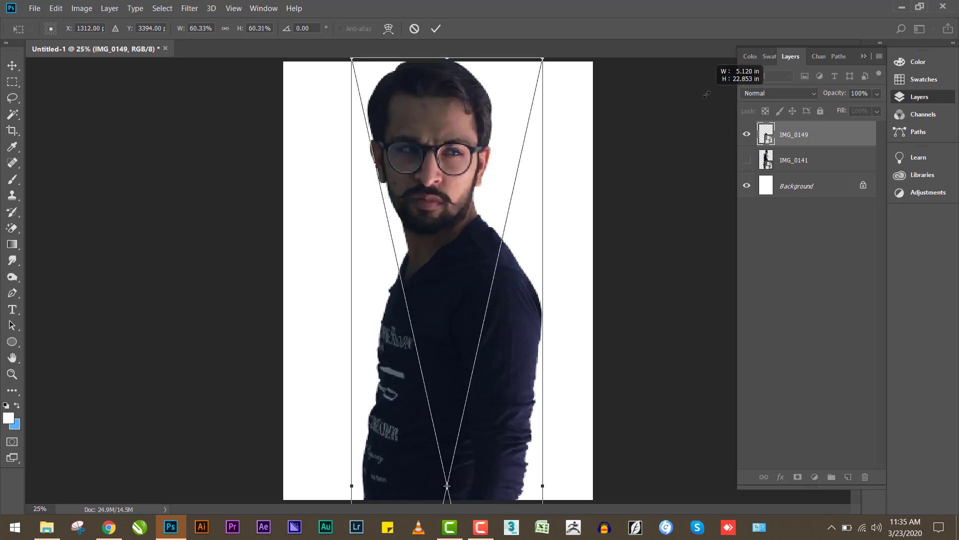
drag(481, 197, 460, 336)
drag(523, 195, 612, 87)
mouse_move(547, 187)
mouse_down()
mouse_move(558, 180)
mouse_move(558, 189)
mouse_up()
key(Return)
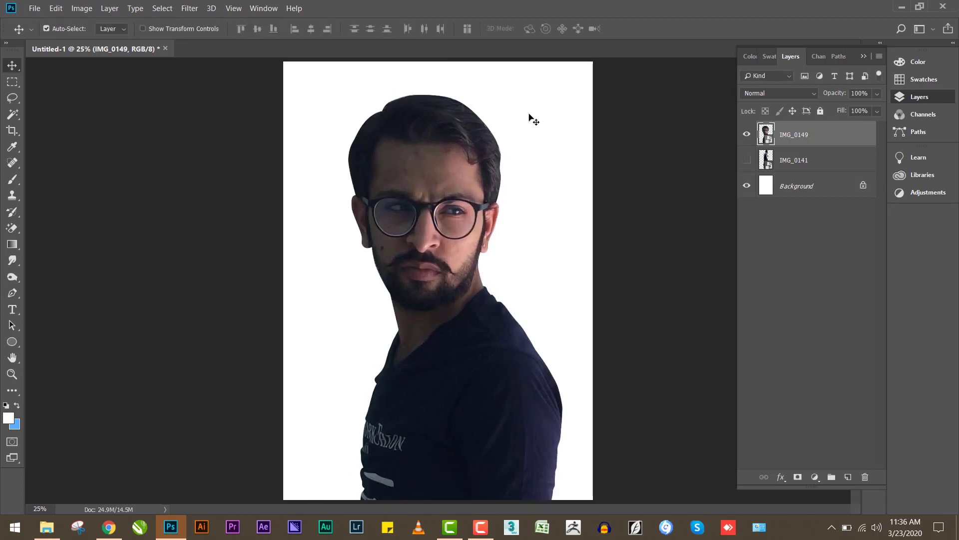
Step: Show IMG_0141, move it above IMG_0149, and scale it down beside the large figure's shoulder at the poster's lower right
click(748, 158)
click(776, 153)
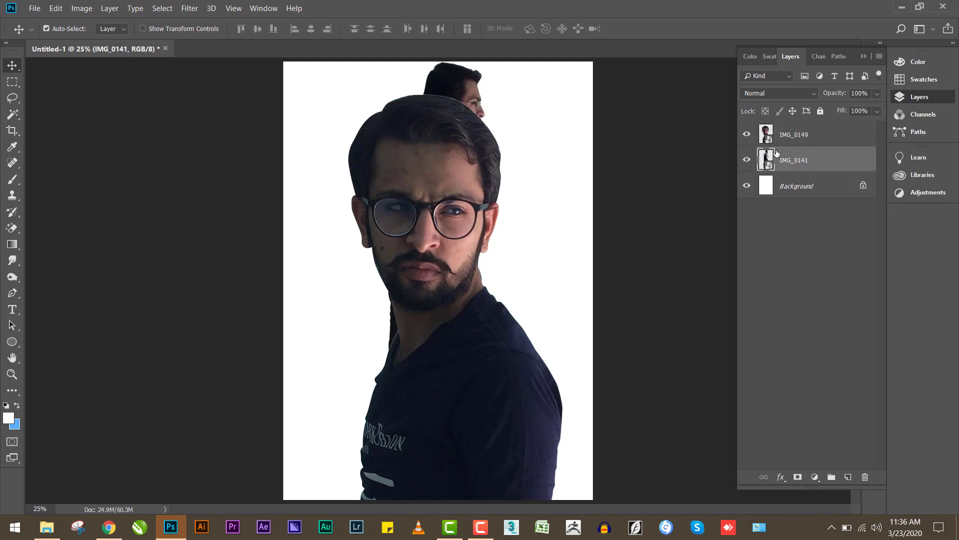
drag(796, 160, 795, 131)
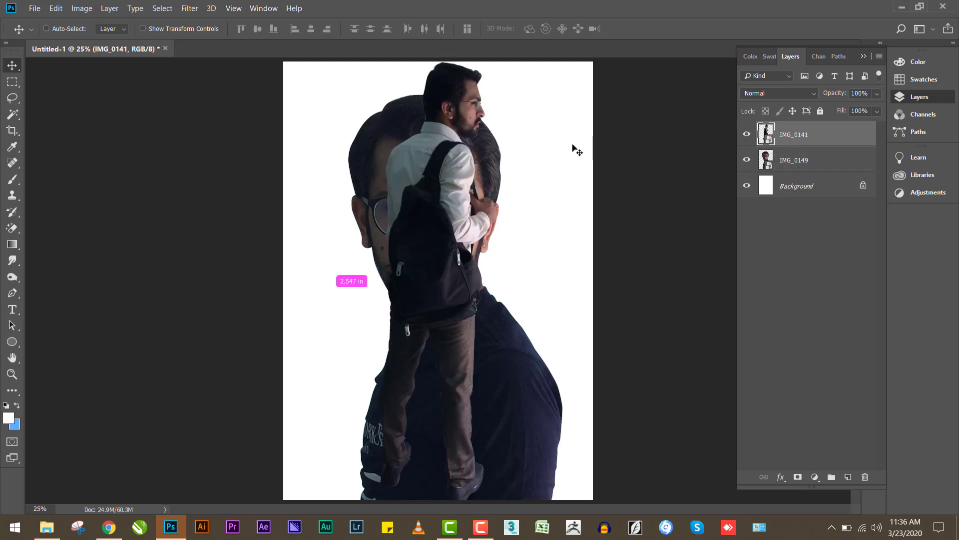
key(ctrl+t)
drag(377, 62, 501, 249)
drag(478, 316, 534, 297)
key(Return)
Step: Place the sunset field image 527c02710a3459f5c06f1364255b696c into the poster and enlarge it to cover the whole page
key(alt+Tab)
drag(207, 167, 239, 235)
key(alt+Tab)
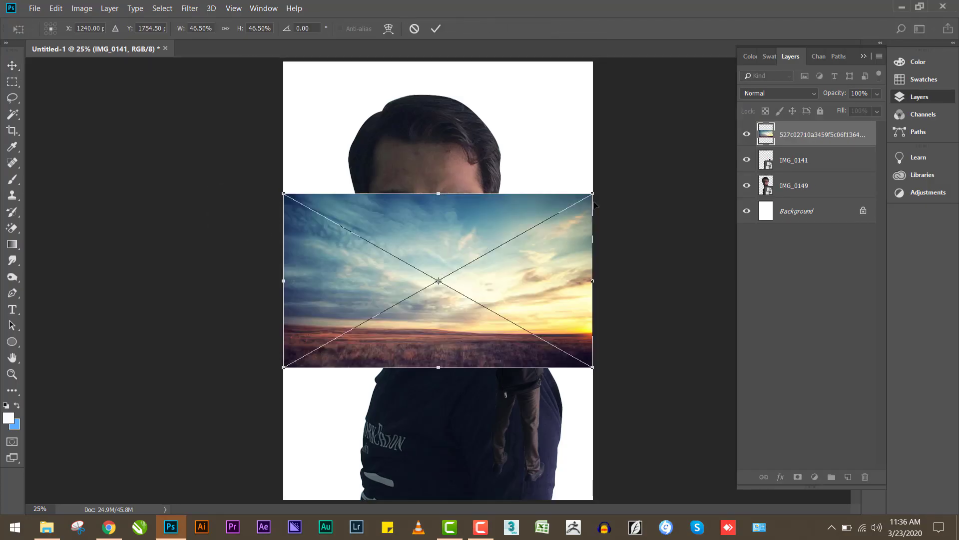
drag(596, 194, 845, 63)
key(Return)
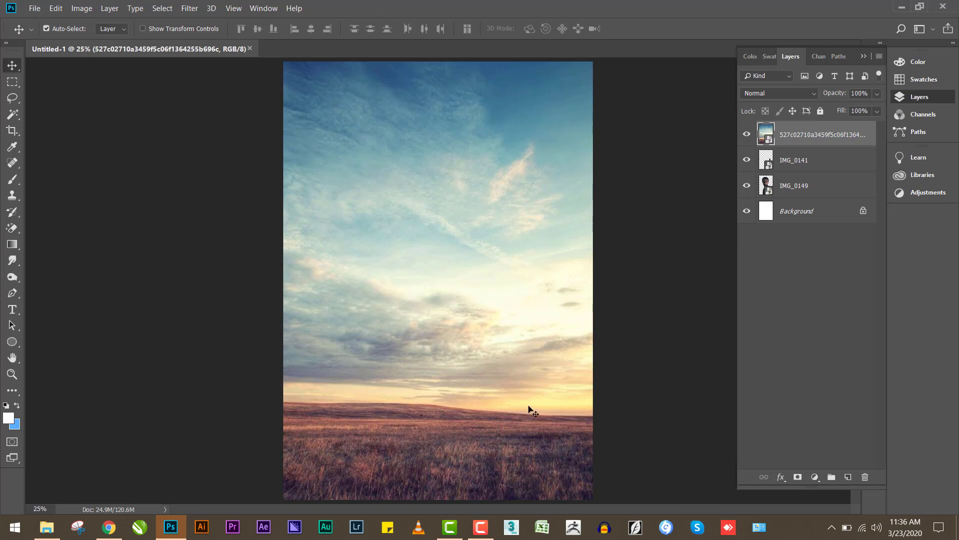
Step: Place 590 Epic Cinematic Sky into the poster, enlarge it to cover the page, and adjust its position
key(alt+Tab)
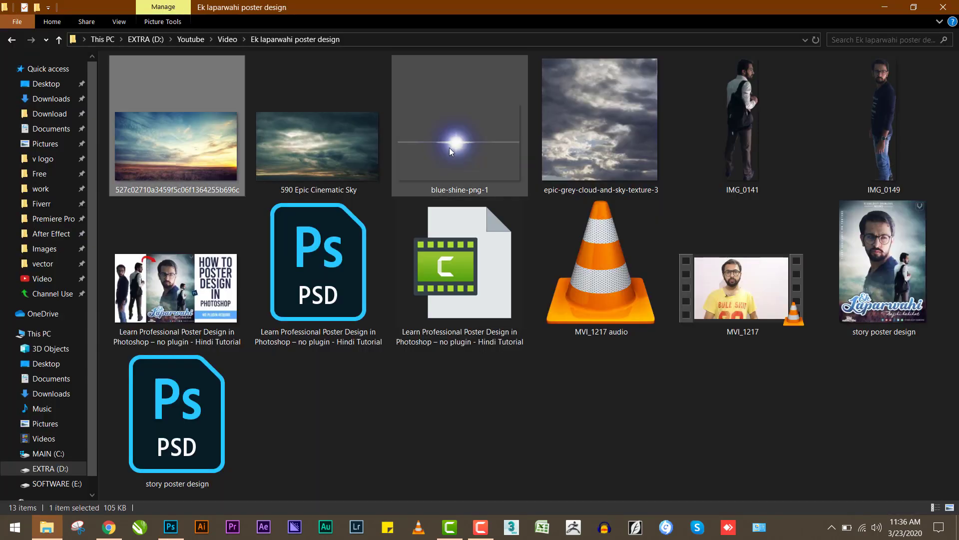
drag(361, 143, 512, 221)
key(alt+Tab)
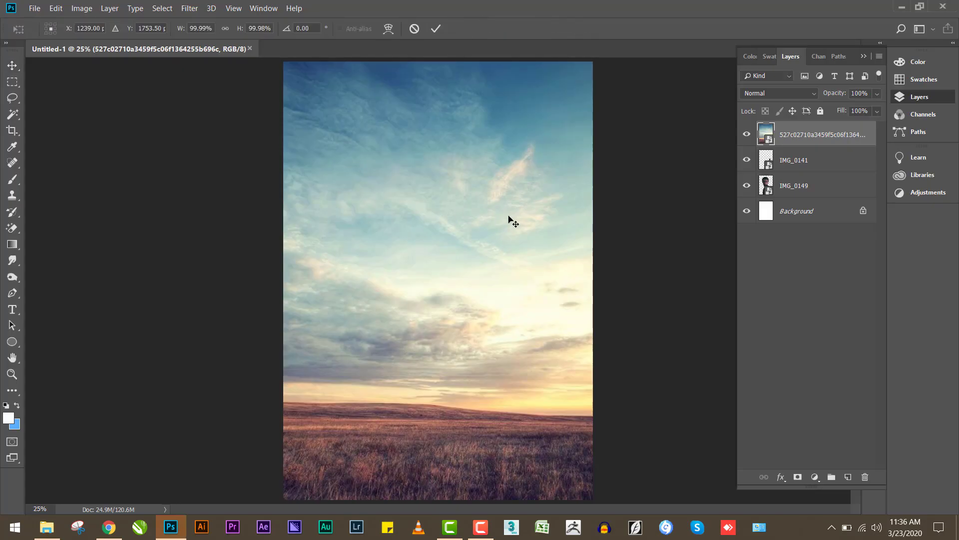
drag(593, 193, 834, 53)
key(Return)
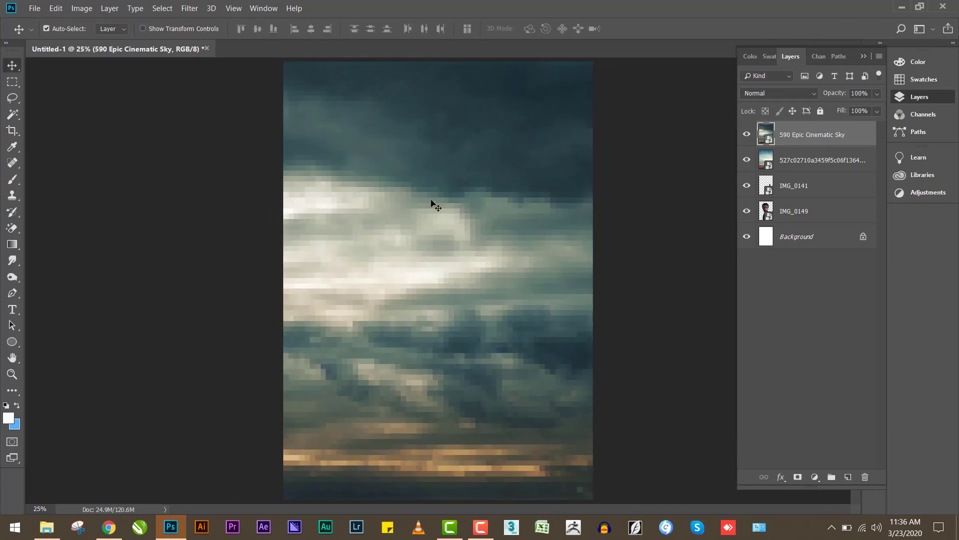
drag(411, 203, 415, 195)
Step: Move both sky layers beneath the two portrait layers, keeping the cinematic sky above the sunset field, and reposition the cinematic sky
drag(827, 142, 822, 227)
click(747, 134)
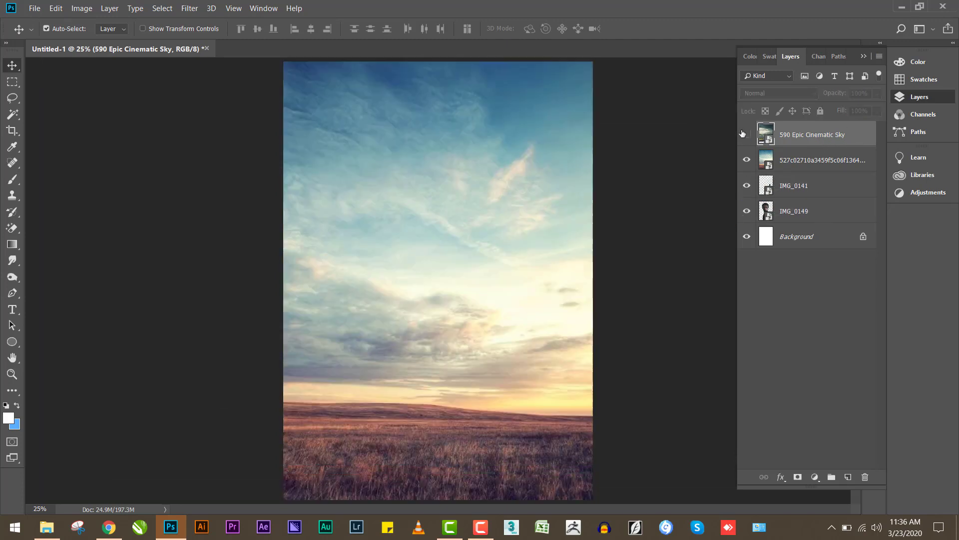
drag(820, 160, 820, 224)
drag(819, 135, 820, 199)
click(747, 185)
drag(534, 182, 602, 176)
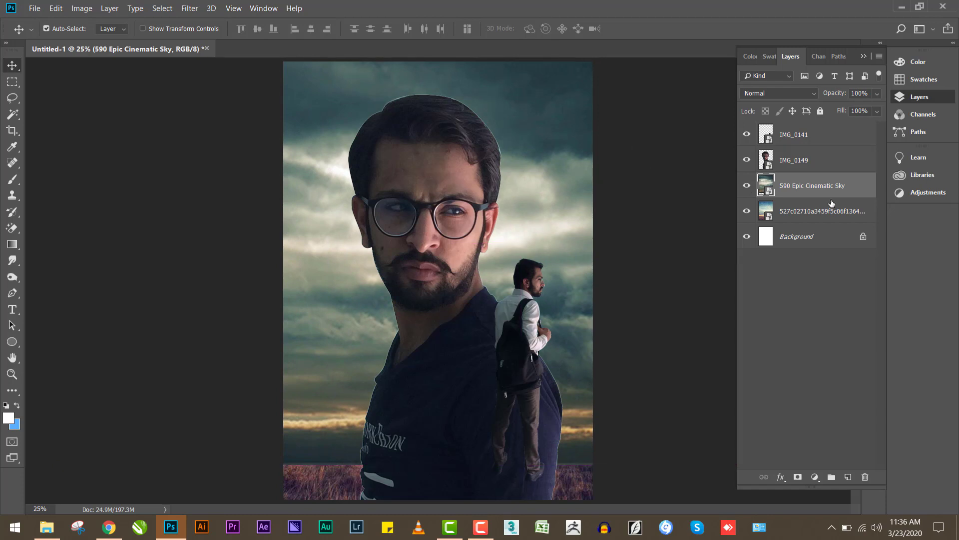
Step: Hide 590 Epic Cinematic Sky and both portrait layers, and select the sunset field layer
click(747, 185)
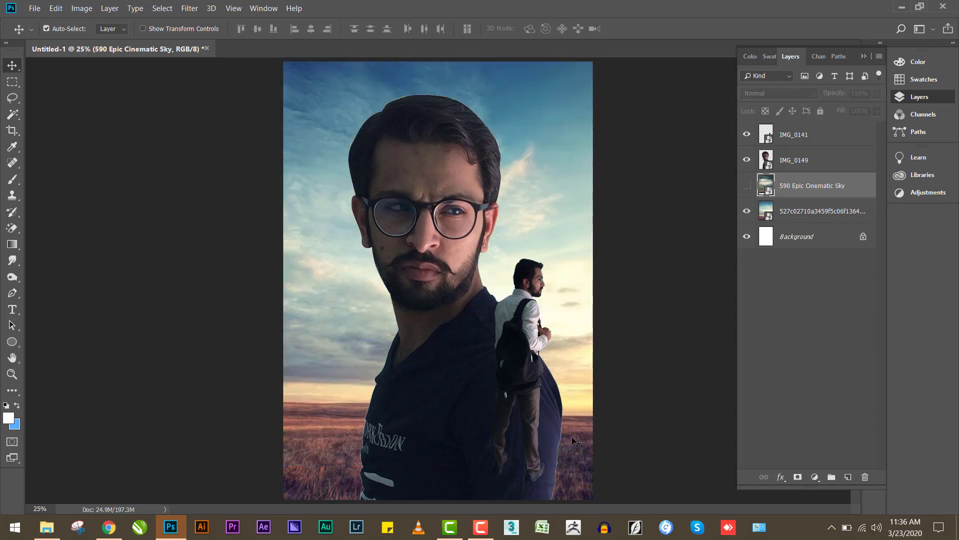
click(323, 382)
key(z)
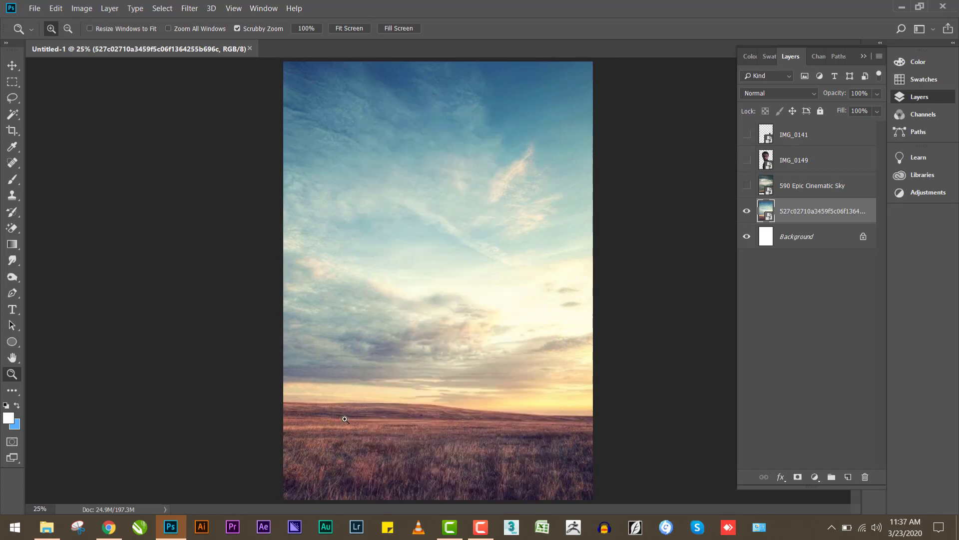
Step: Isolate the grass field below the horizon onto its own layer and delete the original sunset field image layer
drag(345, 418, 407, 360)
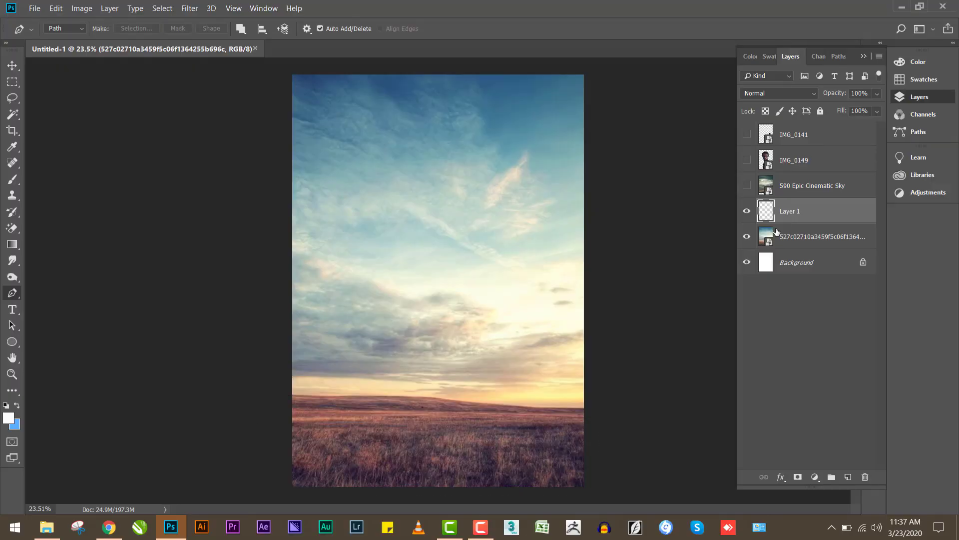
click(747, 237)
click(810, 238)
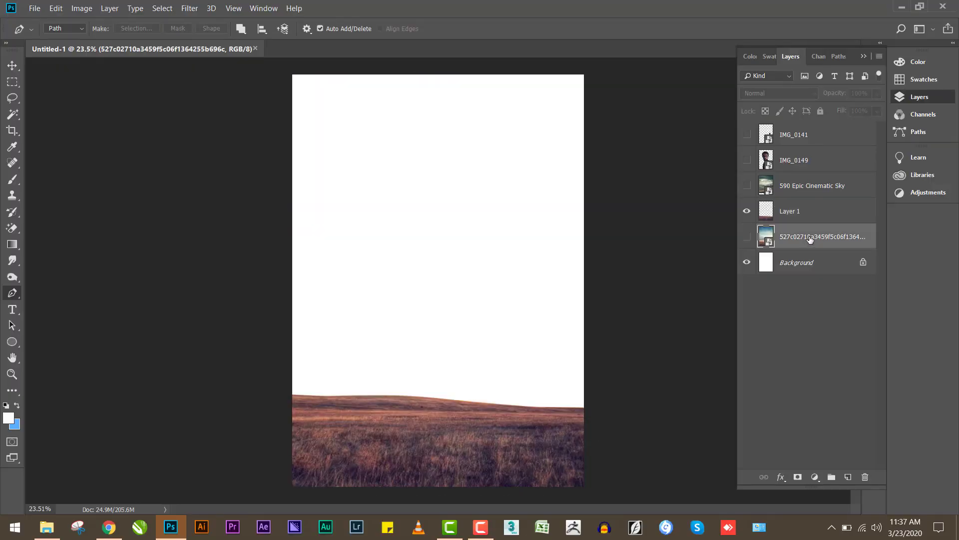
key(Delete)
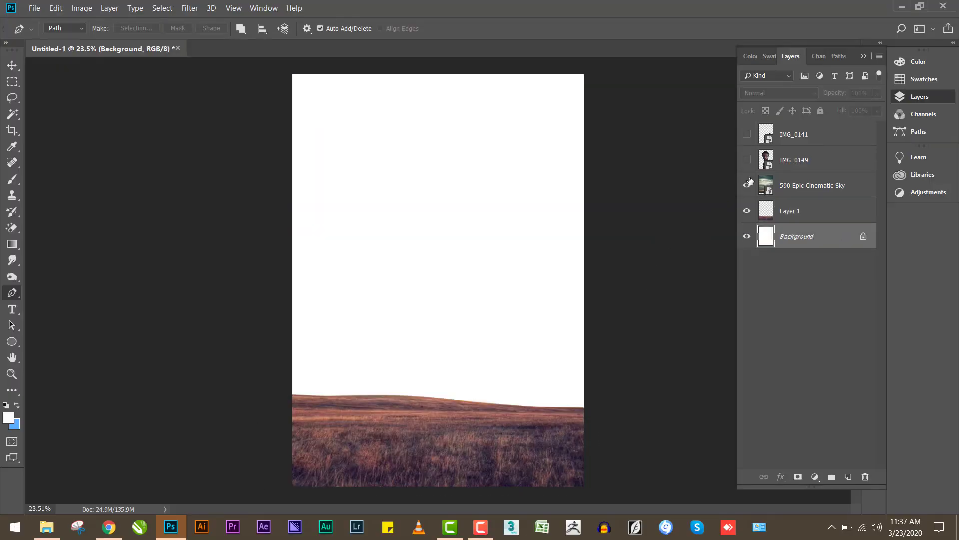
Step: Show 590 Epic Cinematic Sky and the IMG_0149 portrait, and arrange both beneath the Layer 1 field
click(748, 184)
drag(800, 213, 800, 181)
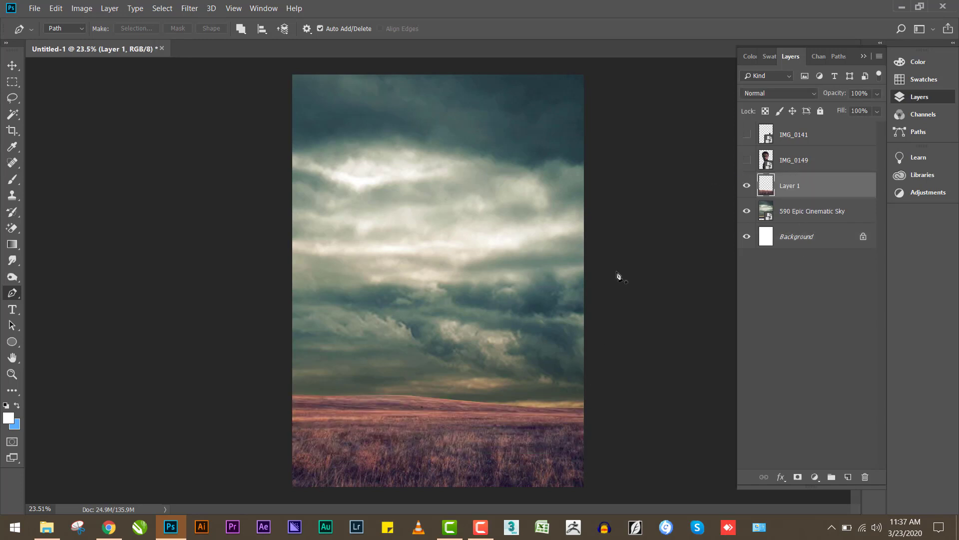
key(v)
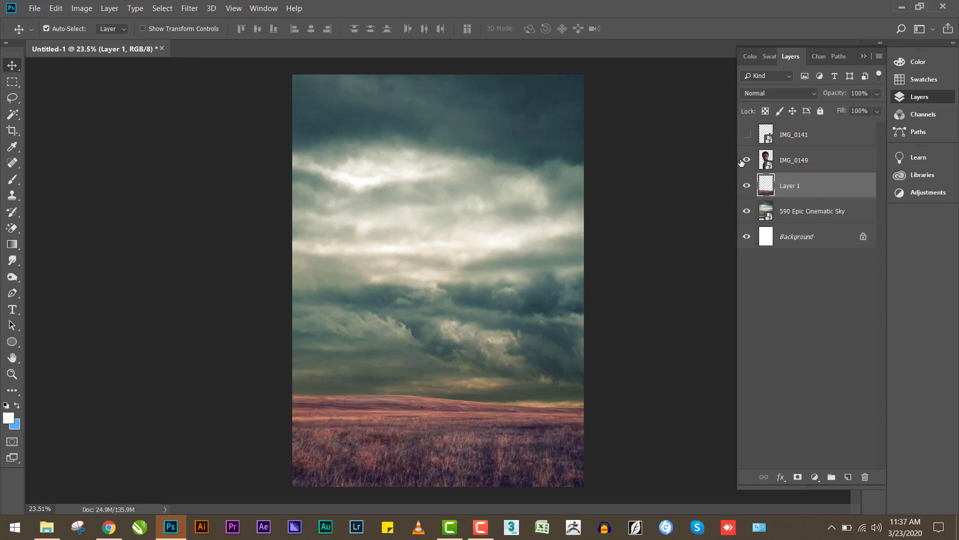
drag(490, 338, 479, 325)
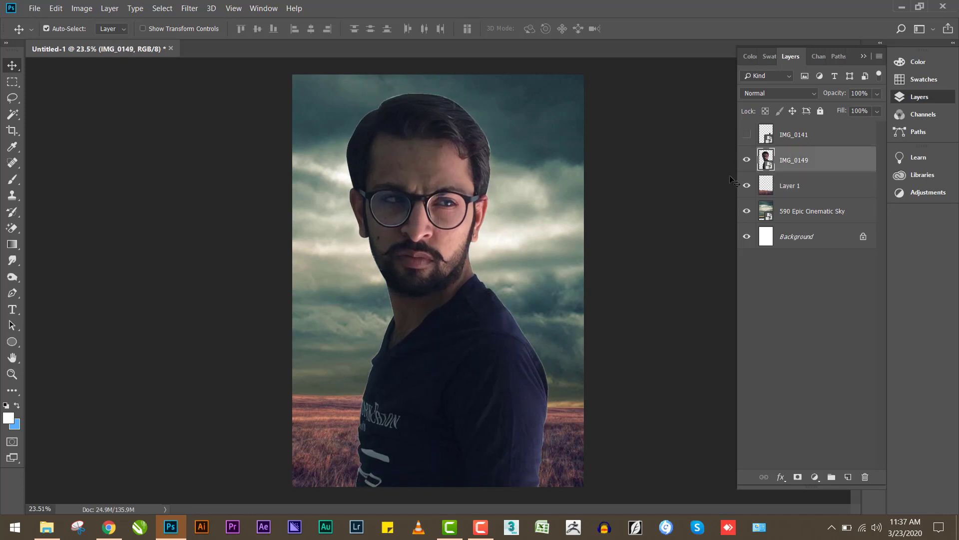
drag(787, 159, 787, 198)
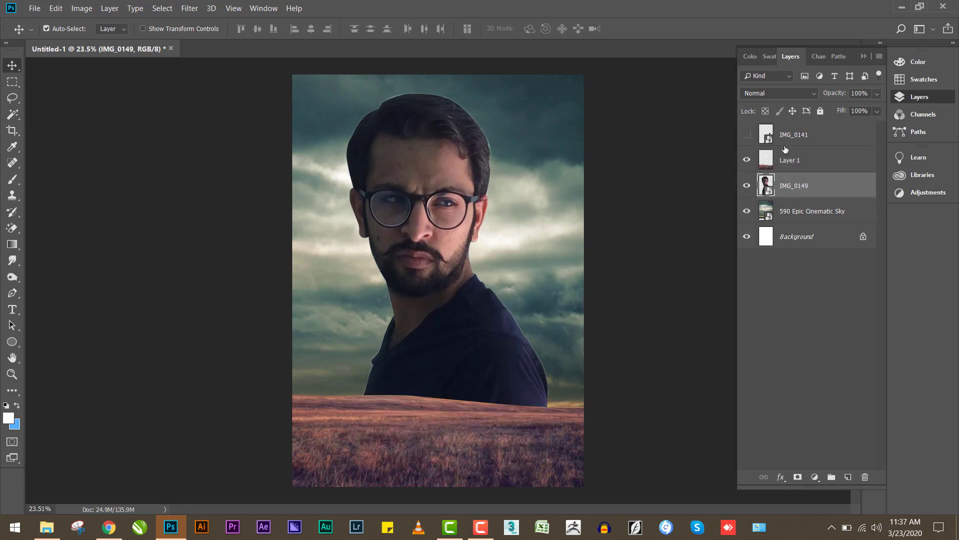
Step: Show the IMG_0141 standing figure and move both it and the large portrait slightly upward
click(773, 146)
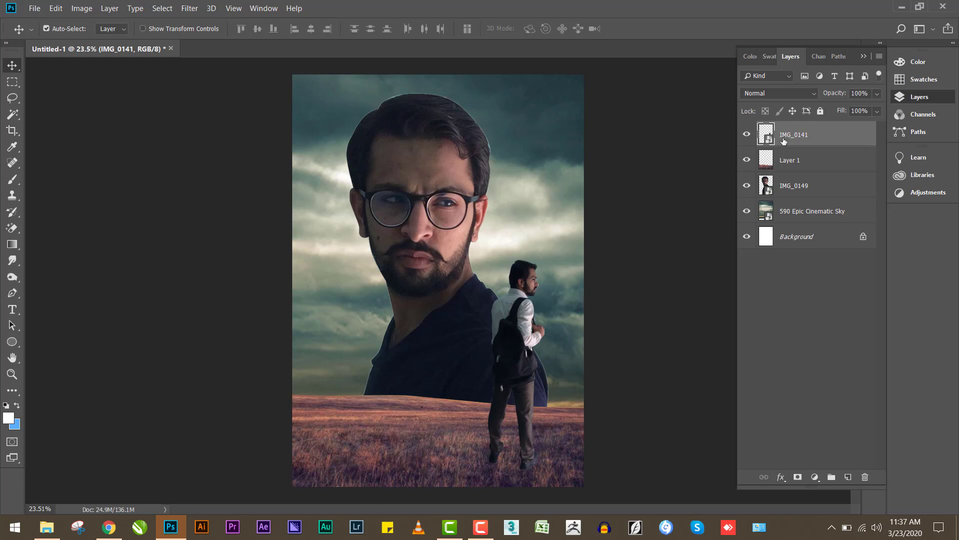
drag(525, 348, 525, 332)
click(434, 274)
drag(432, 223, 428, 216)
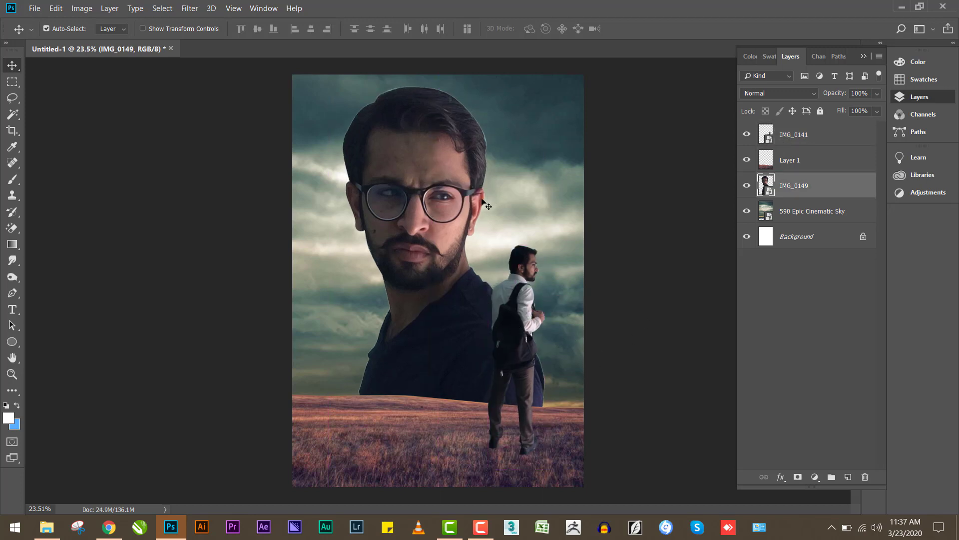
Step: Select the grass field on Layer 1 and add a layer mask to it
click(435, 419)
key(z)
drag(440, 403, 438, 332)
key(v)
click(797, 478)
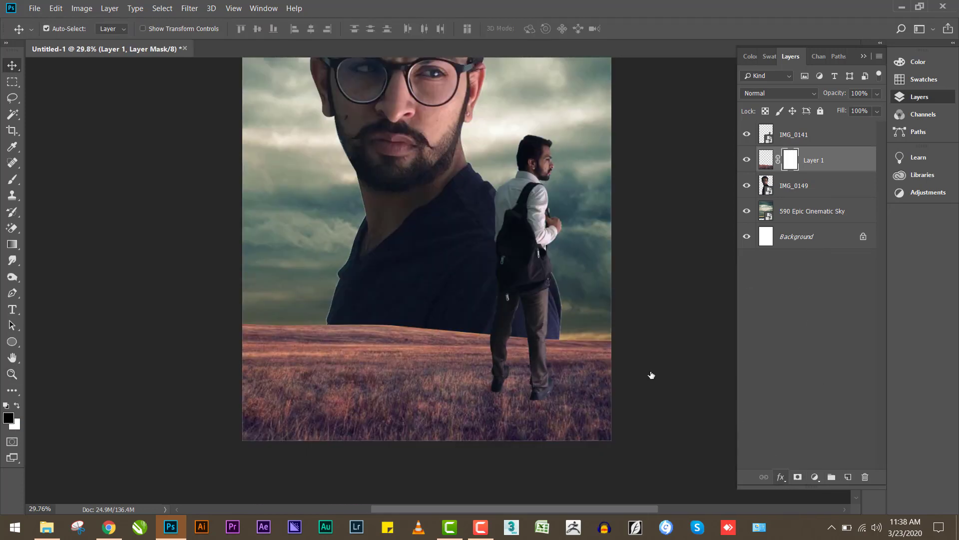
Step: Apply the Neutral Density gradient vertically across the Layer 1 mask to fade the field's horizon edge
key(g)
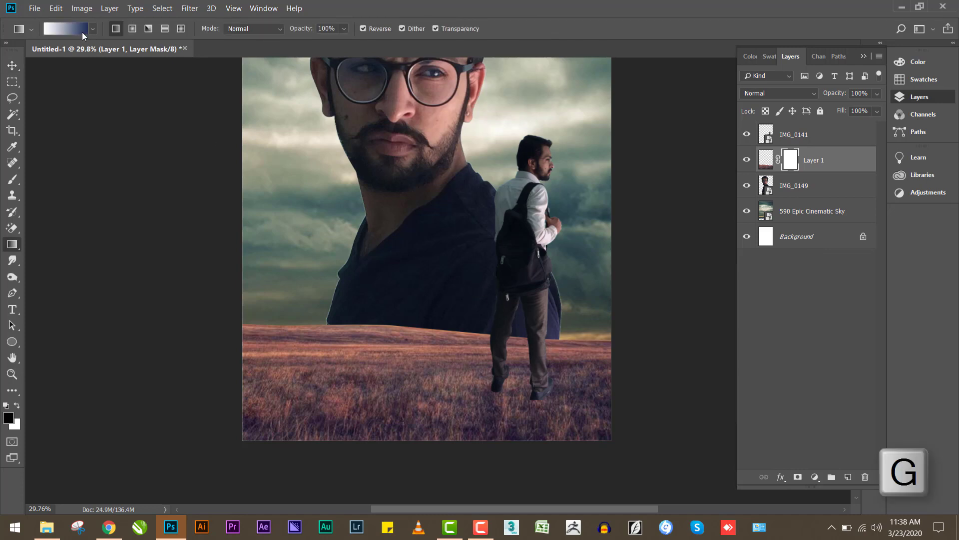
click(83, 34)
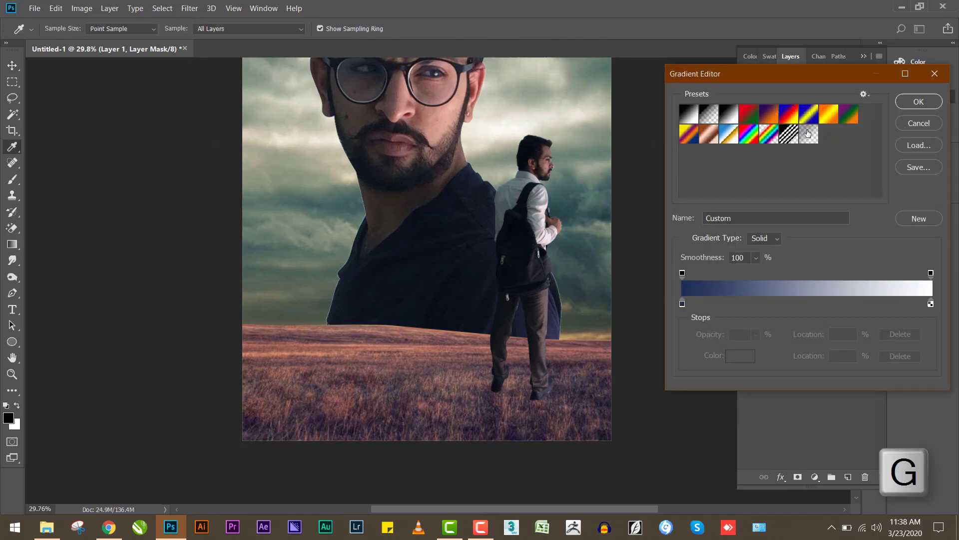
click(808, 133)
click(915, 103)
drag(440, 389, 440, 288)
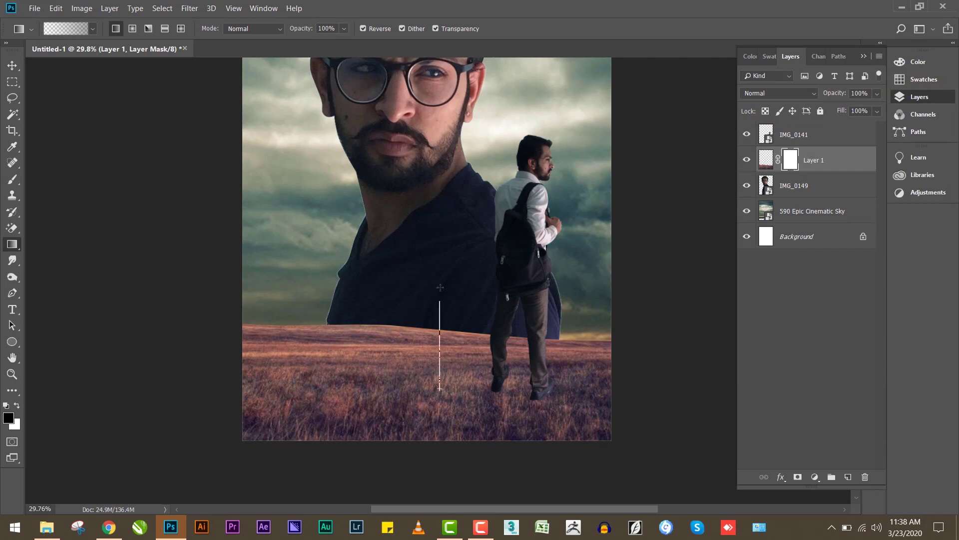
drag(502, 240, 510, 241)
drag(410, 372, 423, 330)
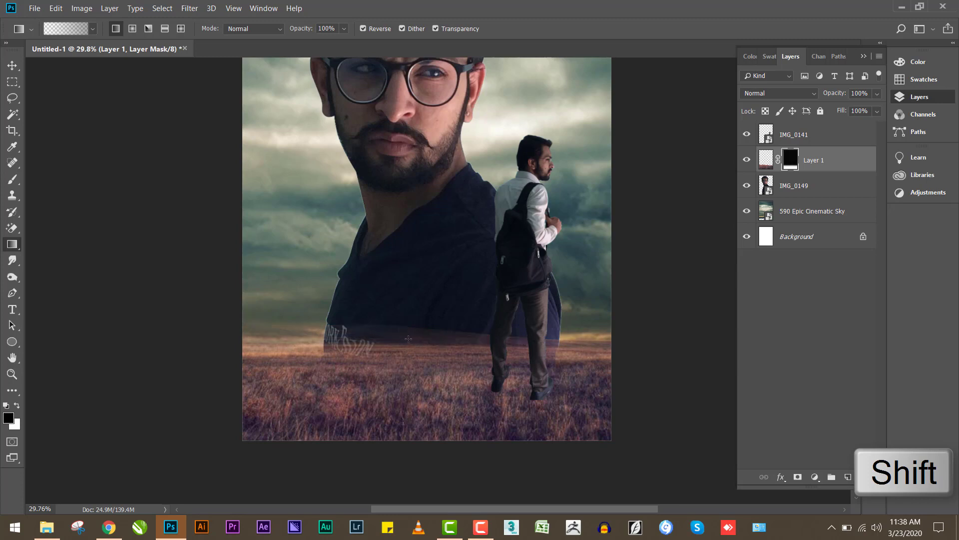
Step: Erase the field's remaining upper edge along the horizon using a large soft 900 px eraser
key(e)
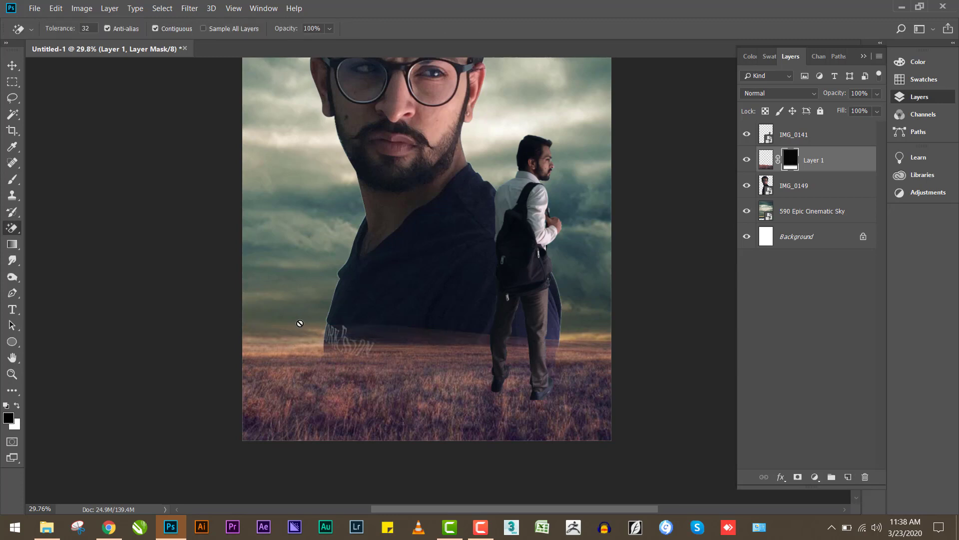
key(shift+e)
mouse_move(575, 300)
mouse_down()
mouse_move(447, 313)
mouse_move(315, 285)
mouse_up()
mouse_move(607, 307)
mouse_down()
mouse_move(380, 278)
mouse_move(496, 277)
mouse_move(285, 253)
mouse_move(249, 262)
mouse_up()
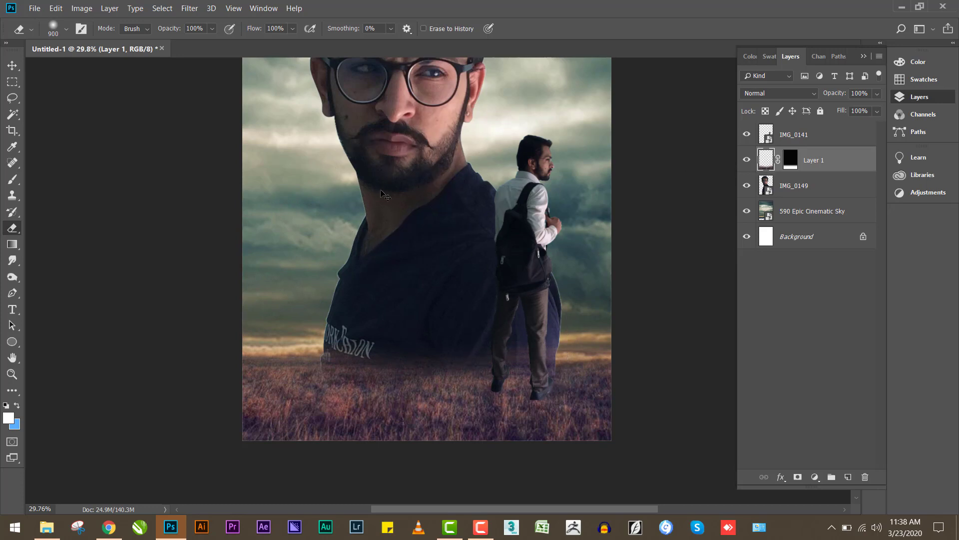
key(ctrl+0)
key(v)
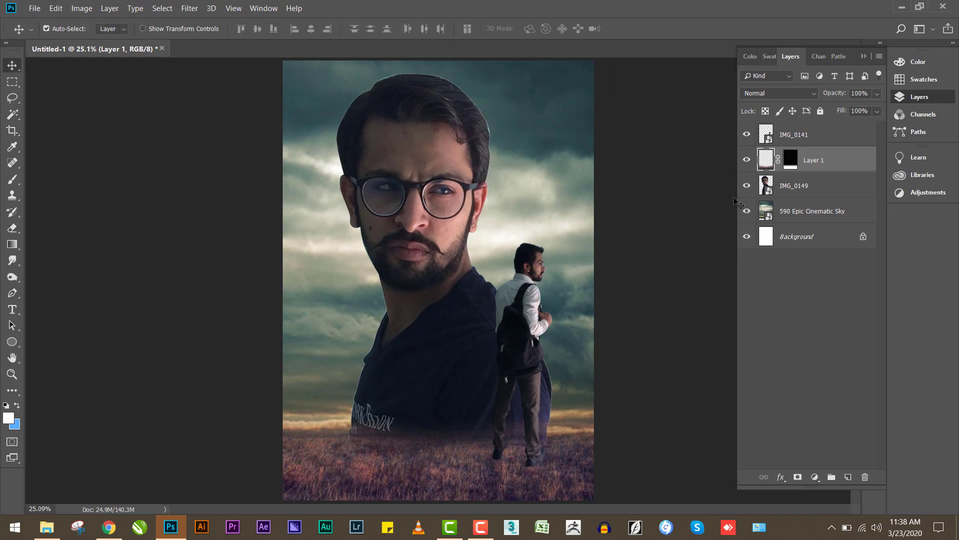
Step: Add a layer mask to the IMG_0149 portrait and prepare a Neutral Density gradient for it
click(770, 190)
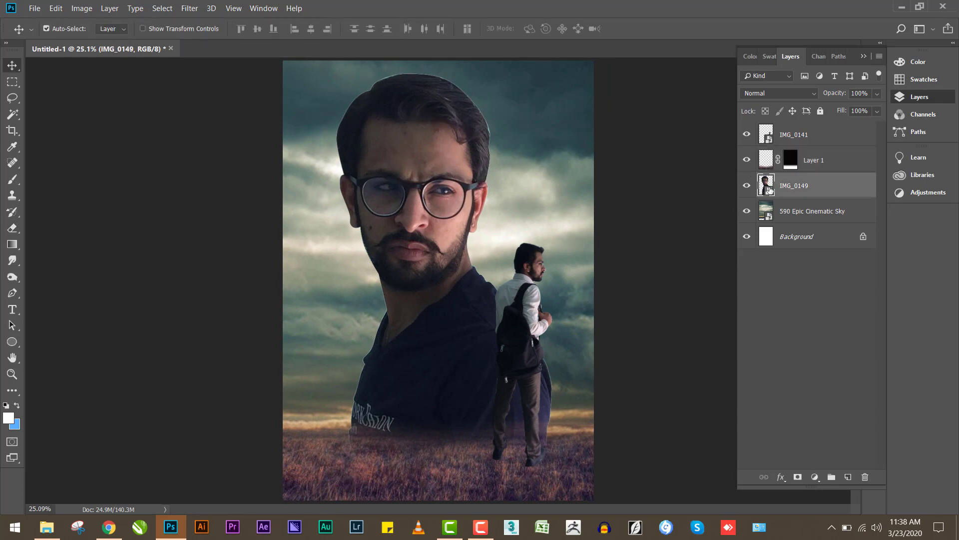
click(799, 477)
key(g)
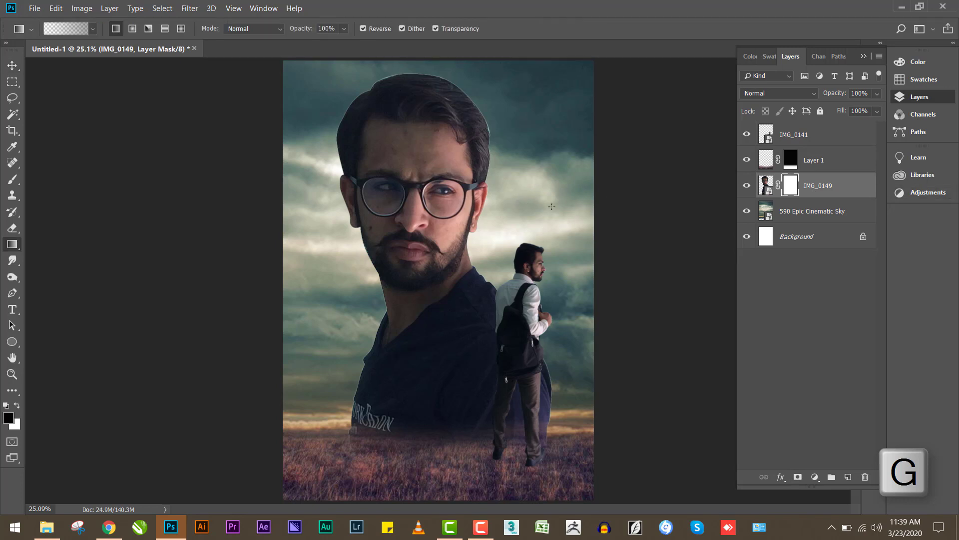
click(67, 30)
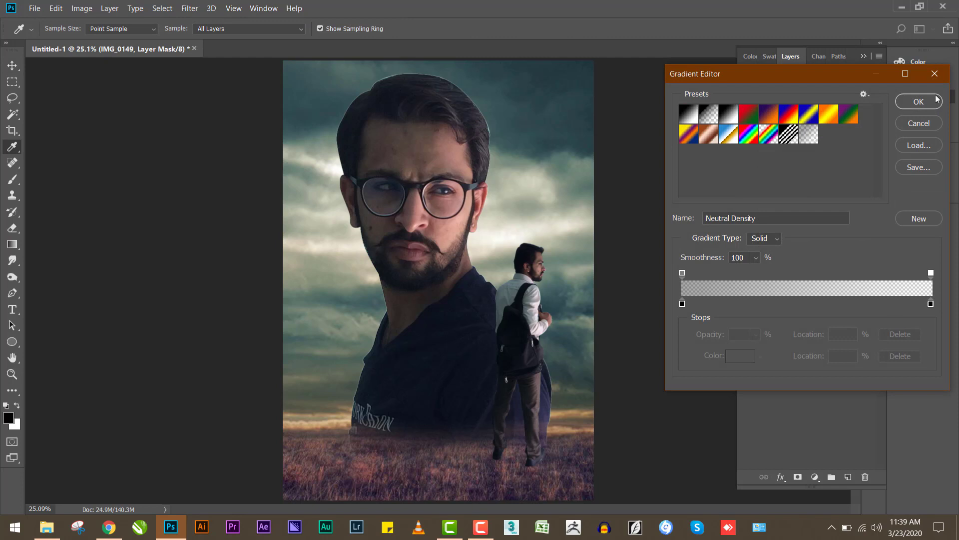
click(920, 102)
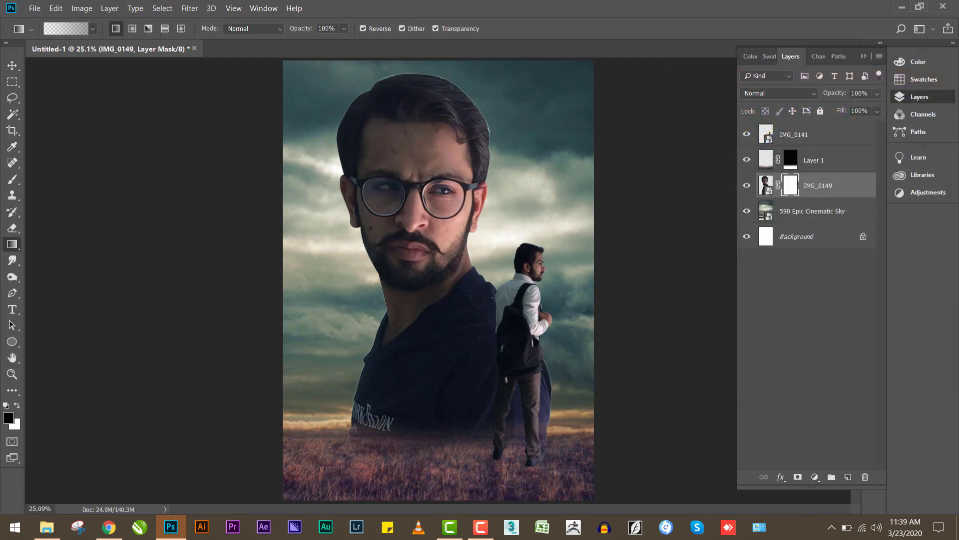
Step: Fade the portrait's lower torso into the field with a vertical mask gradient, replacing the longer first attempt with a shorter one
drag(434, 289, 448, 433)
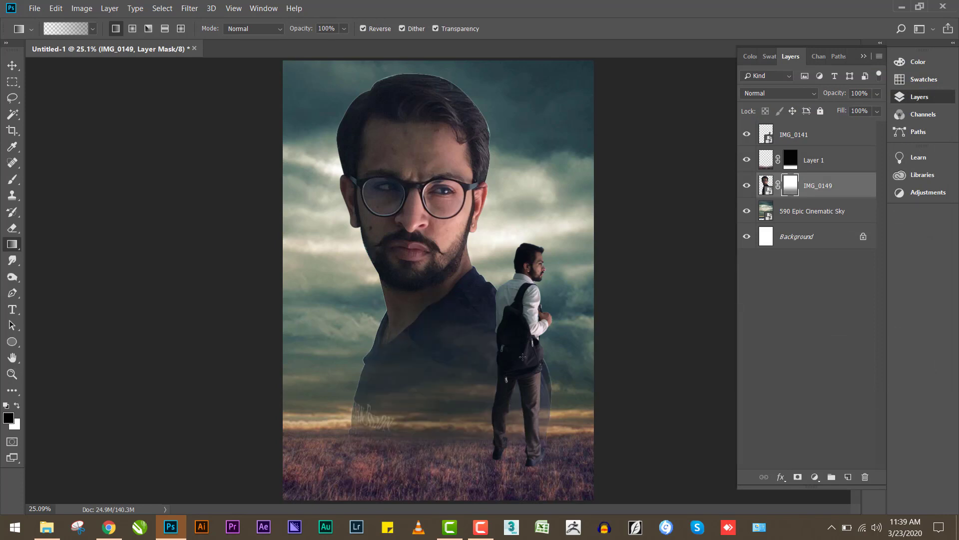
key(ctrl+z)
drag(441, 357, 440, 450)
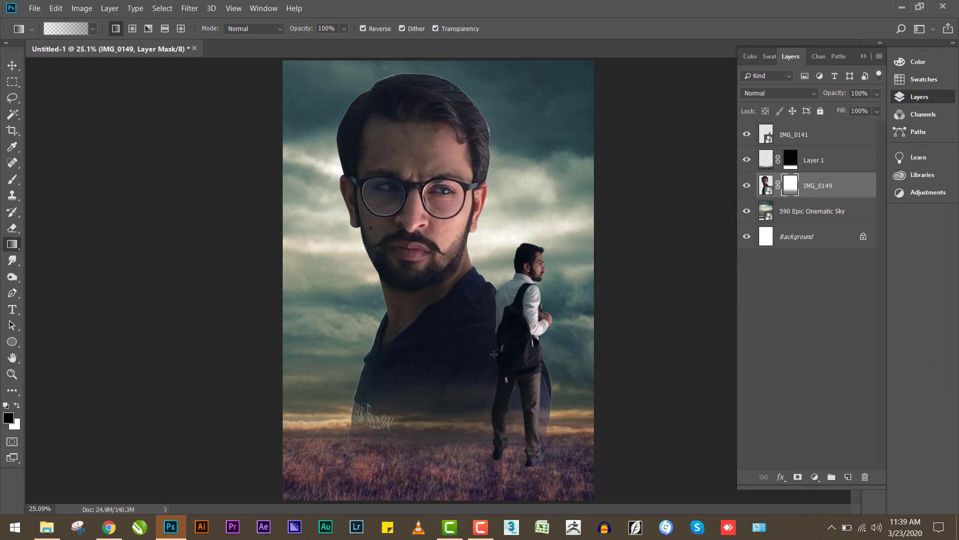
key(v)
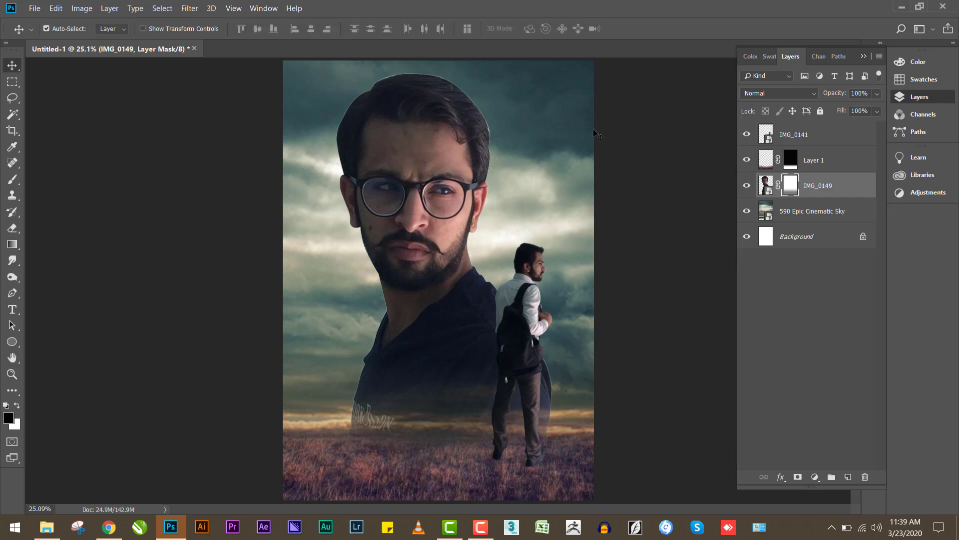
Step: Inspect the cutout edge around the large portrait's hair and move the portrait slightly down
key(z)
drag(466, 92, 561, 252)
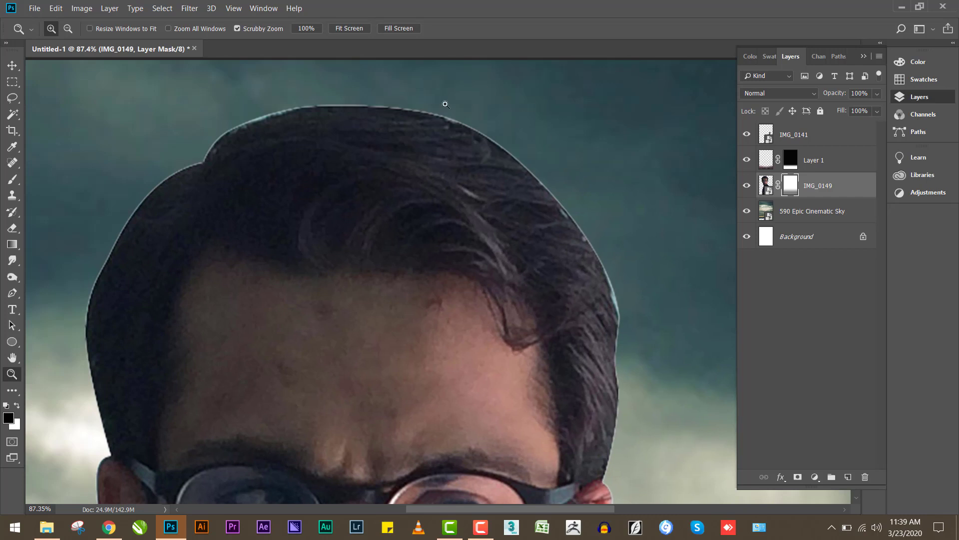
key(ctrl+0)
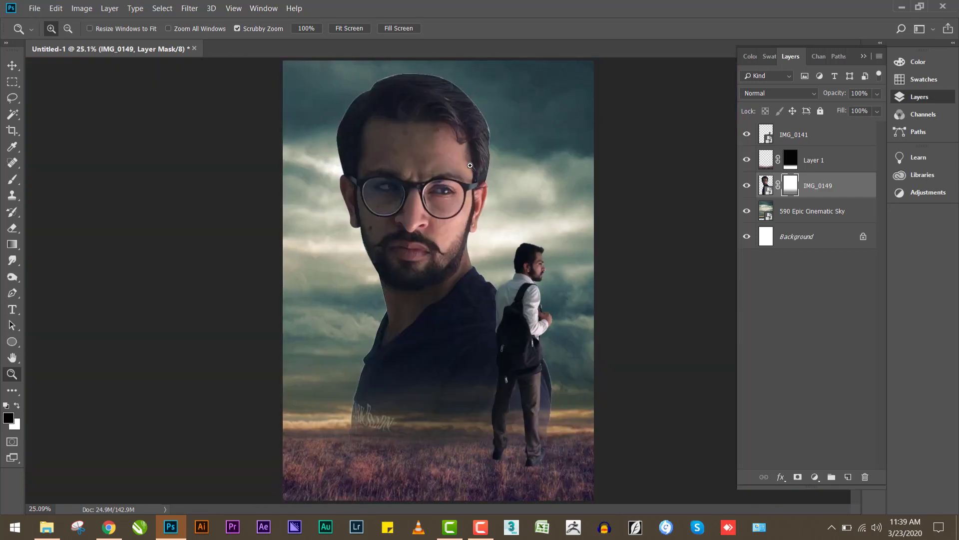
key(v)
drag(431, 136, 432, 149)
Step: Create a new empty layer above the IMG_0149 portrait for painting with the Brush tool
key(b)
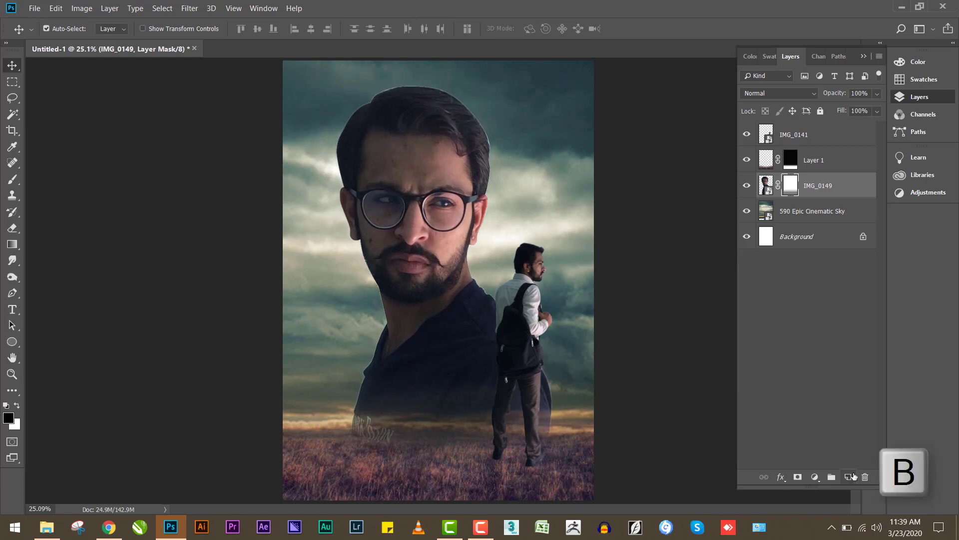
click(848, 477)
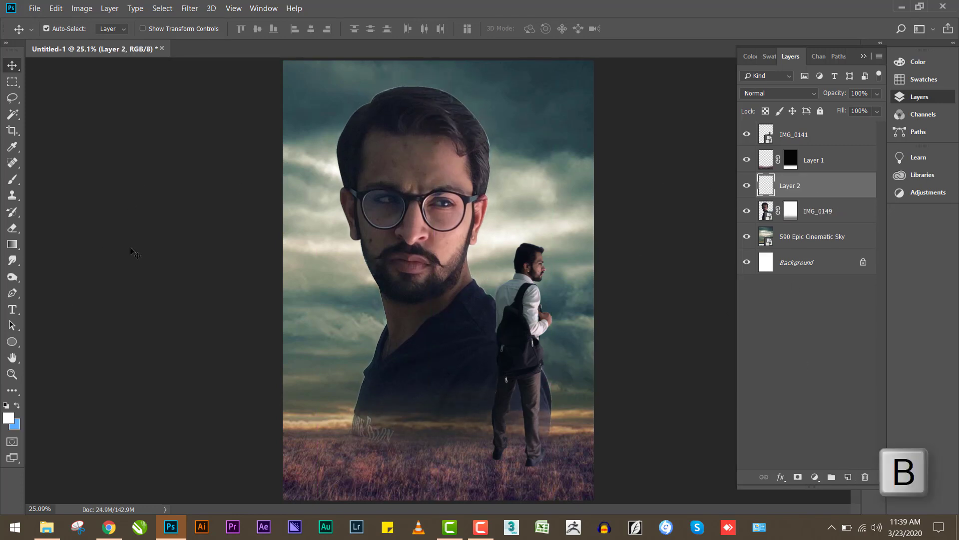
key(b)
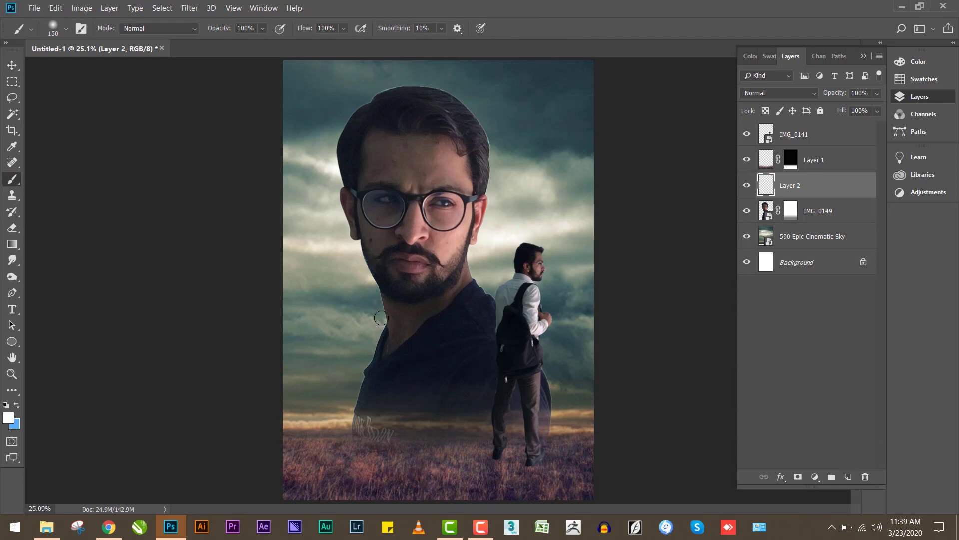
Step: Enlarge the soft white brush to 2100 px and paint a single glow spot over the large portrait's head
key(bracketright)
key(bracketright)
key(bracketright)
key(bracketright)
key(bracketright)
key(bracketright)
key(bracketright)
key(bracketright)
key(bracketright)
key(bracketright)
key(bracketright)
key(bracketright)
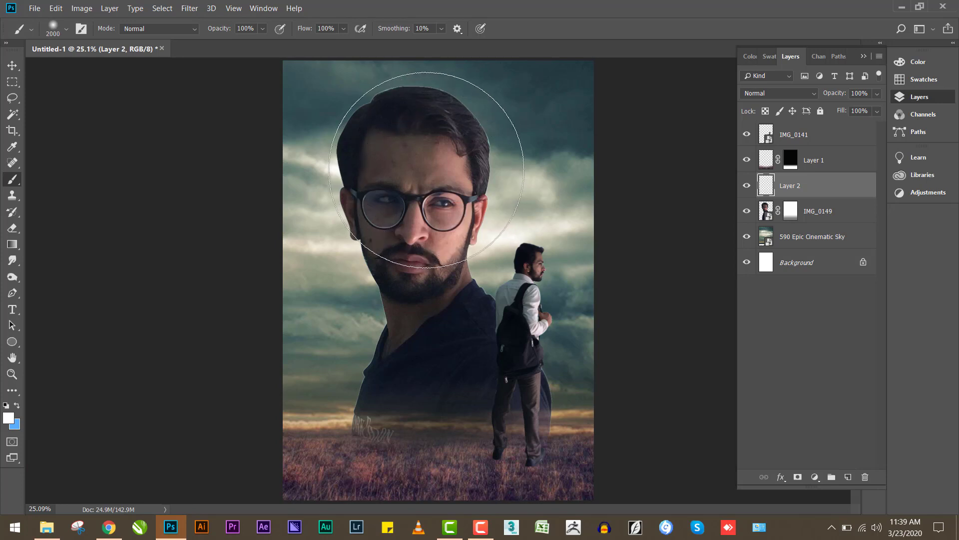
click(424, 168)
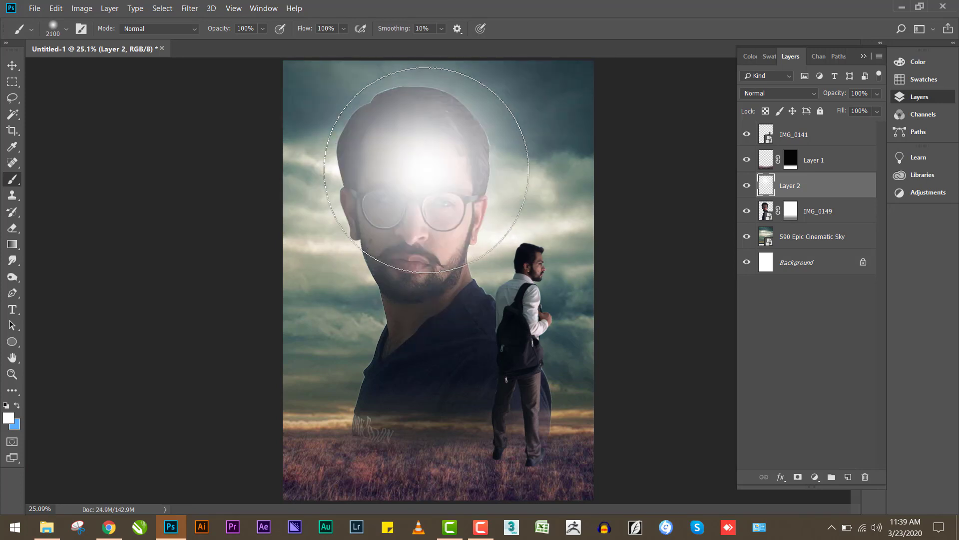
Step: Move the Layer 2 glow beneath the IMG_0149 portrait and enlarge it beyond the poster edges
drag(797, 193, 796, 223)
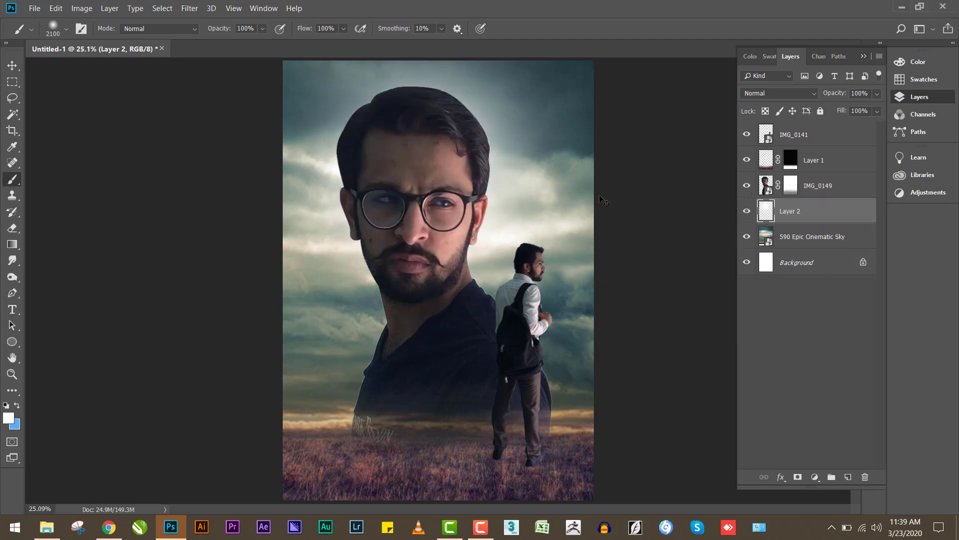
key(ctrl+t)
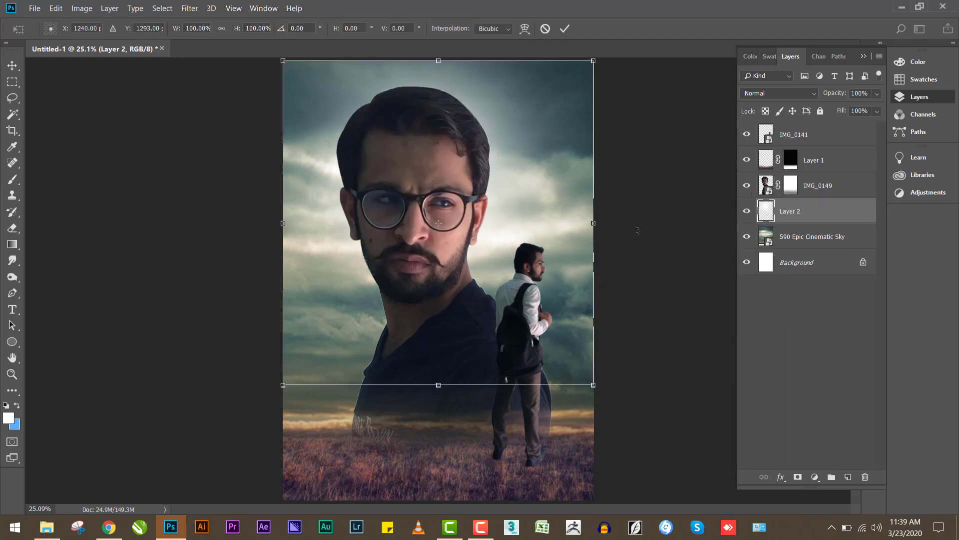
drag(597, 388, 659, 430)
Step: Duplicate the Layer 2 glow, scale the copy to about 83.4%, and shift it slightly up and left behind the large portrait's head
key(ctrl+j)
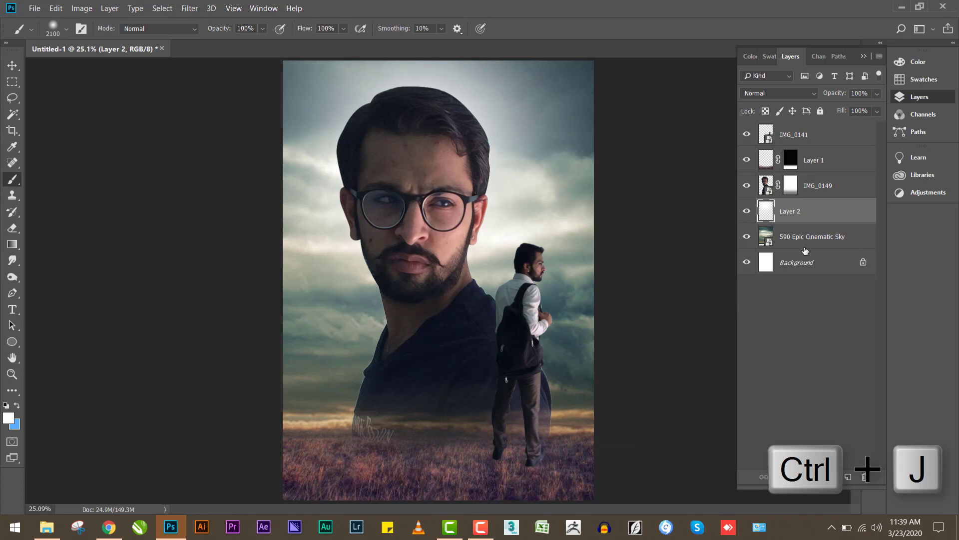
key(ctrl+t)
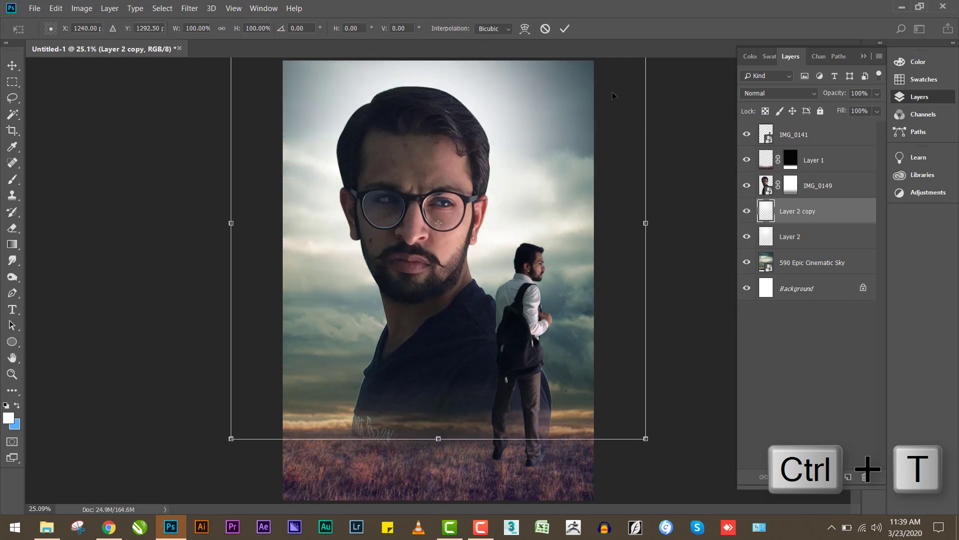
drag(645, 465, 612, 429)
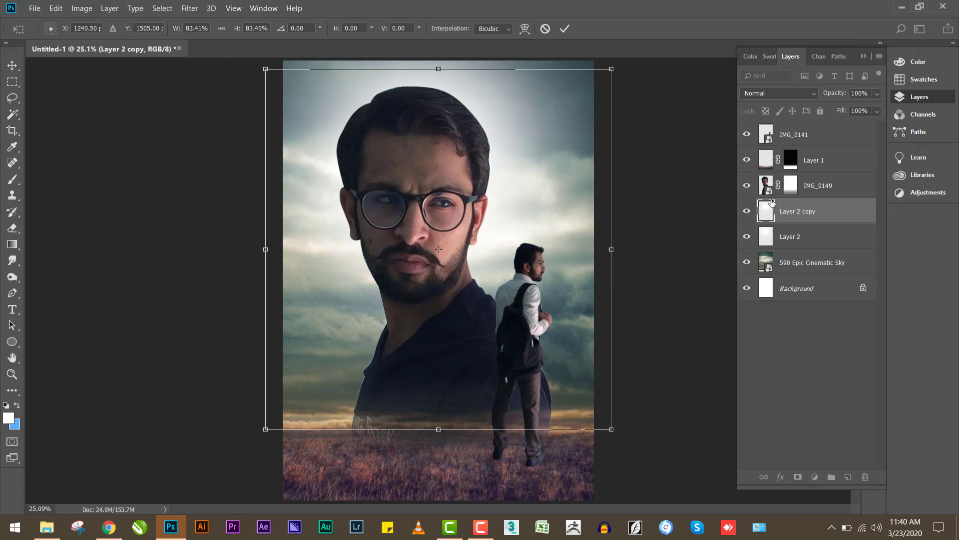
drag(529, 137, 520, 120)
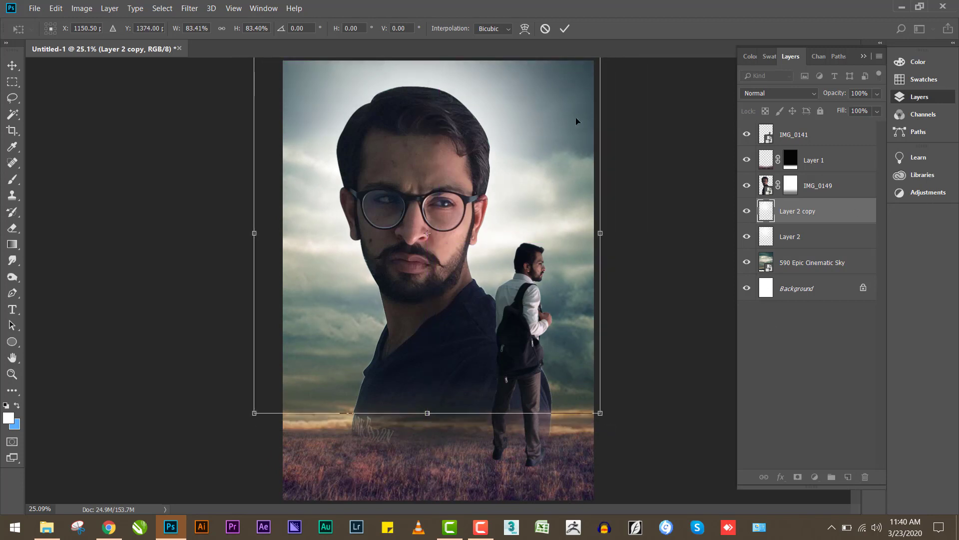
key(Return)
key(b)
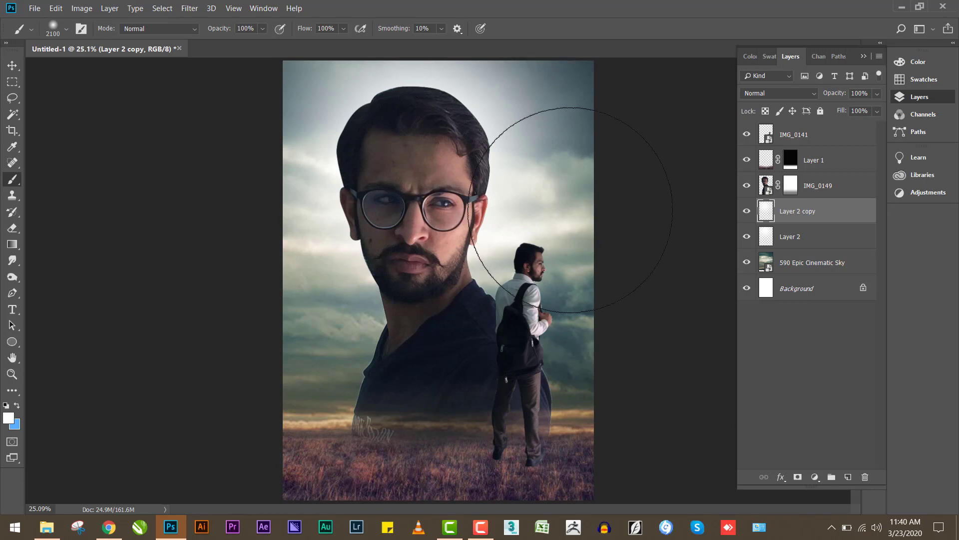
Step: Create a new layer above Layer 2 copy and paint a soft white 500 px stroke along the large portrait's right-hand hair and face edge
key(z)
drag(440, 100, 536, 157)
drag(616, 185, 590, 262)
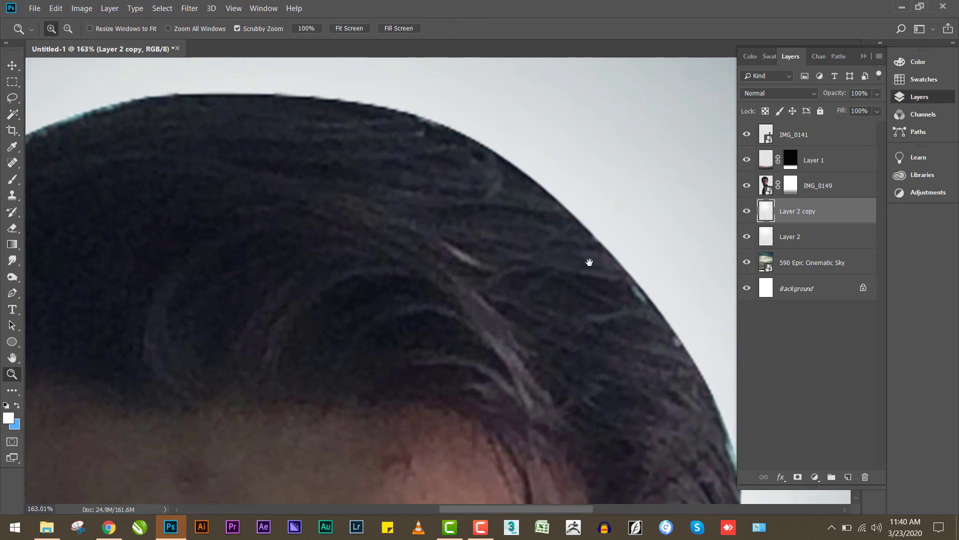
key(ctrl+0)
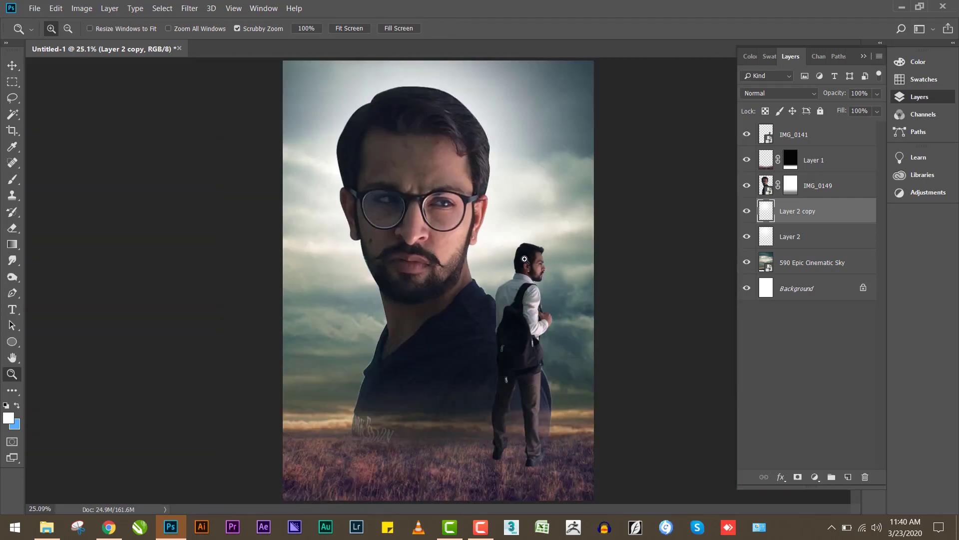
click(848, 477)
key(b)
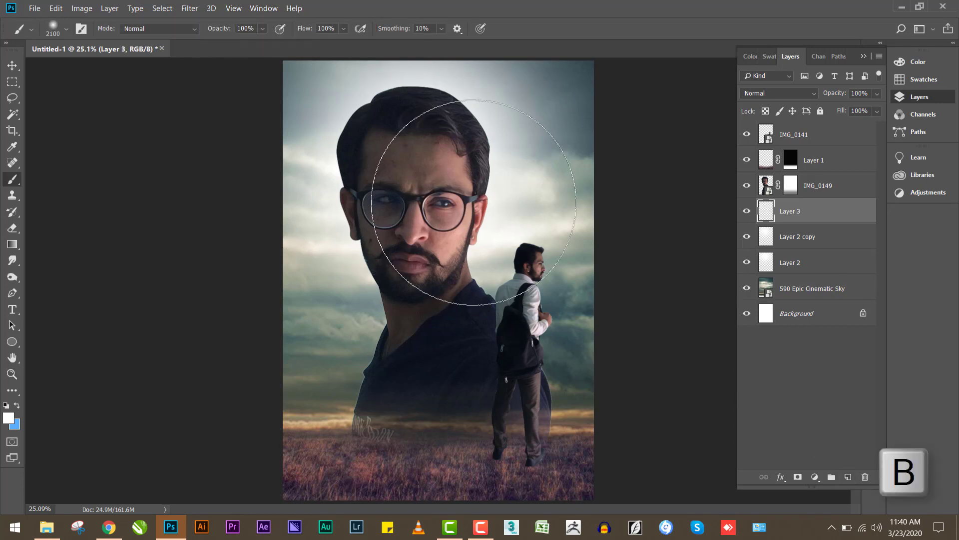
key(bracketleft)
key(bracketleft)
key(bracketleft)
key(bracketleft)
key(bracketleft)
key(bracketleft)
key(bracketleft)
key(bracketleft)
key(bracketleft)
key(bracketleft)
key(bracketleft)
key(bracketleft)
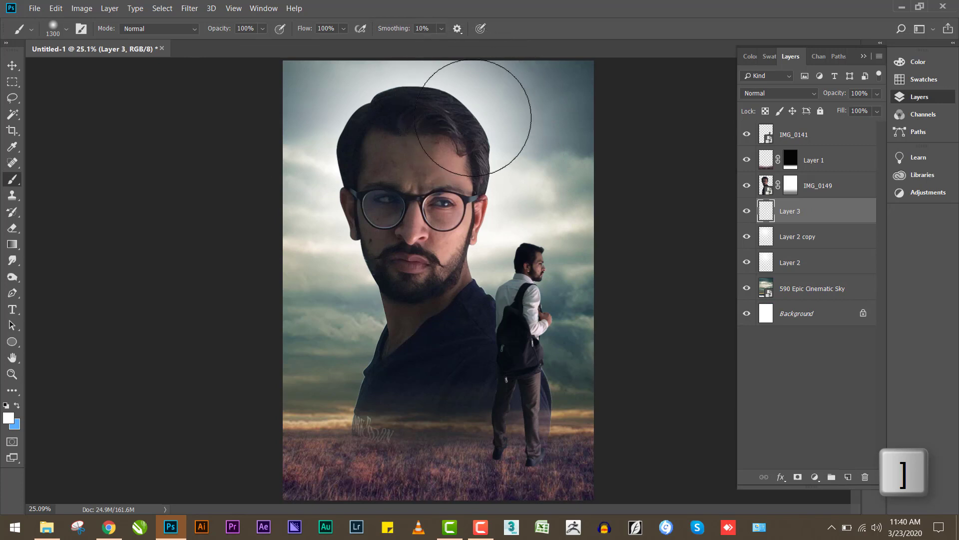
key(bracketleft)
key(bracketleft)
key(bracketleft)
key(bracketleft)
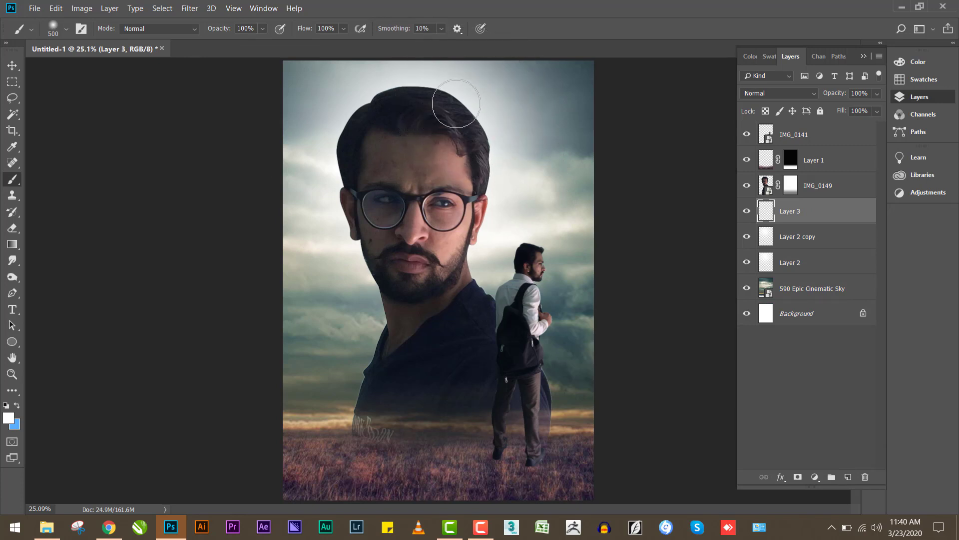
mouse_move(457, 102)
mouse_down()
mouse_move(479, 135)
mouse_move(478, 282)
mouse_up()
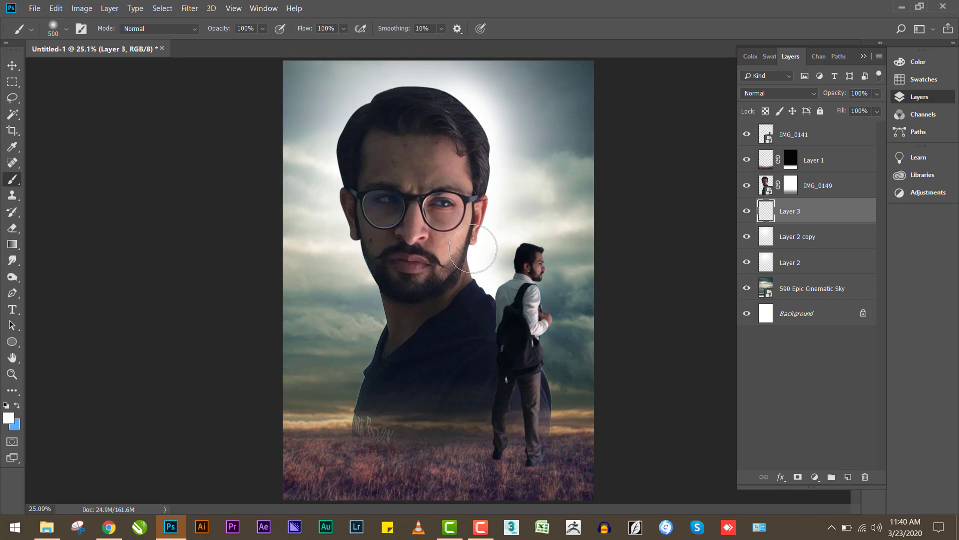
Step: Move Layer 3 above the IMG_0149 portrait and compare the poster with the layer hidden and shown
drag(809, 210, 790, 175)
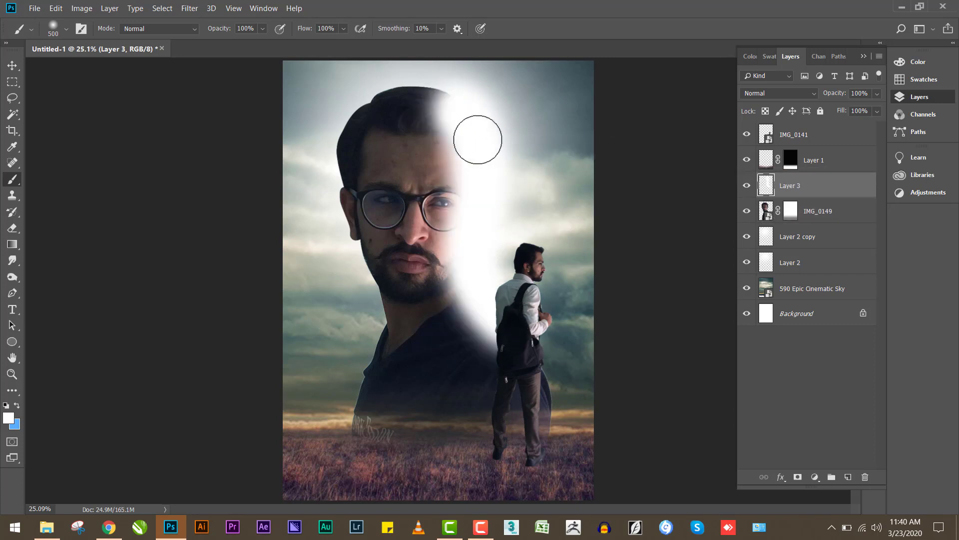
click(750, 185)
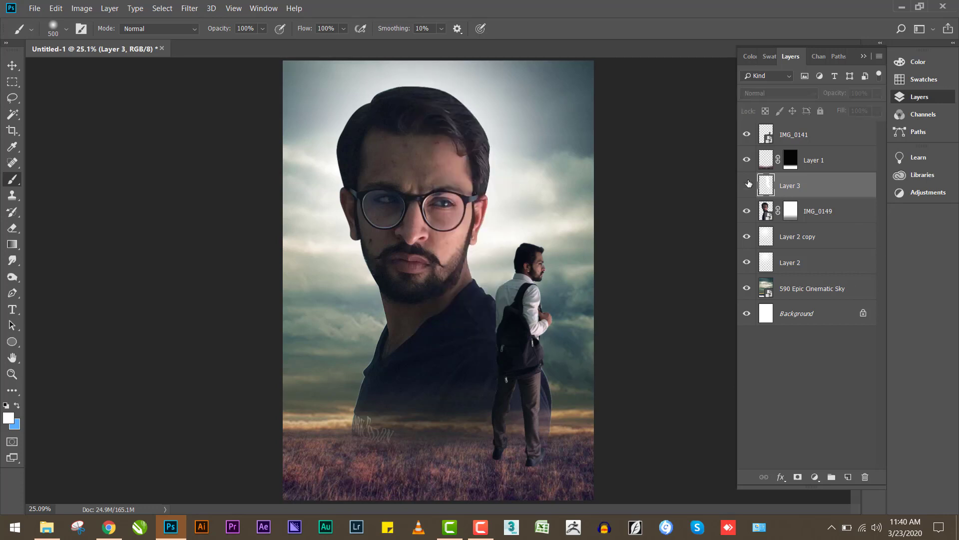
click(749, 184)
click(749, 183)
click(748, 184)
click(748, 184)
click(748, 184)
Step: Set Layer 3 to Overlay blending at 57% opacity and compare the poster with and without the glow layers
click(754, 94)
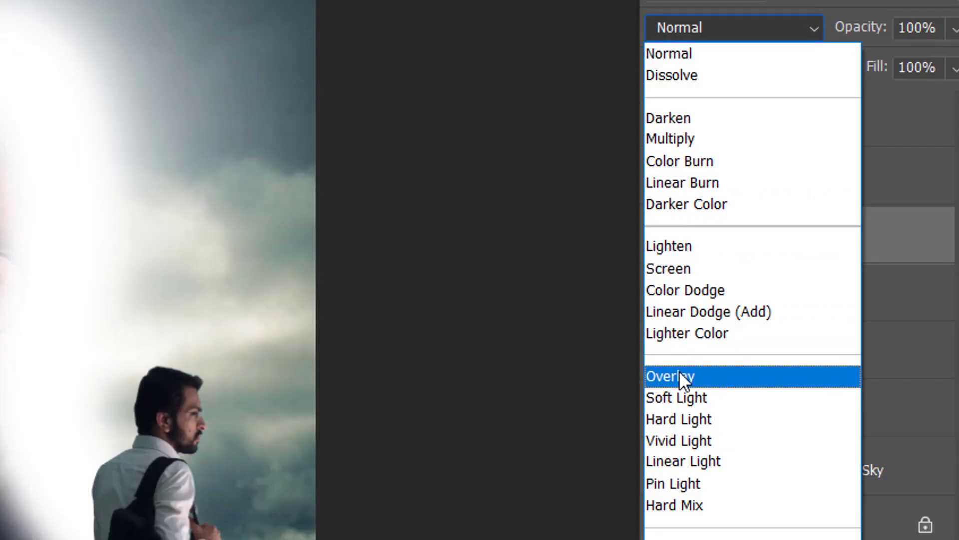
click(679, 370)
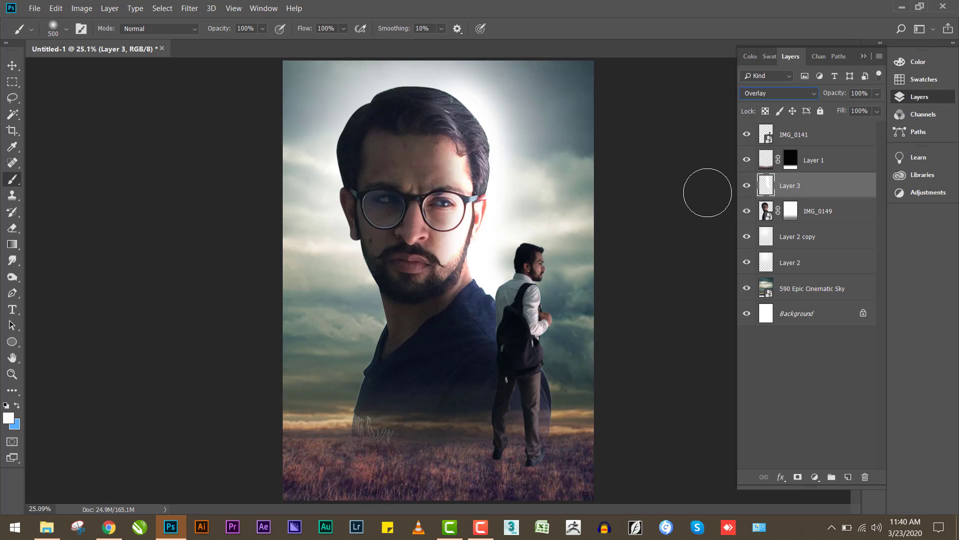
click(747, 185)
click(747, 185)
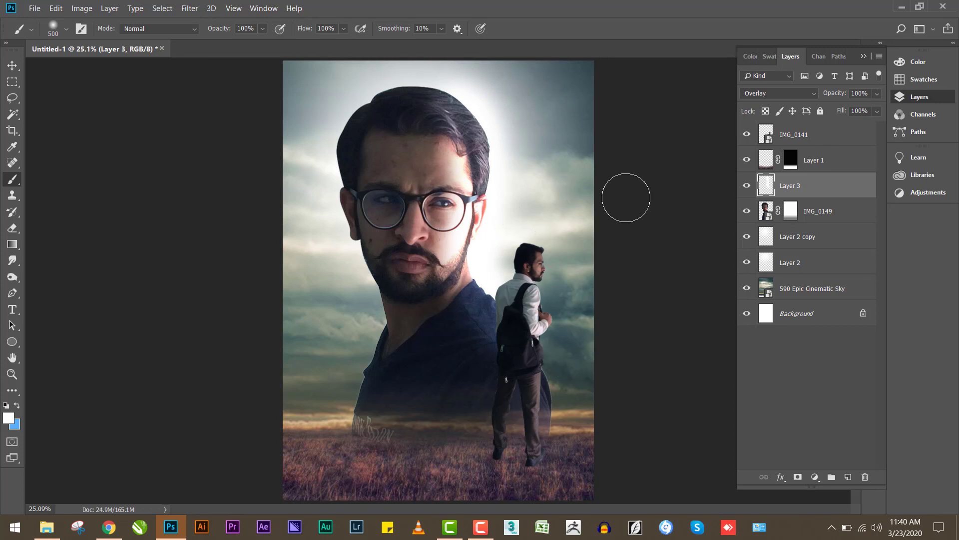
drag(831, 97, 808, 97)
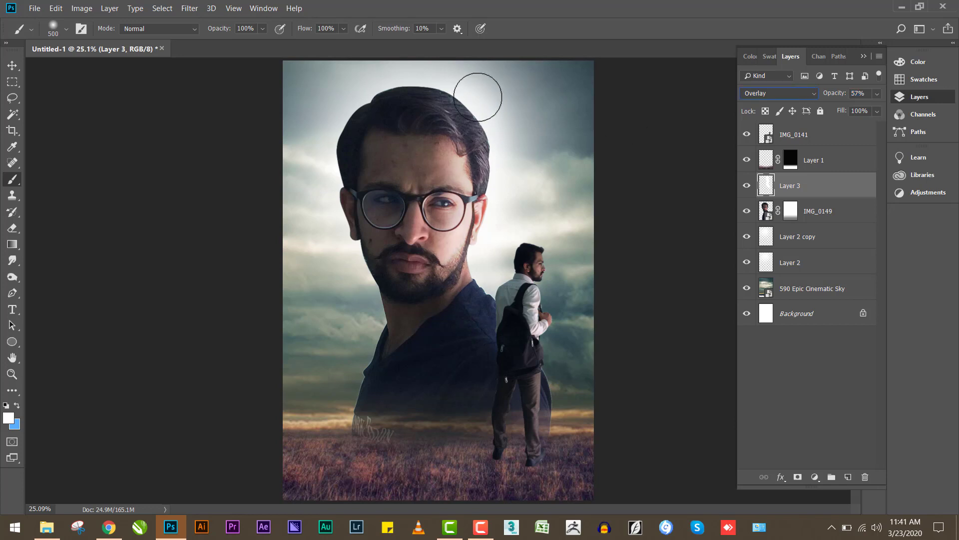
click(745, 186)
click(744, 186)
click(744, 186)
click(745, 186)
click(747, 237)
click(746, 237)
Step: Create a new layer above IMG_0141 and paint a soft white stroke about 175 px wide along the standing figure's head and back
click(802, 139)
click(848, 477)
key(bracketleft)
key(bracketleft)
key(bracketleft)
key(bracketleft)
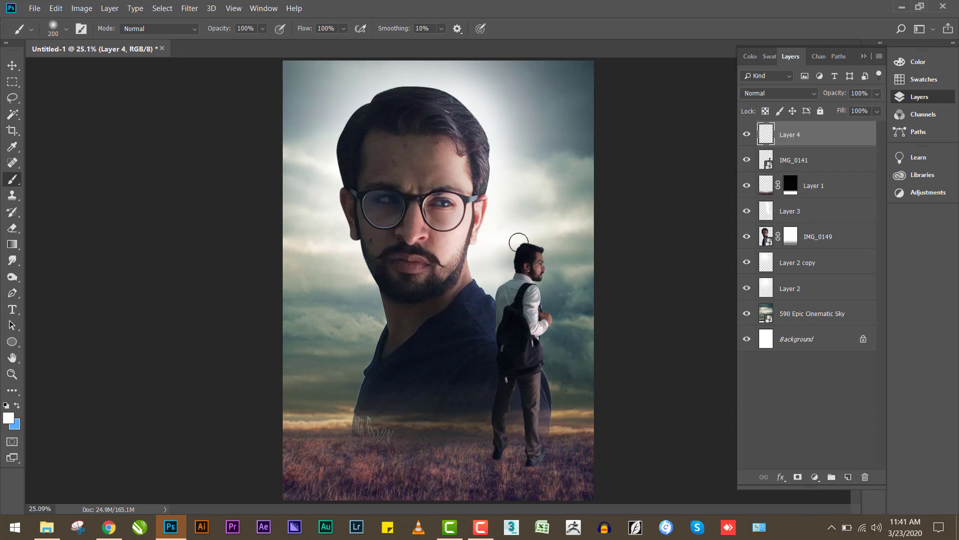
mouse_move(519, 242)
mouse_down()
mouse_move(486, 310)
mouse_move(481, 332)
mouse_move(492, 354)
mouse_up()
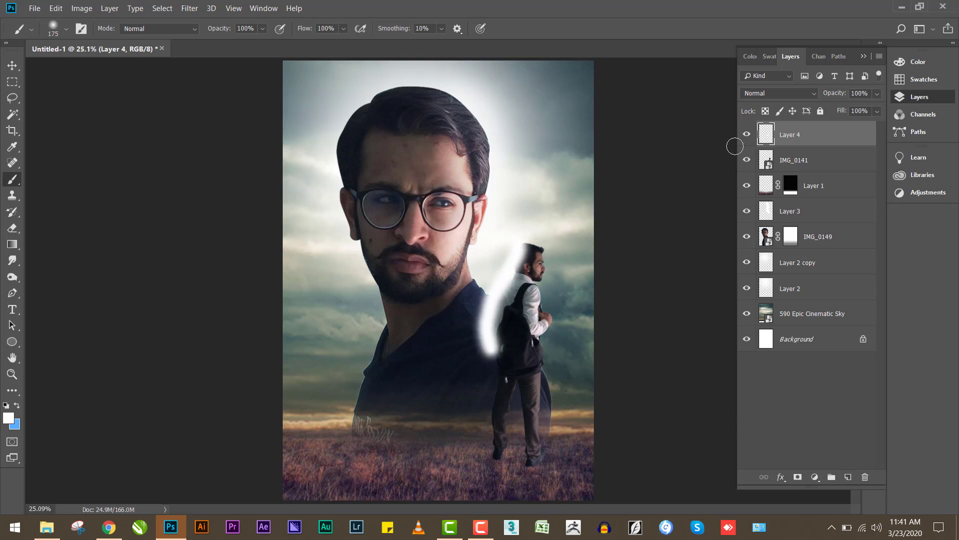
Step: Clip Layer 3 to IMG_0149 and Layer 4 to IMG_0141, with Layer 4 set to Overlay blending
alt+click(770, 220)
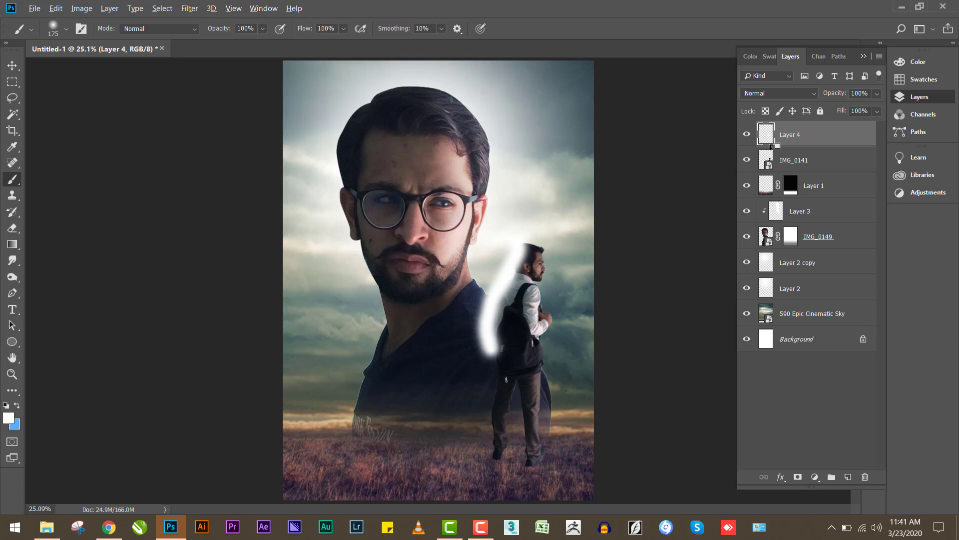
alt+click(771, 146)
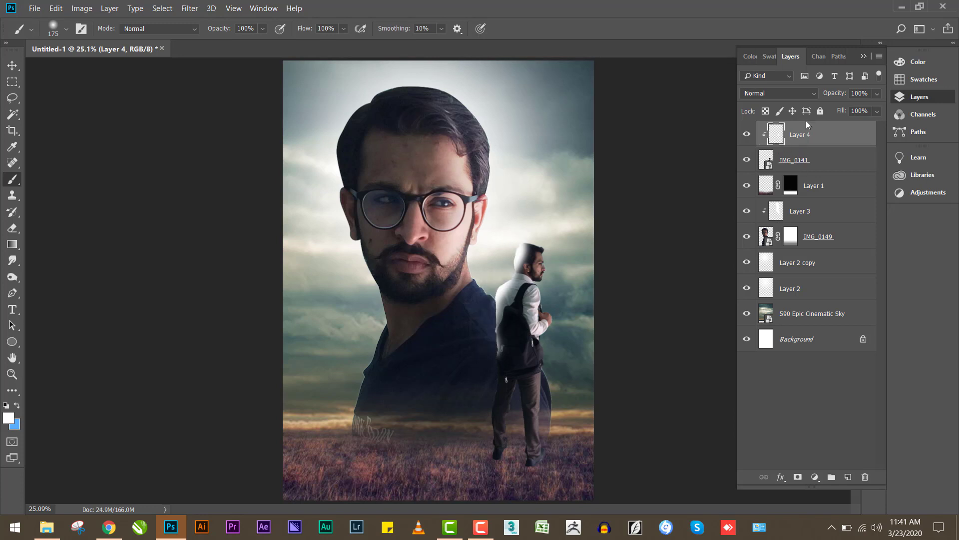
click(769, 92)
click(778, 250)
Step: Enlarge the Layer 4 highlight to about 117% and shift it slightly down over the standing figure
key(ctrl+t)
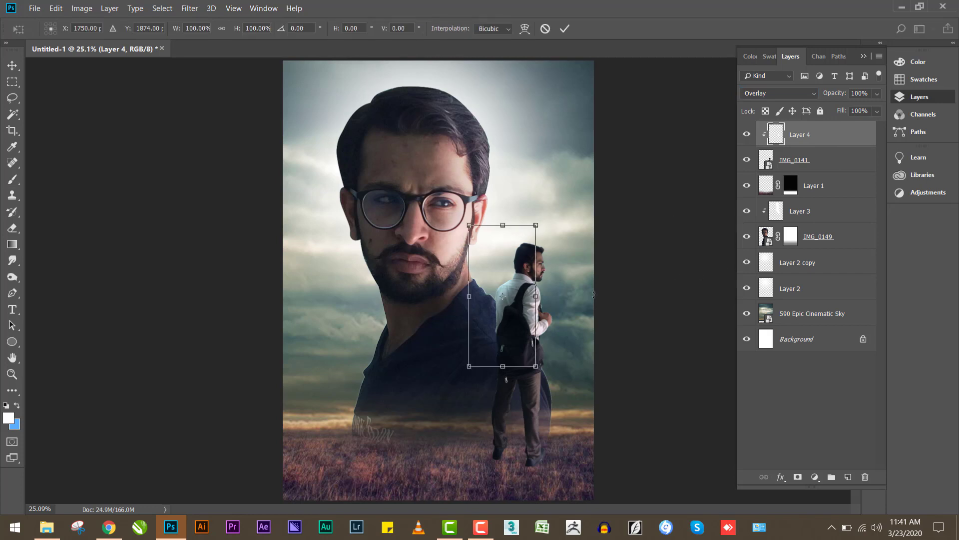
drag(538, 226, 541, 214)
drag(527, 273, 529, 281)
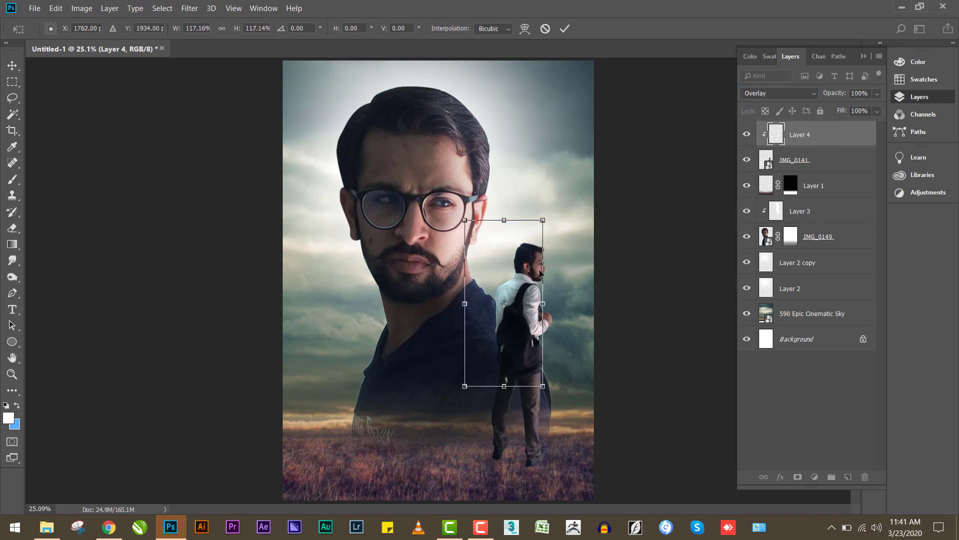
key(Return)
key(b)
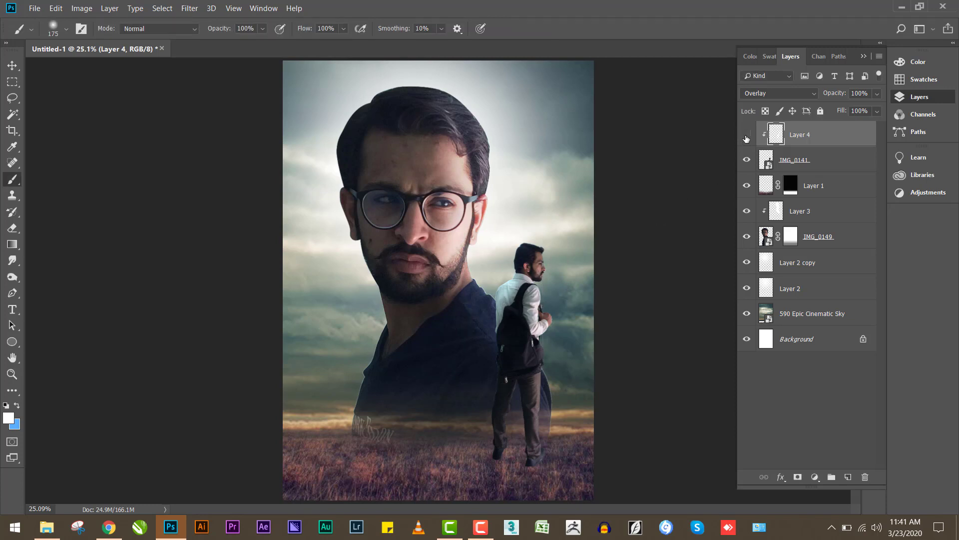
Step: Compare the poster with and without the Layer 4 and Layer 3 highlights on the two portraits
click(747, 137)
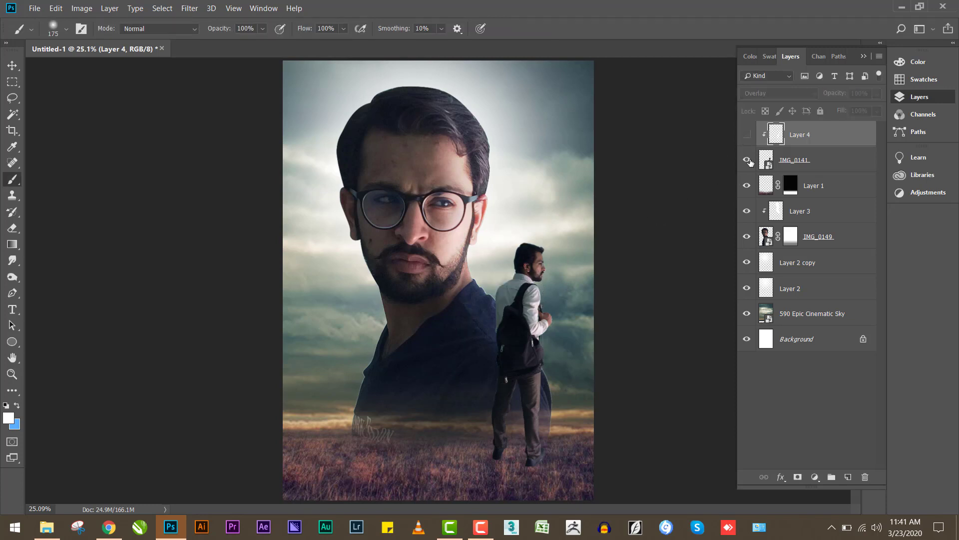
click(749, 138)
click(750, 137)
click(749, 138)
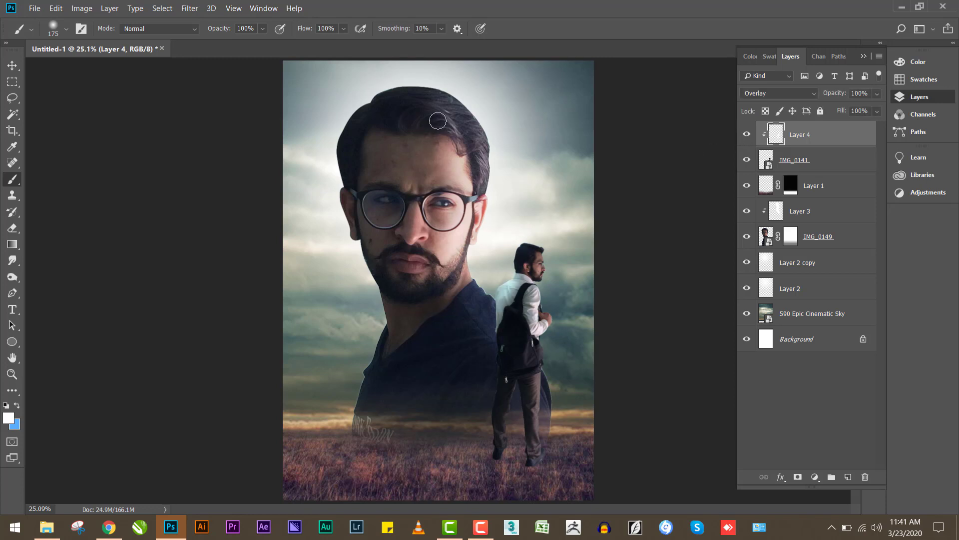
click(747, 212)
click(747, 212)
click(747, 212)
Step: Add the white script title "Laparwahi" and scale it to 171.23% across the lower part of the poster
click(12, 65)
click(43, 68)
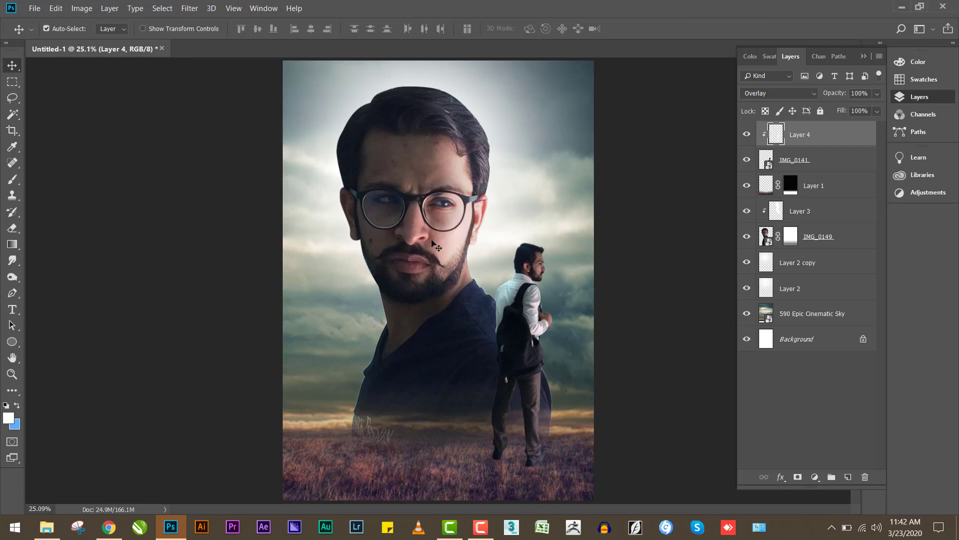
key(t)
click(342, 327)
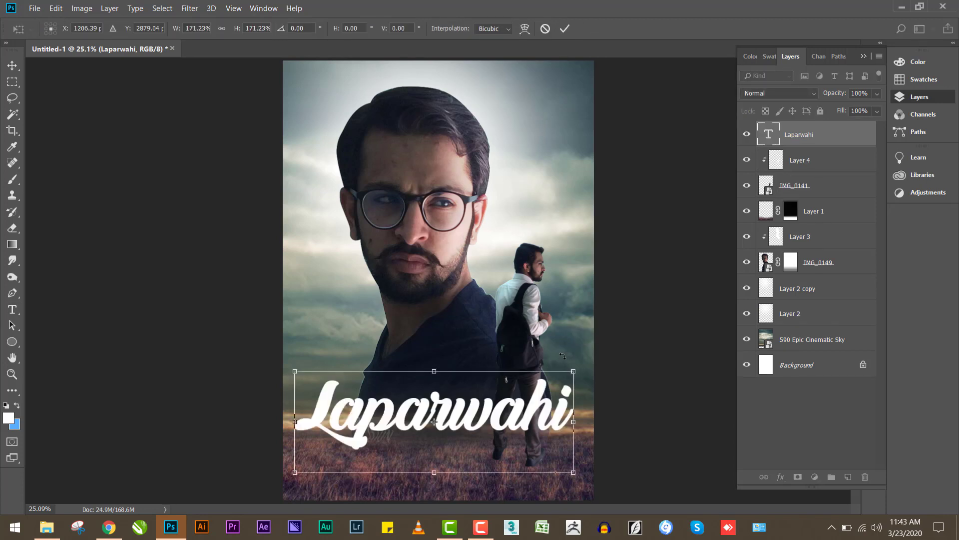
key(Return)
Step: Add a separate white text "Ek" in Back to Black Bold Demo at 72 pt and place it just above the start of "Laparwahi"
key(t)
click(408, 373)
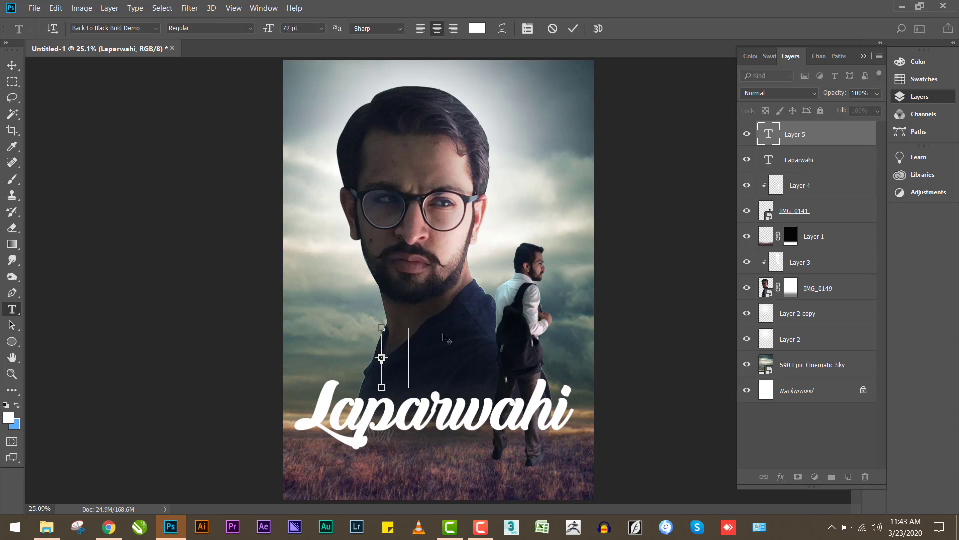
text(Ek)
drag(12, 65, 49, 74)
click(50, 75)
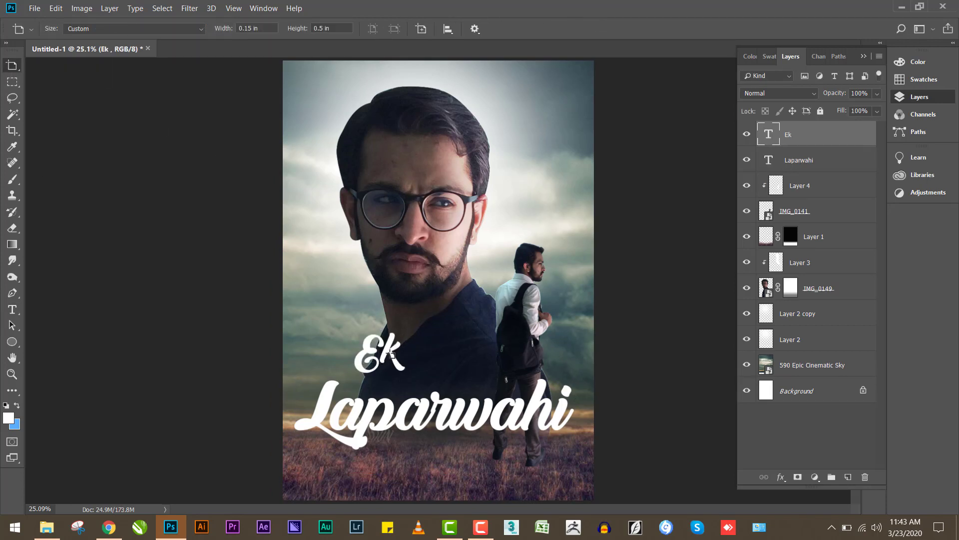
key(v)
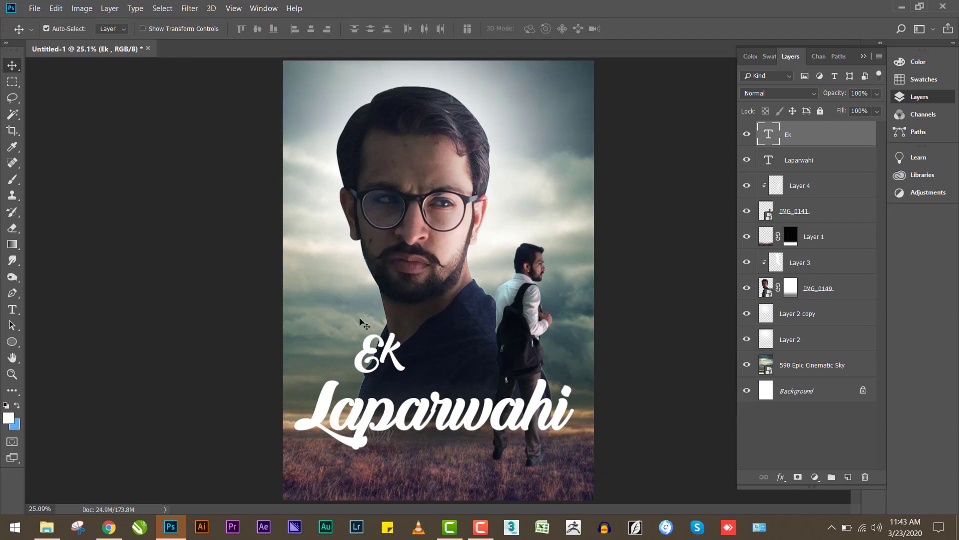
drag(390, 352, 375, 368)
drag(376, 370, 376, 374)
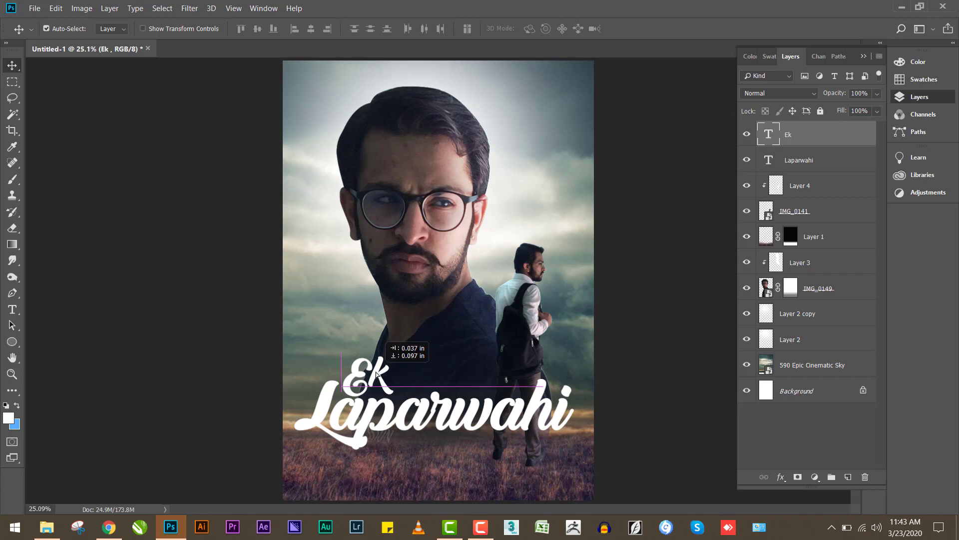
Step: Shrink the "Ek" text slightly and merge it with the "Laparwahi" text into one layer
key(ctrl+t)
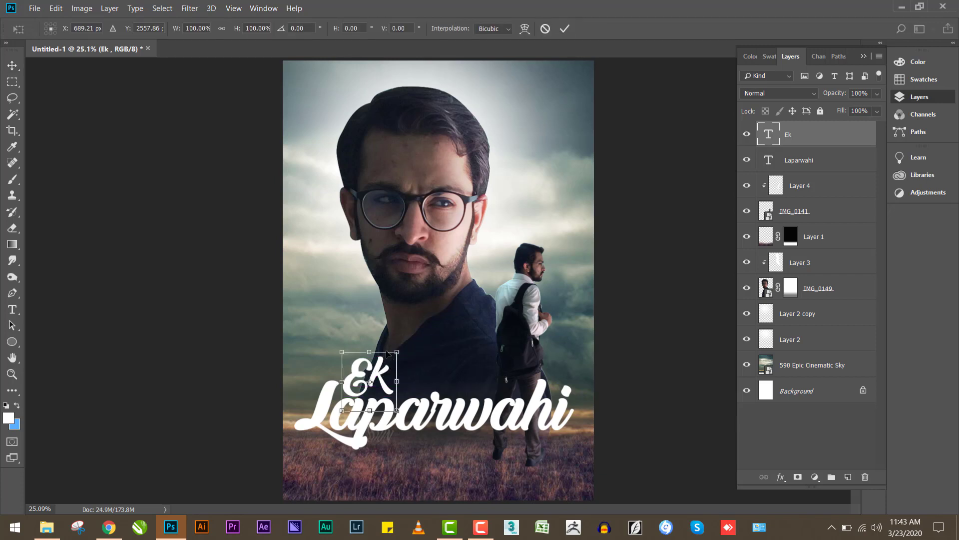
drag(397, 352, 372, 366)
key(Return)
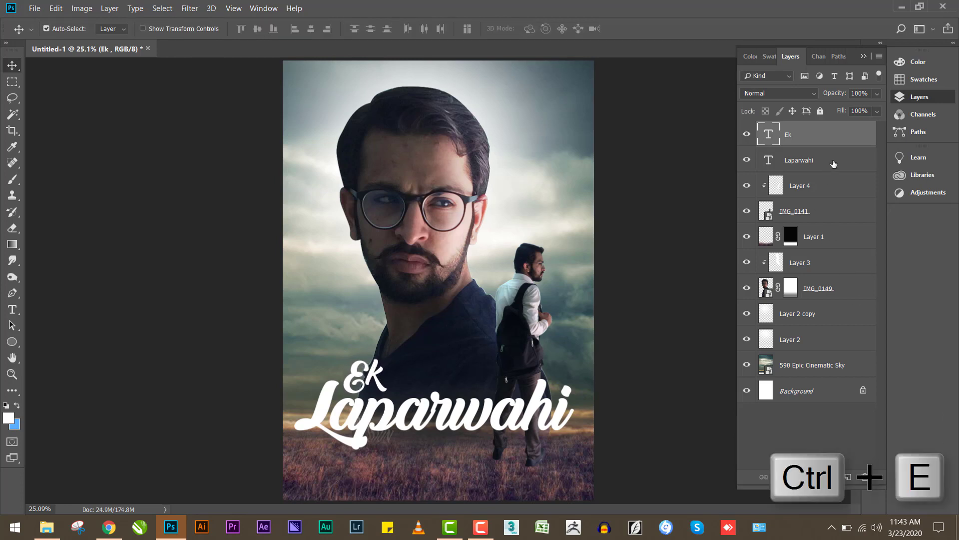
ctrl+click(833, 164)
key(ctrl+e)
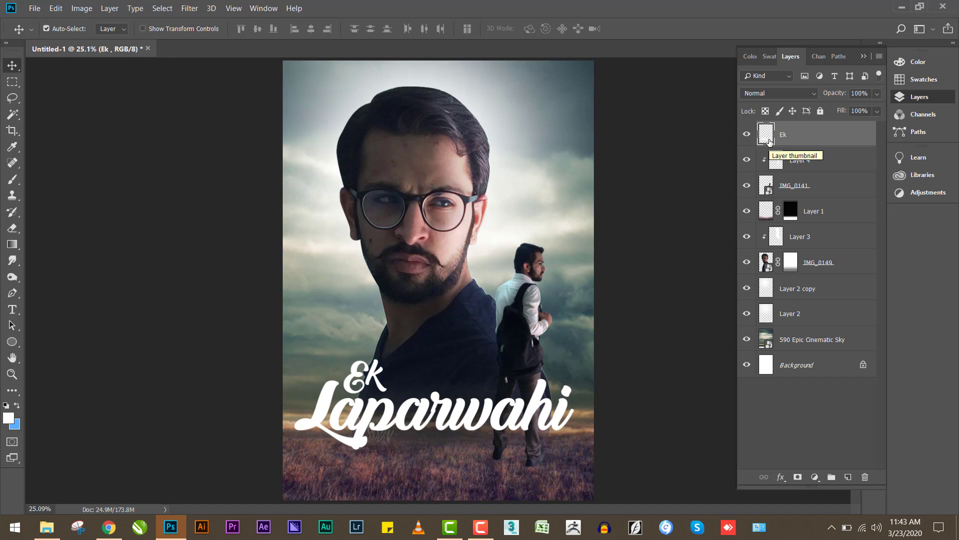
Step: Load the outline of the merged "Ek Laparwahi" title as a selection and choose the Foreground to Background gradient preset
double_click(858, 143)
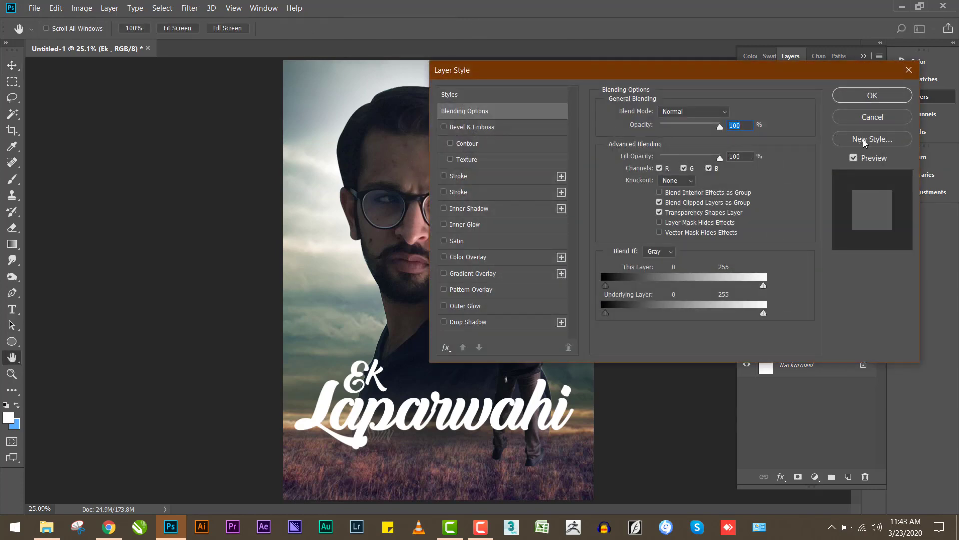
click(879, 119)
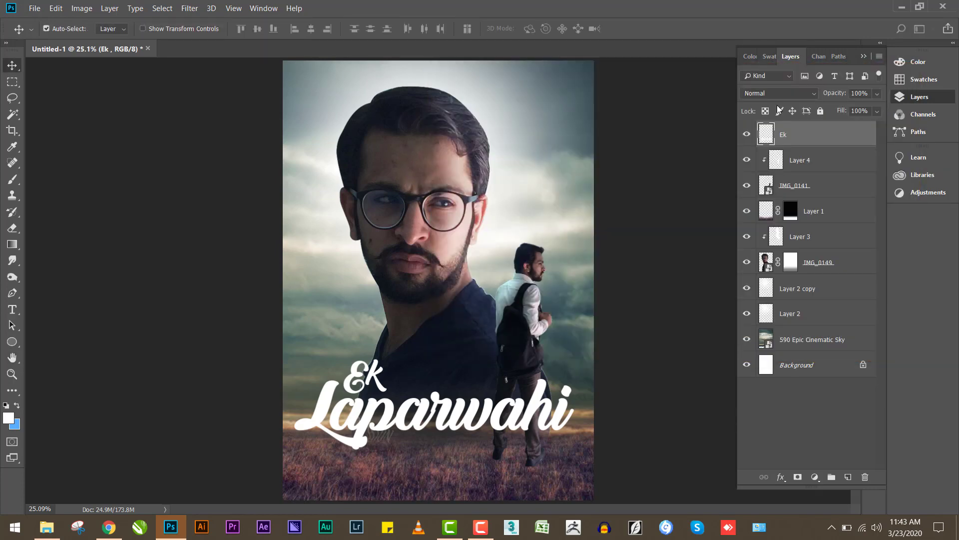
ctrl+click(767, 134)
key(g)
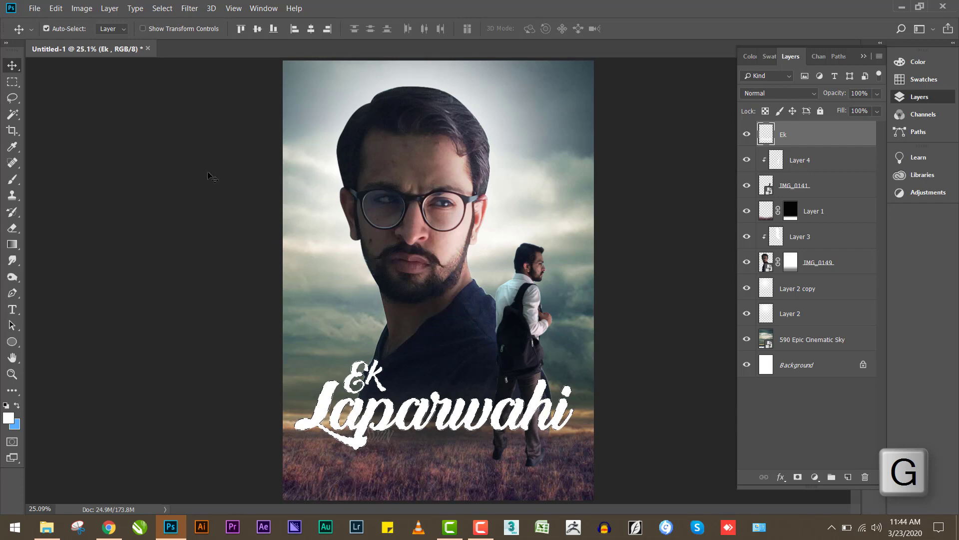
key(g)
click(70, 30)
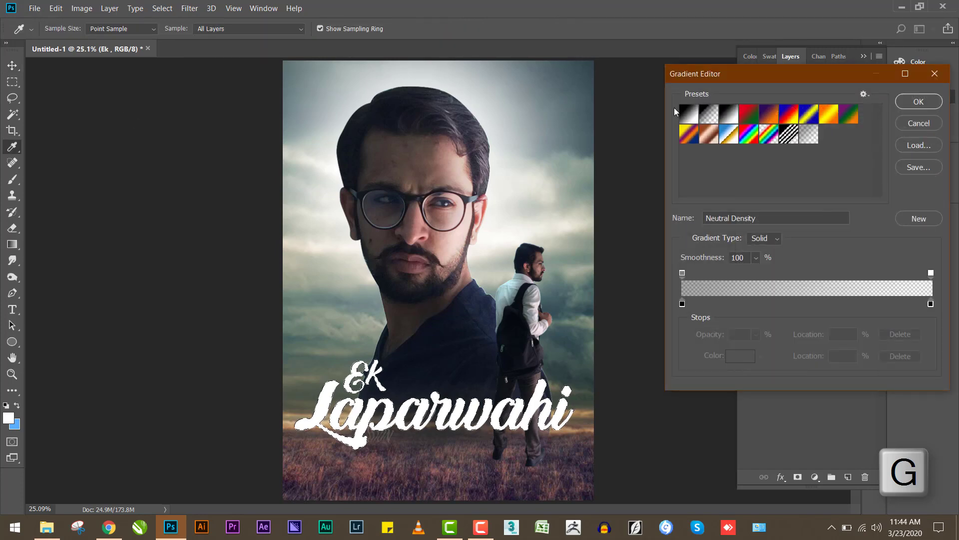
click(689, 114)
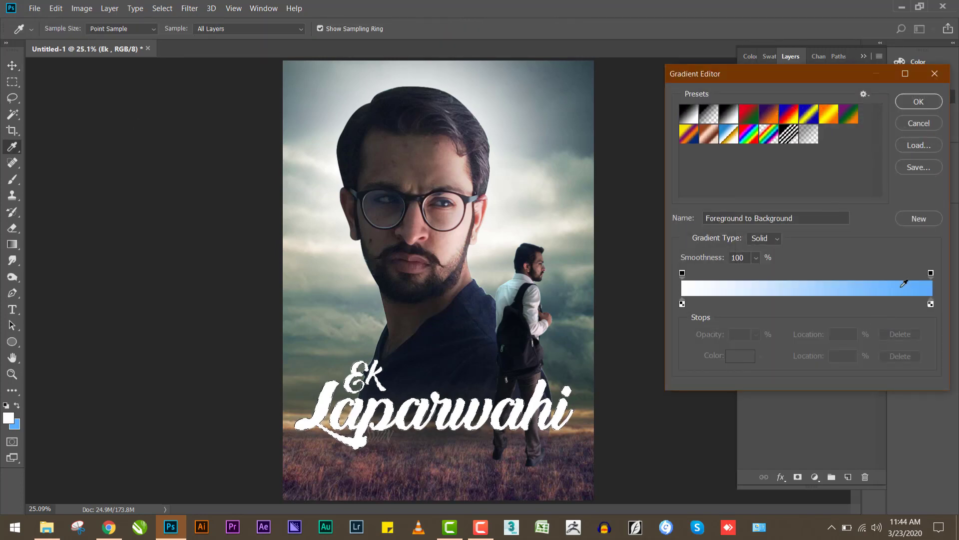
Step: Set the end colour stop of the gradient to blue 4ba0f6 and accept the gradient
click(931, 304)
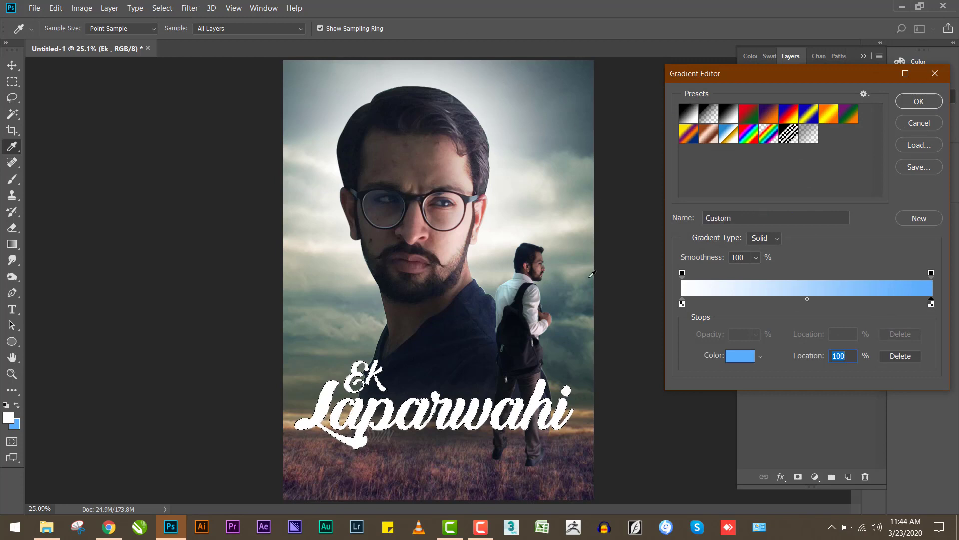
click(575, 364)
drag(582, 318, 555, 265)
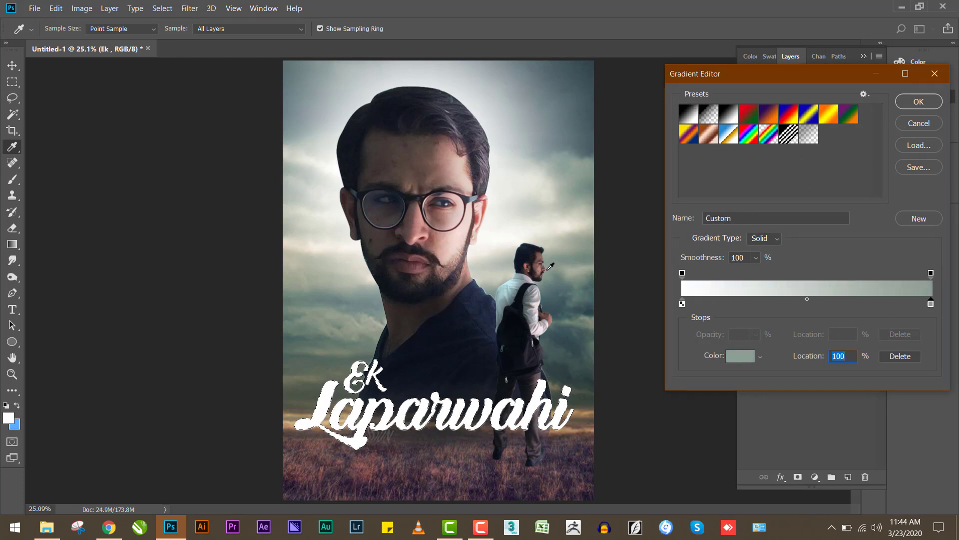
click(740, 355)
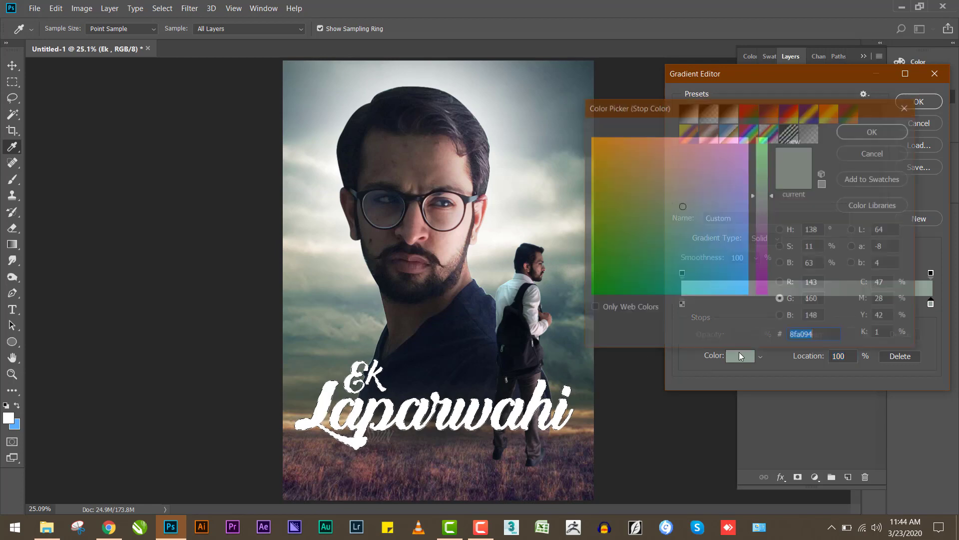
text(4ba0f6)
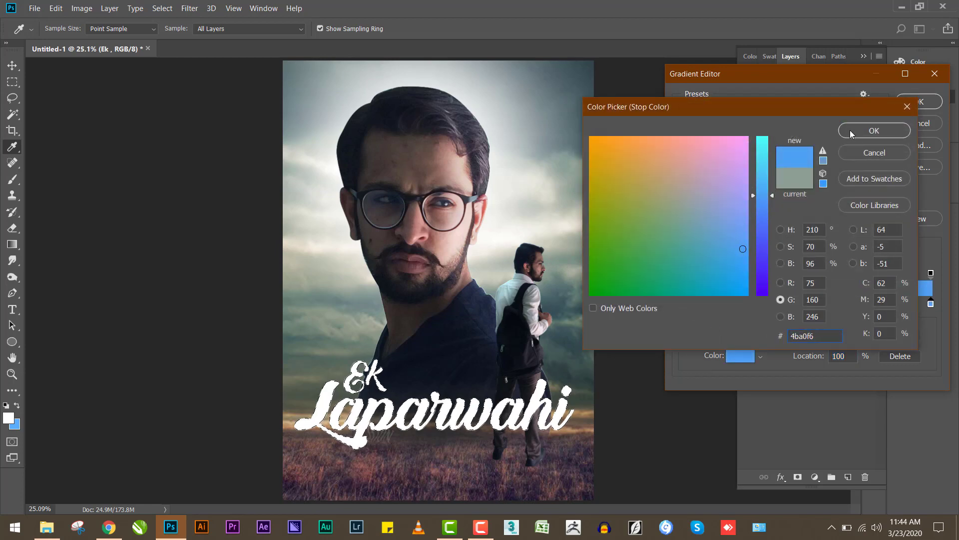
click(873, 130)
click(919, 101)
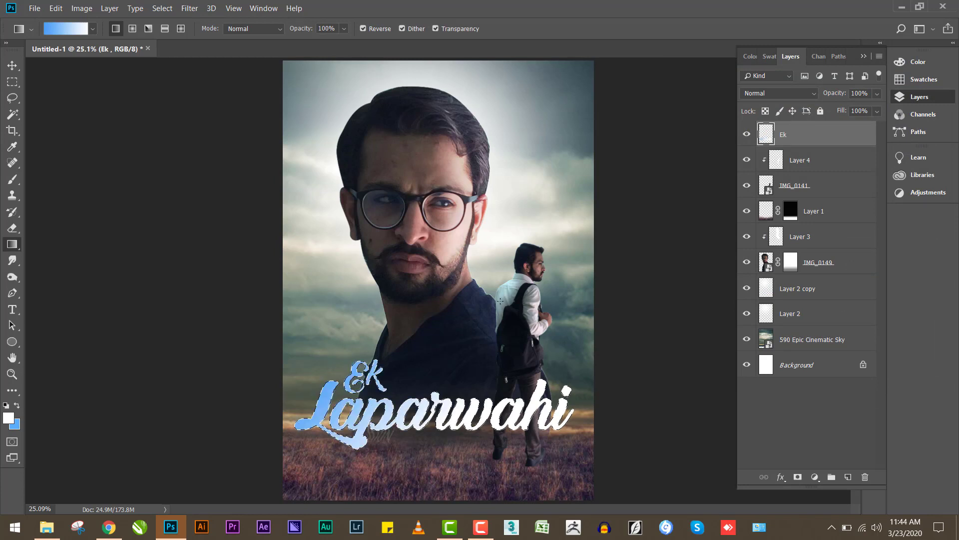
Step: Fill the selected title with the gradient vertically, blue at the base fading to white at the "Ek", and clear the selection
drag(472, 446, 470, 436)
drag(409, 458, 411, 416)
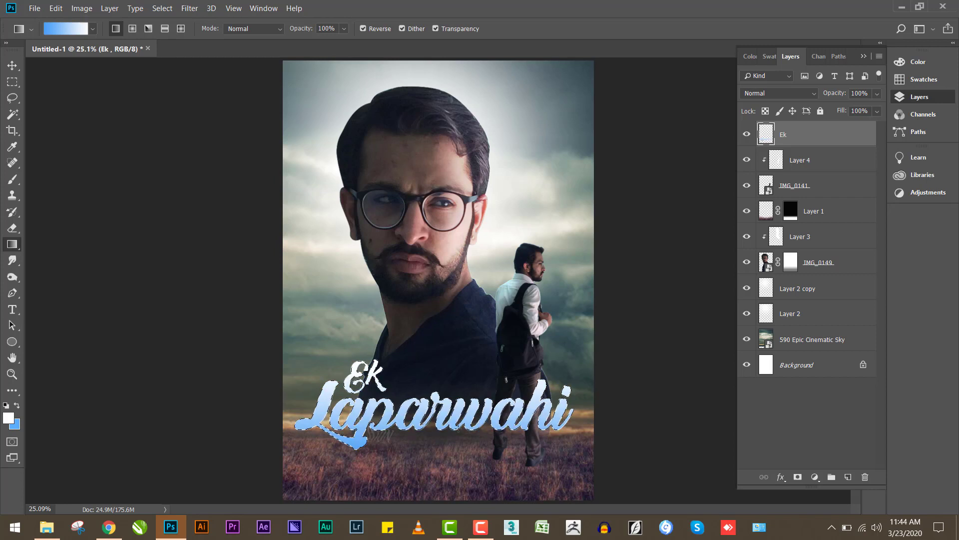
drag(473, 427, 472, 329)
drag(494, 467, 415, 353)
drag(437, 455, 439, 320)
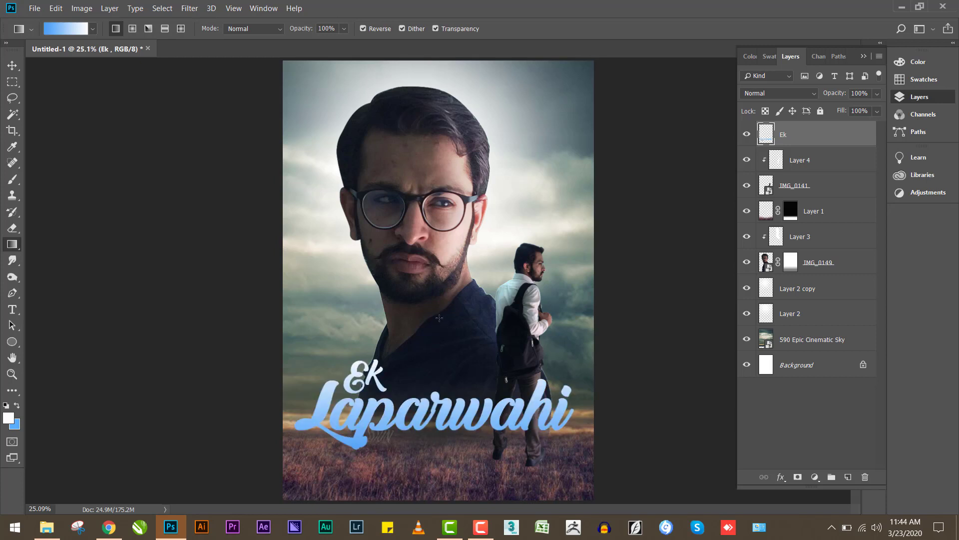
key(v)
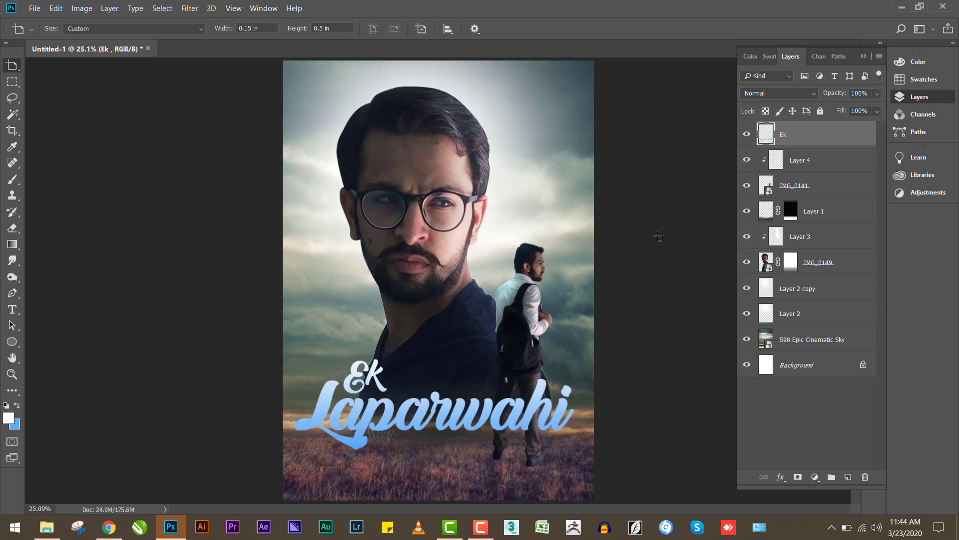
key(shift+v)
Step: Add a black Drop Shadow to the title layer with 28% opacity, 45 px distance and 27 px size
double_click(852, 138)
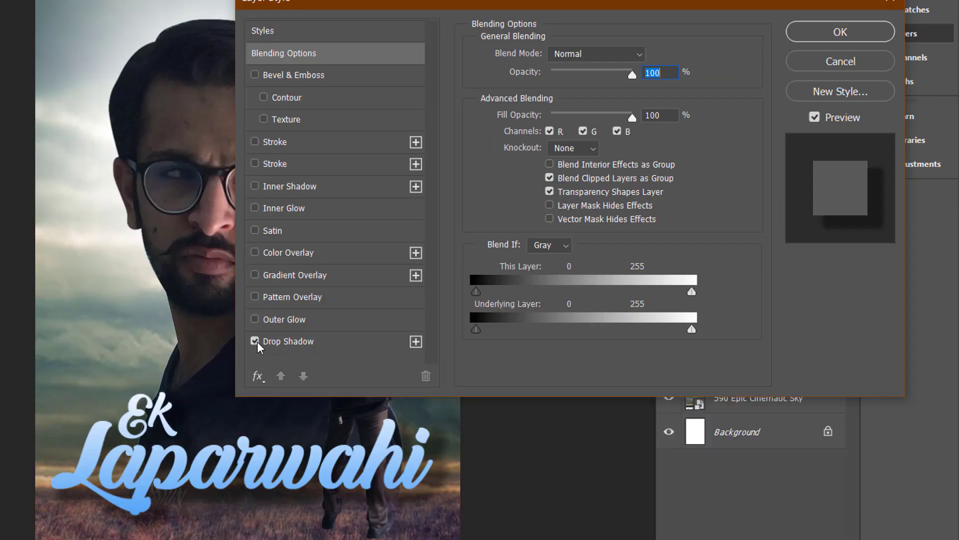
click(255, 341)
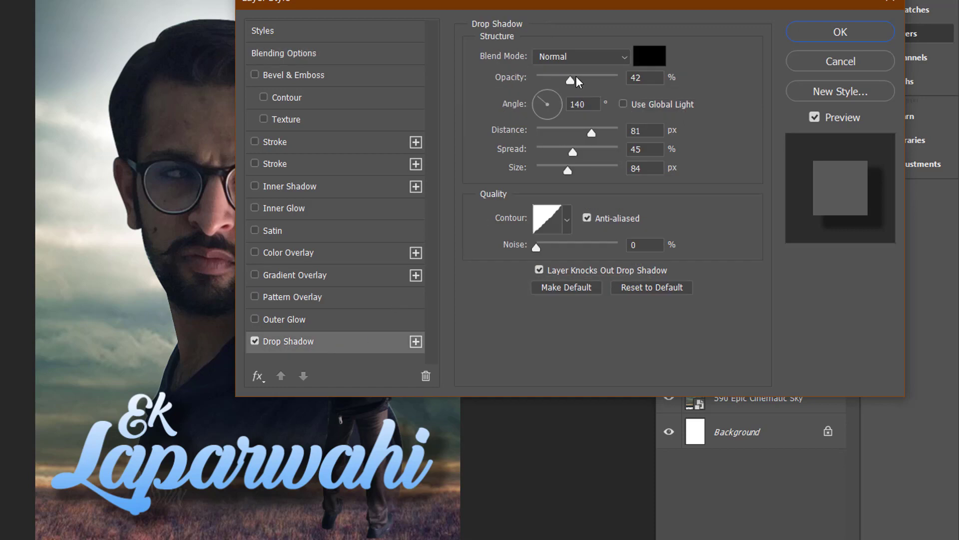
drag(571, 80, 559, 79)
click(592, 133)
drag(591, 132, 575, 130)
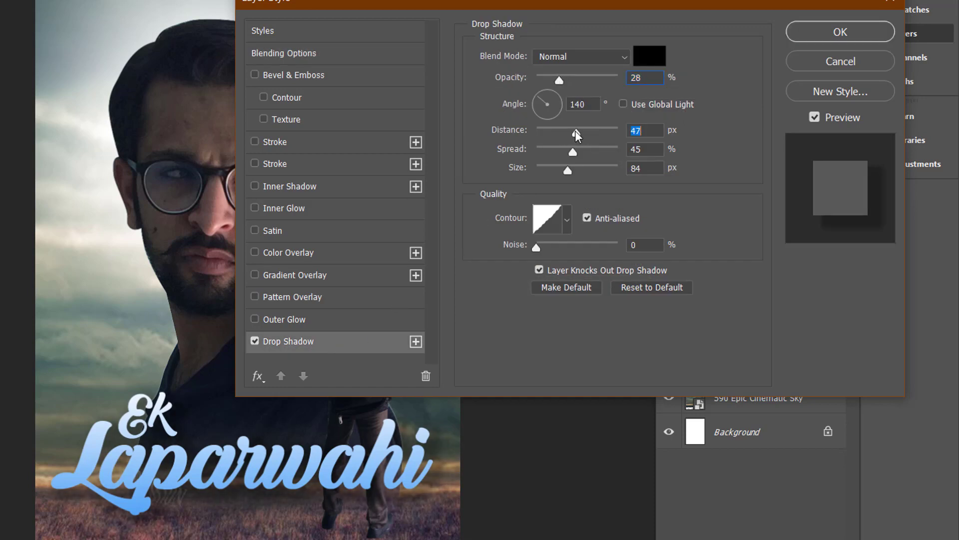
drag(570, 170, 550, 171)
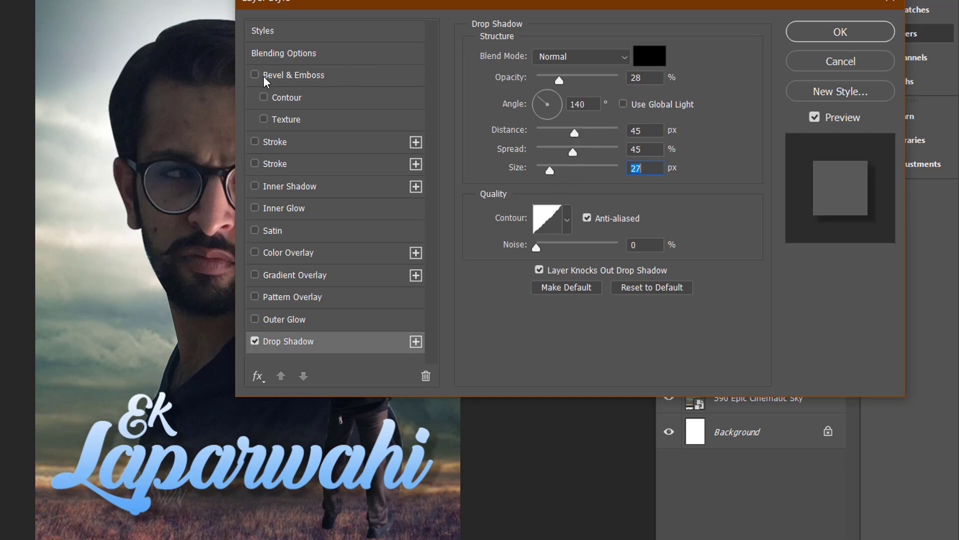
Step: Add a dark outside Stroke to the title at 43 px size and 100% opacity
click(292, 143)
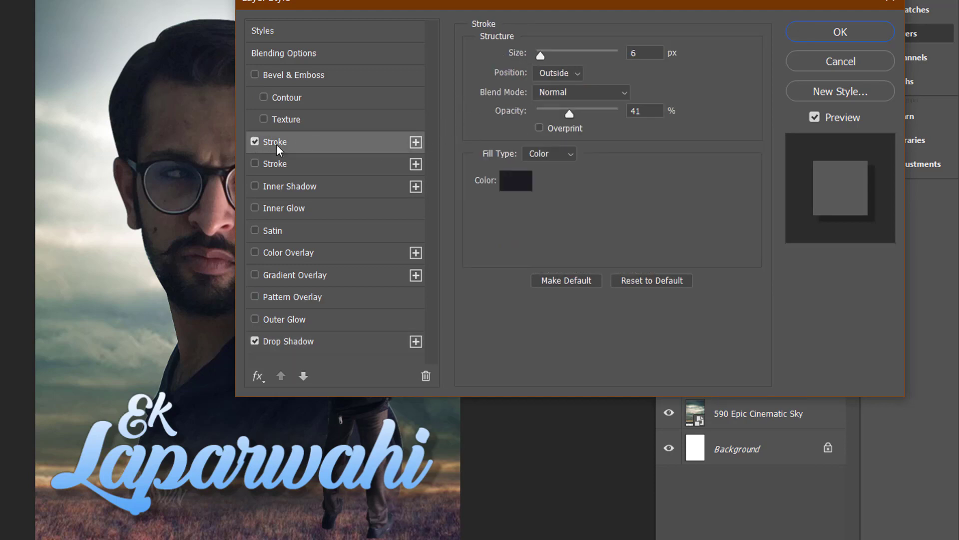
drag(543, 55, 556, 57)
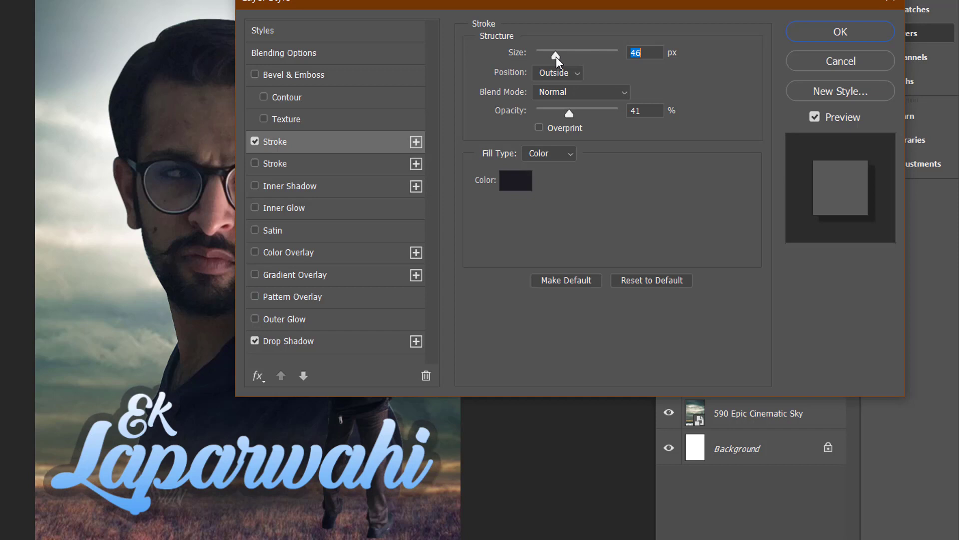
click(571, 112)
drag(570, 112, 617, 120)
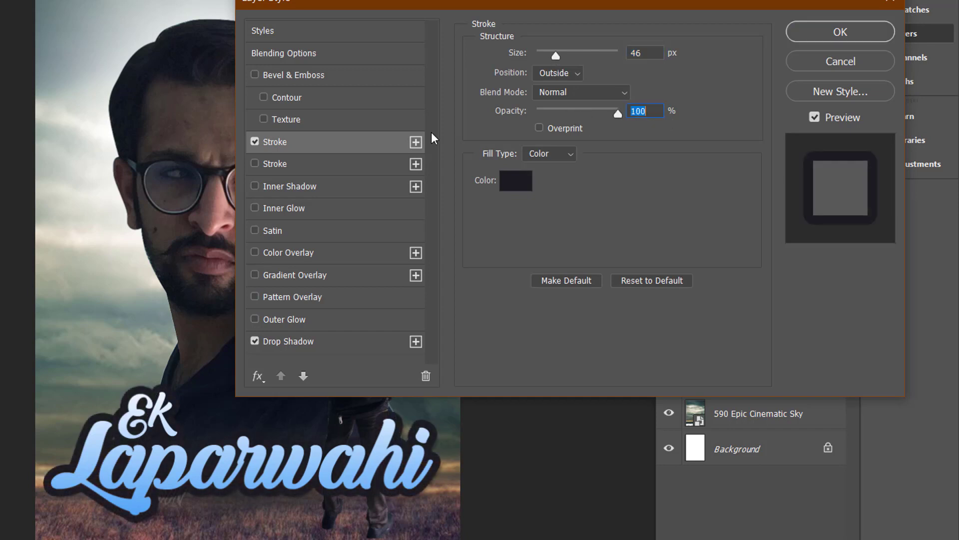
Step: Enable a second outside Stroke around the title and set its size to 68 px
click(255, 163)
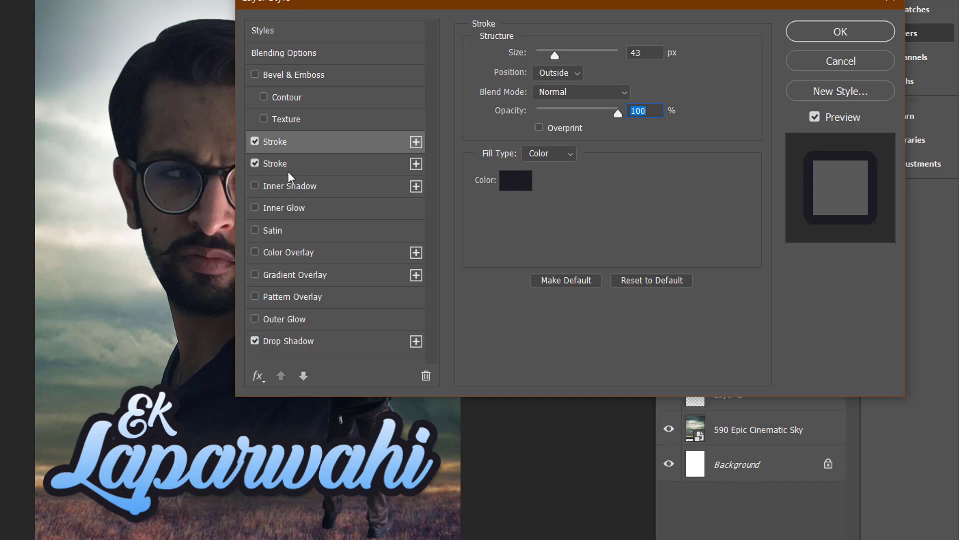
click(287, 172)
drag(560, 55, 565, 55)
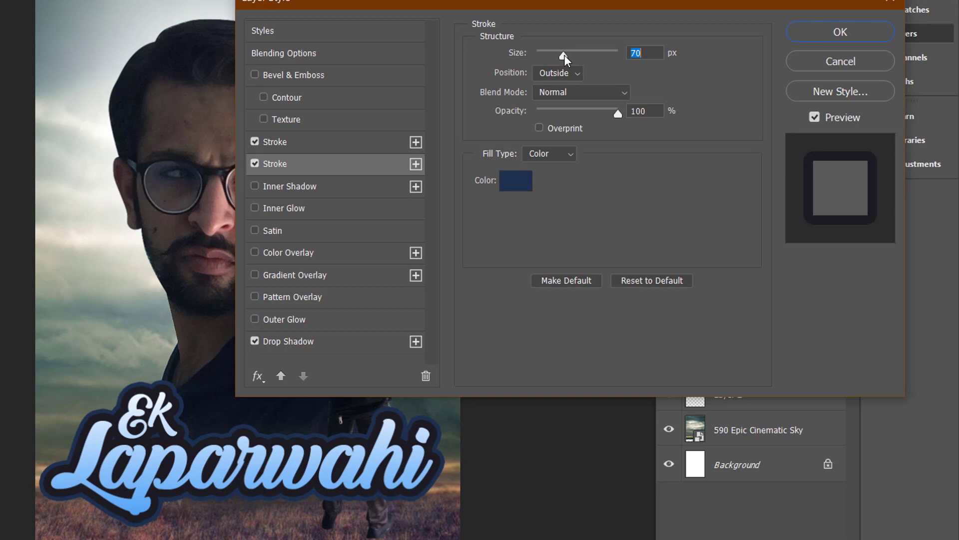
drag(565, 55, 563, 54)
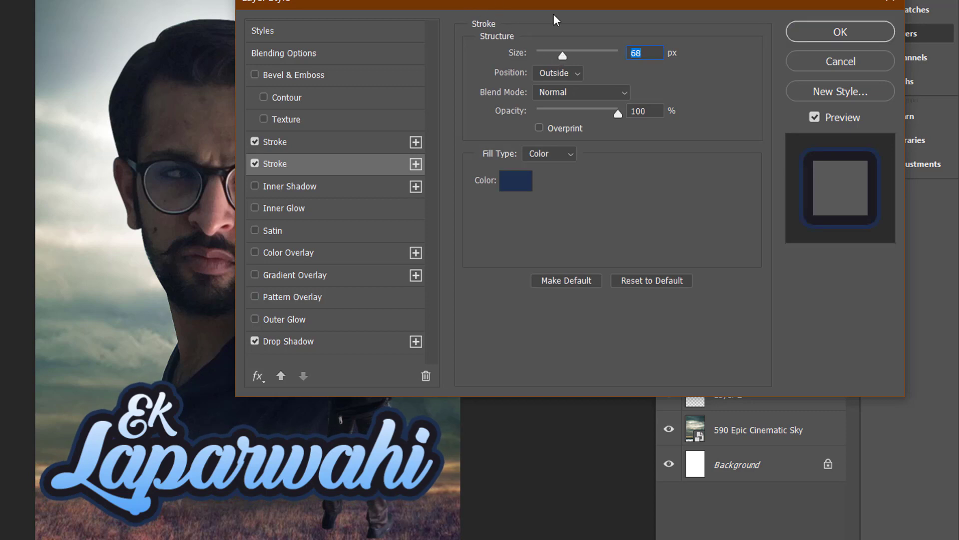
Step: Recolour the outer stroke with a near-white tone sampled from the standing man's shirt and apply the layer style
drag(496, 4, 632, 31)
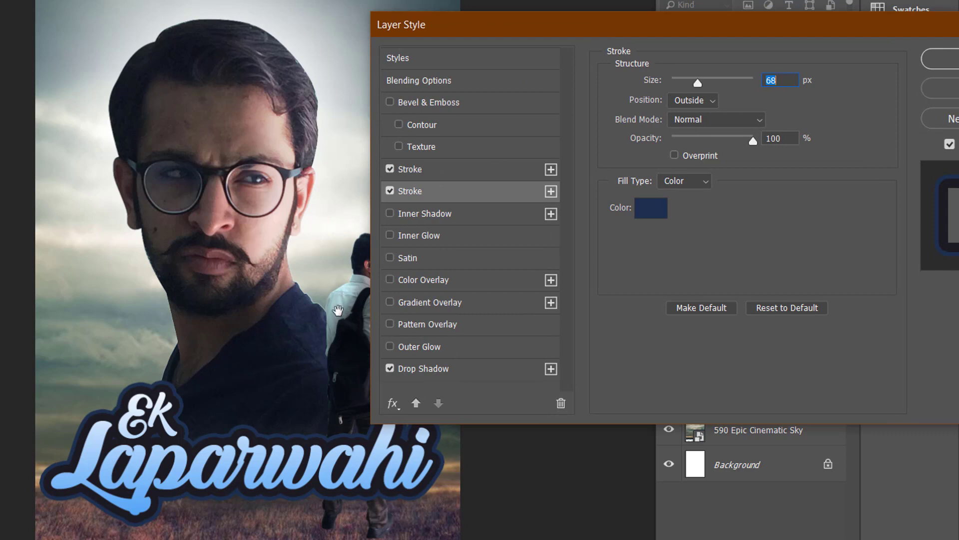
click(651, 215)
click(346, 288)
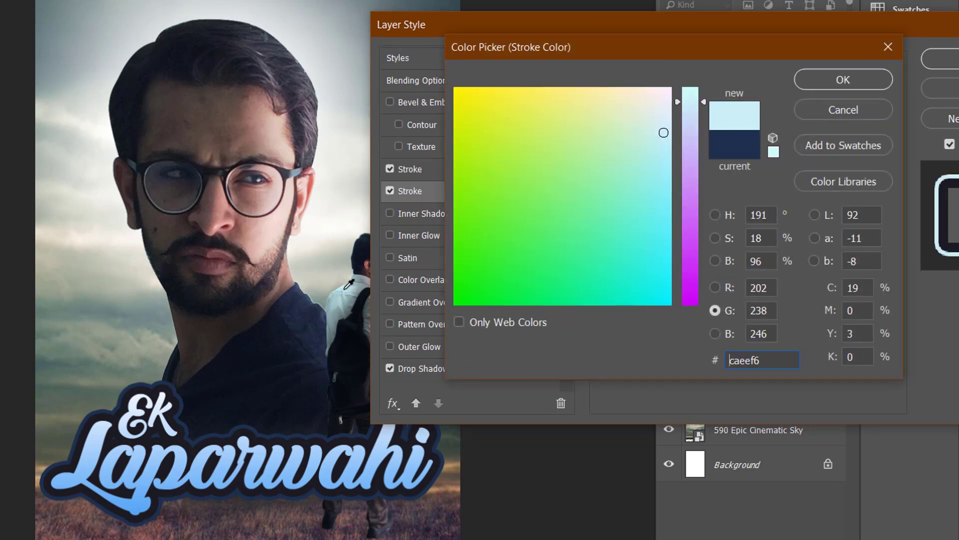
key(Return)
key(Return)
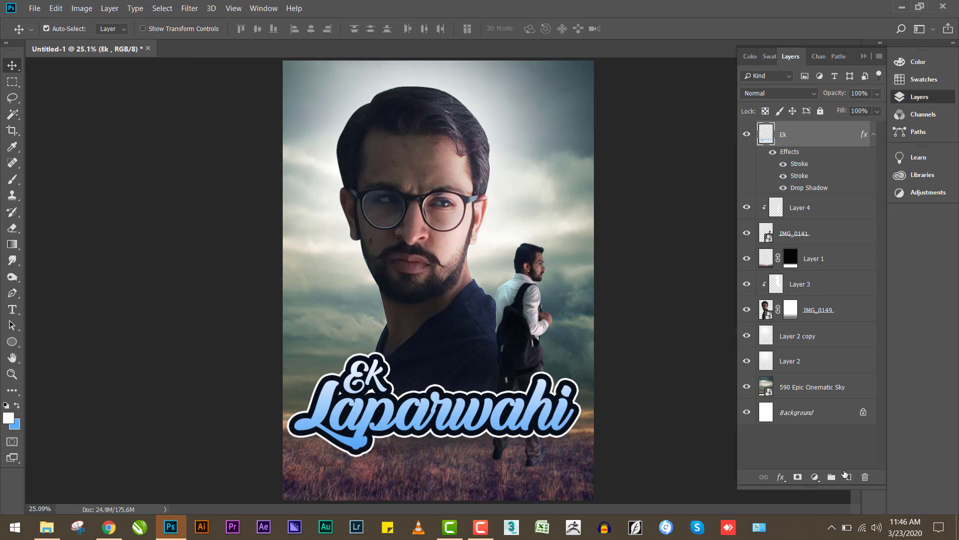
Step: Add a Brightness/Contrast adjustment layer above the title, raise its setting slightly and compare the poster with and without it
click(819, 478)
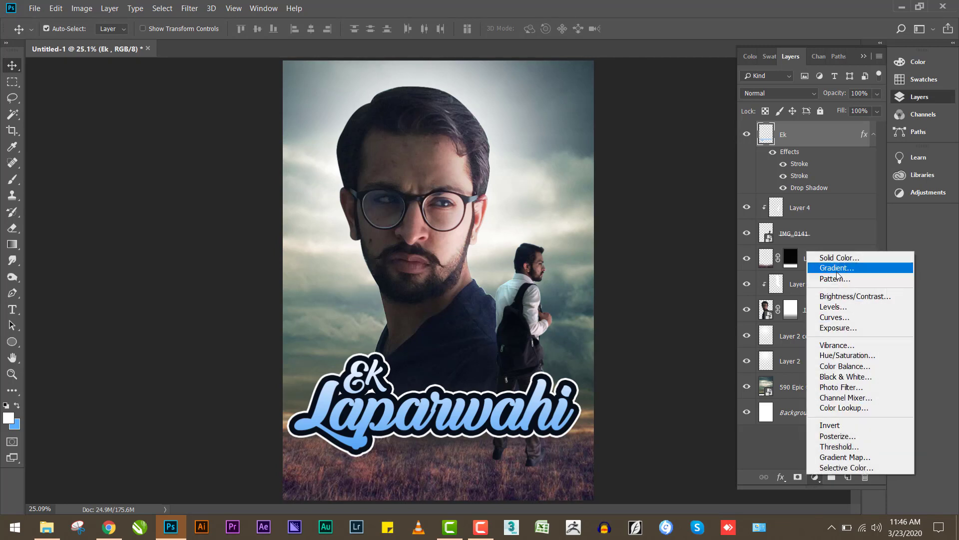
click(833, 296)
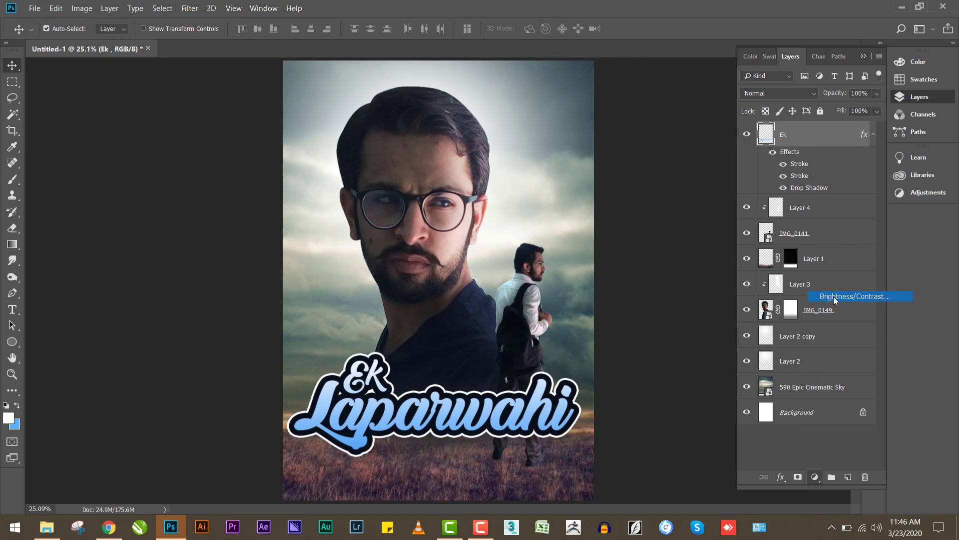
drag(767, 172, 786, 199)
click(747, 136)
click(747, 134)
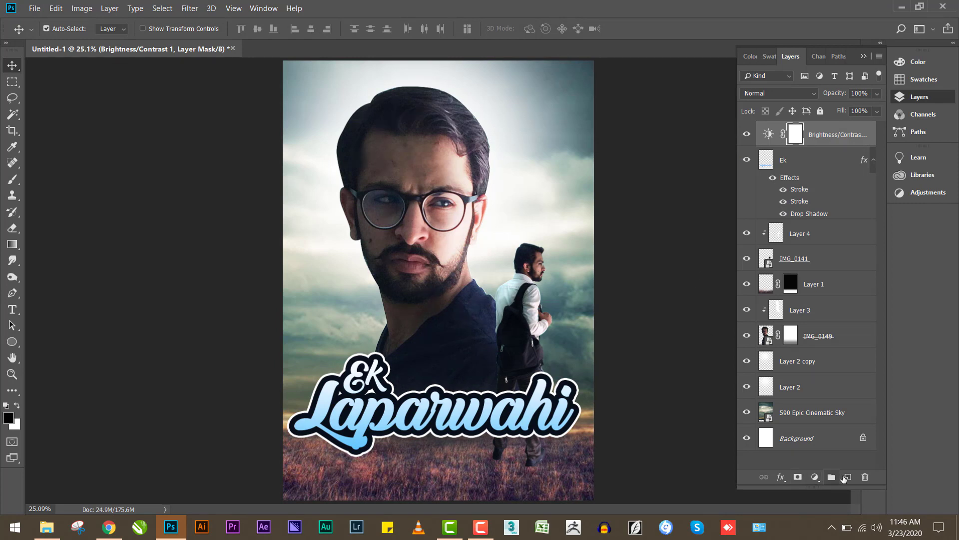
Step: Add a Gradient Fill layer above the Brightness/Contrast adjustment with a Radial style and reversed direction
click(816, 477)
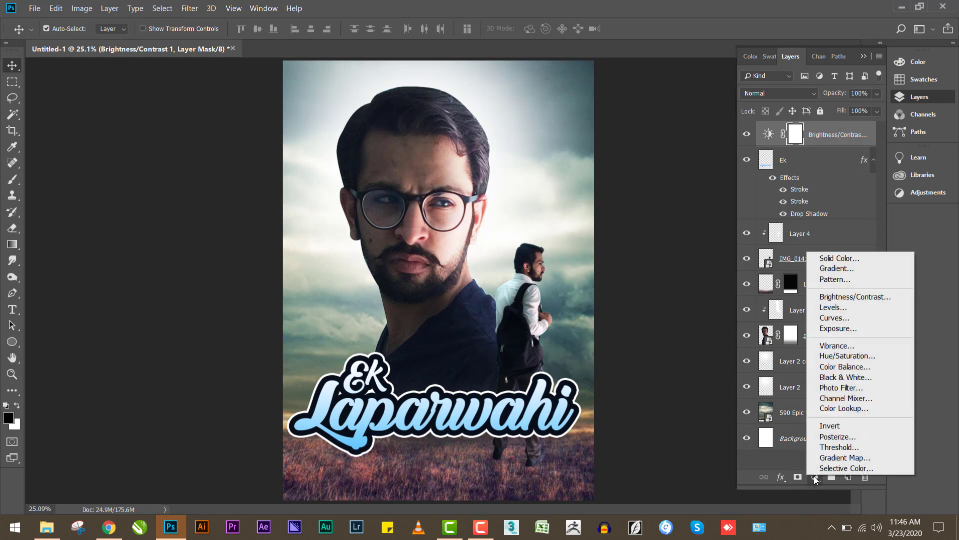
click(845, 270)
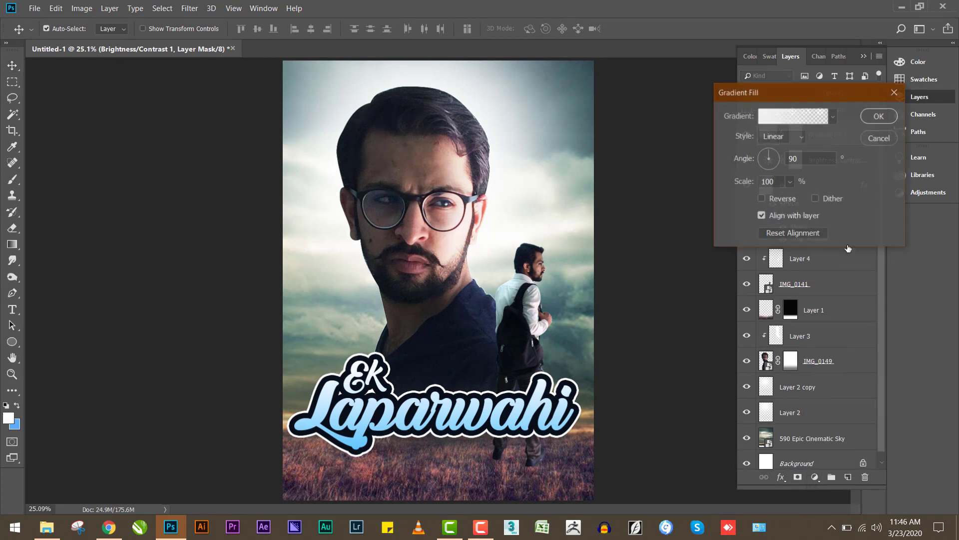
click(774, 139)
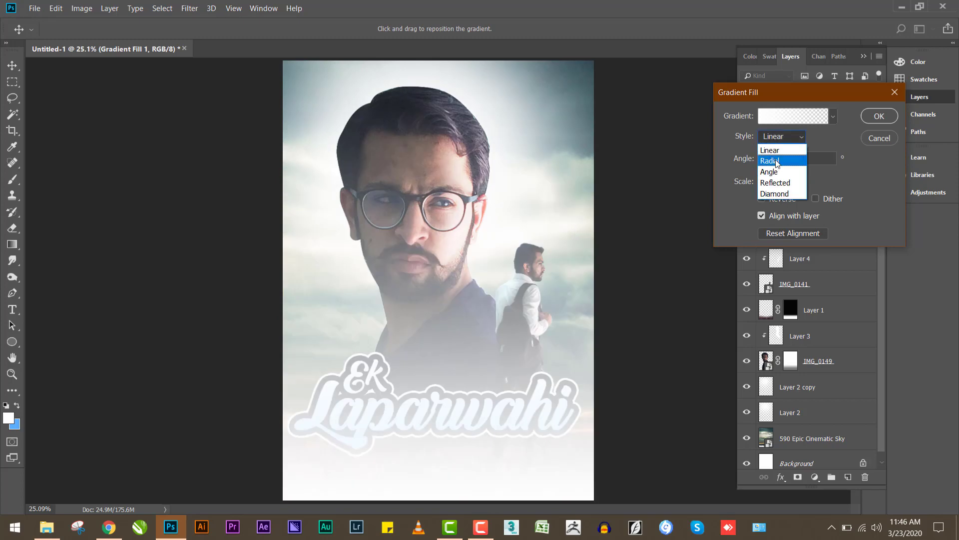
click(777, 161)
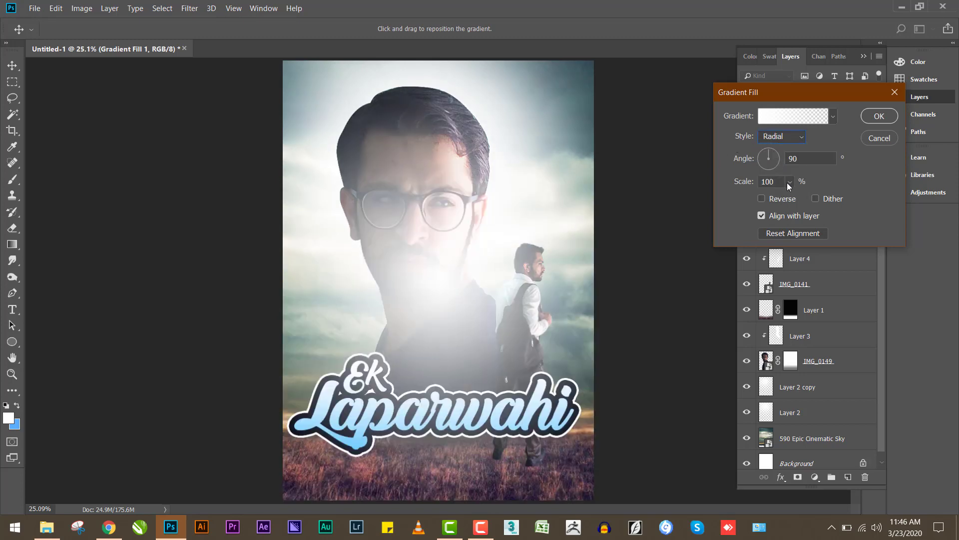
click(778, 199)
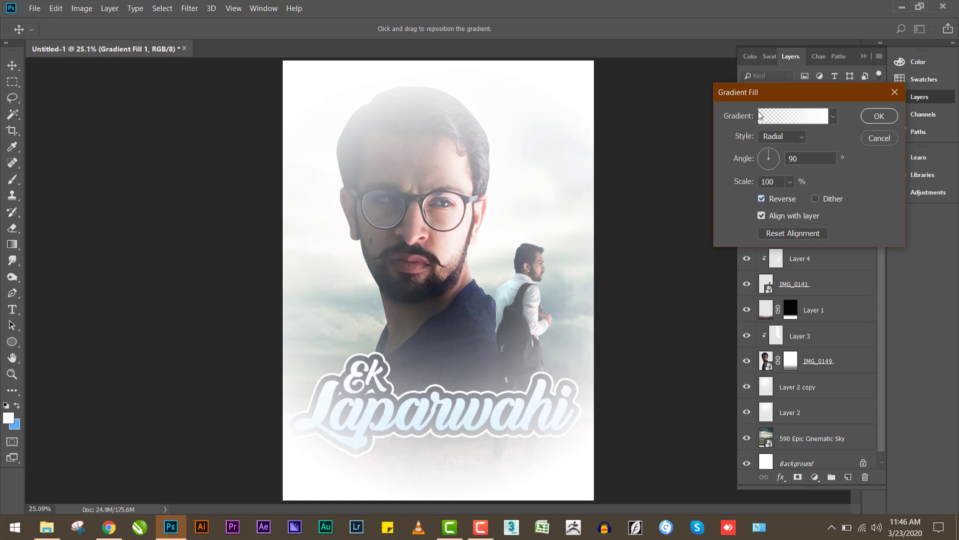
Step: Recolour the fill gradient's starting colour stop black and set the gradient scale to 166%
click(792, 120)
click(931, 303)
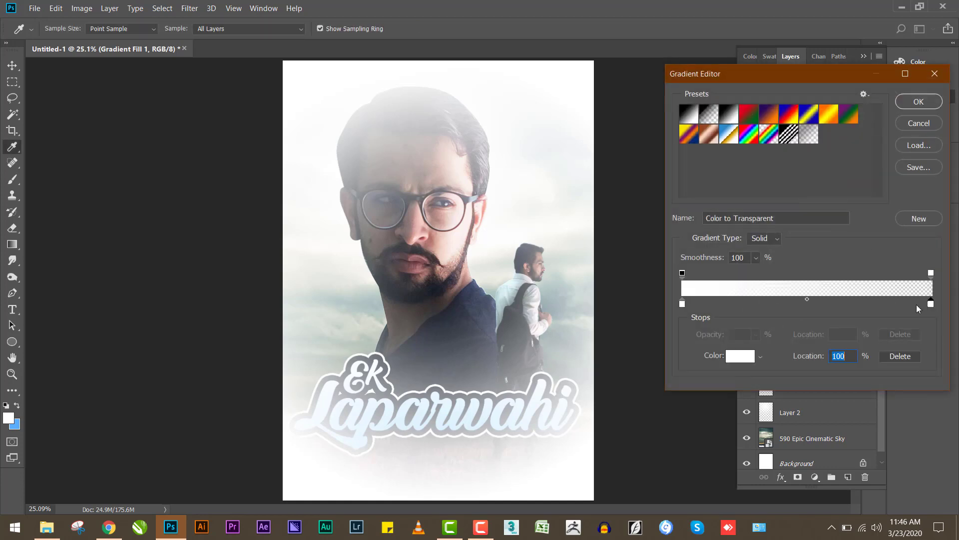
click(740, 359)
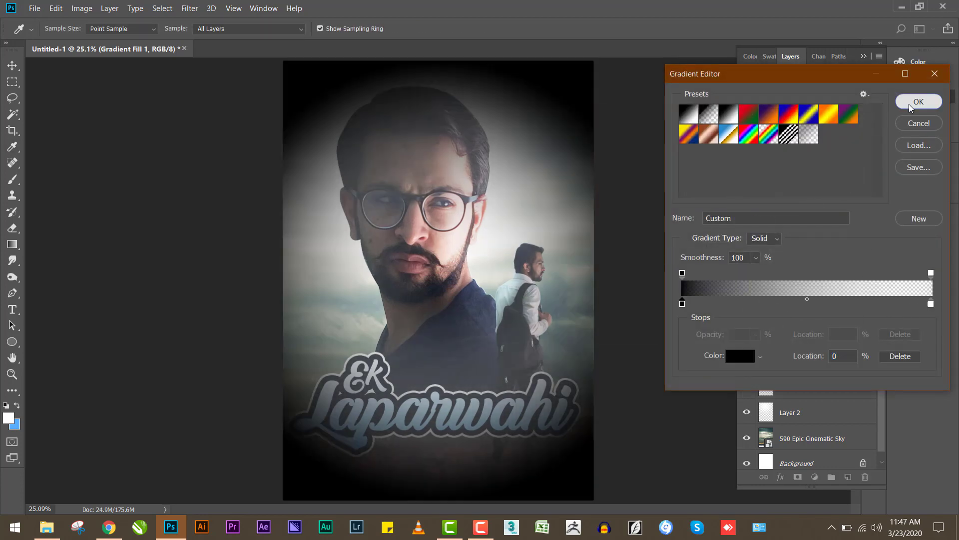
click(917, 102)
click(792, 183)
mouse_move(789, 200)
mouse_down()
mouse_move(805, 207)
mouse_move(823, 196)
mouse_move(789, 199)
mouse_move(799, 198)
mouse_up()
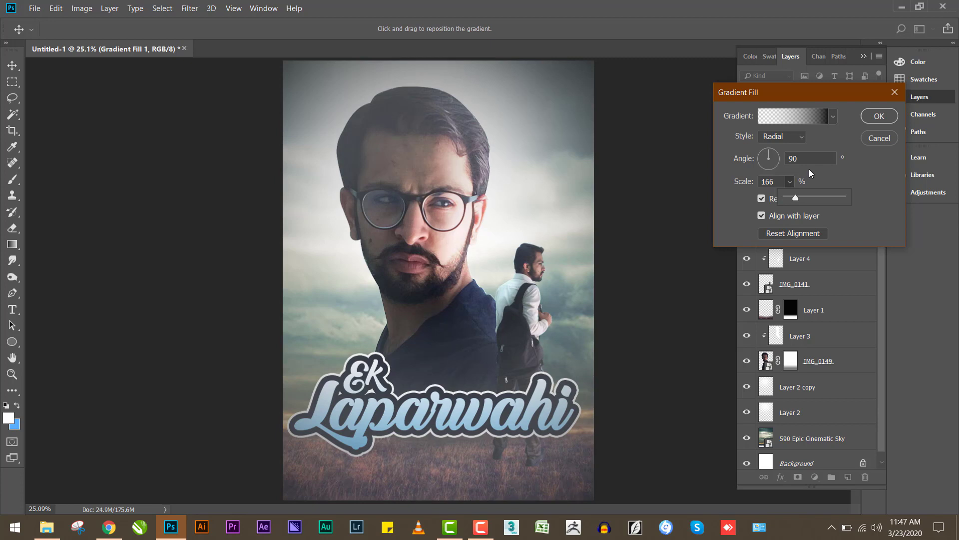
Step: Set the fill gradient's smoothness to 60% and its starting opacity stop to 78%
click(841, 139)
click(789, 118)
click(754, 335)
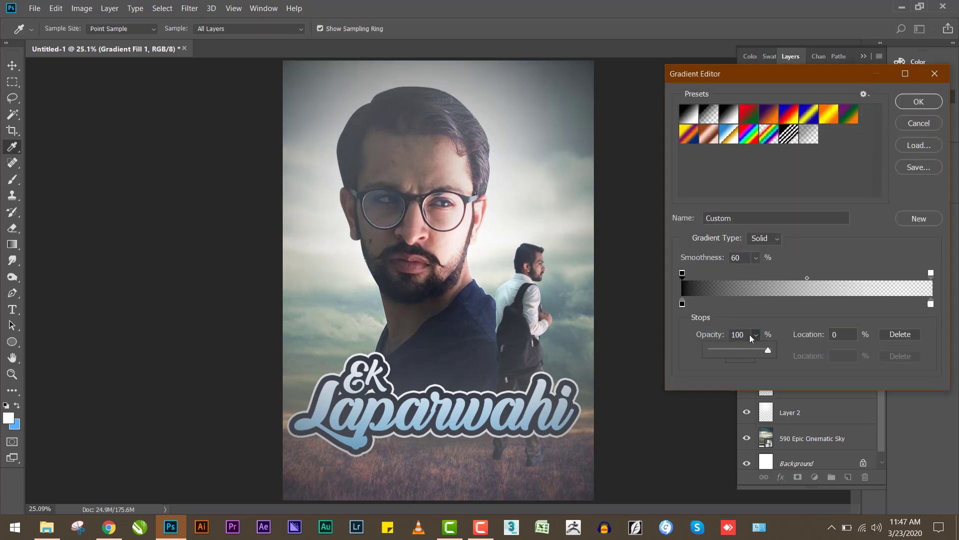
drag(736, 349, 757, 345)
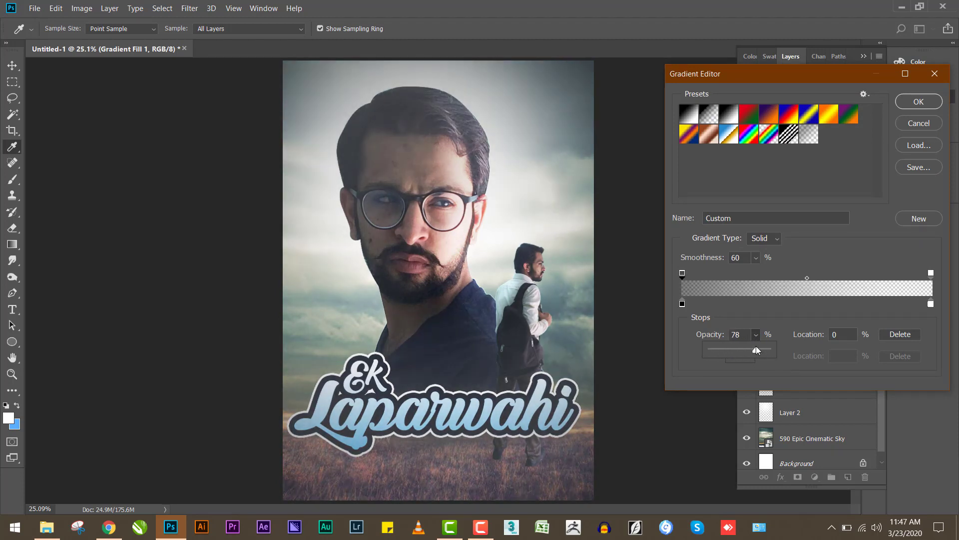
click(682, 303)
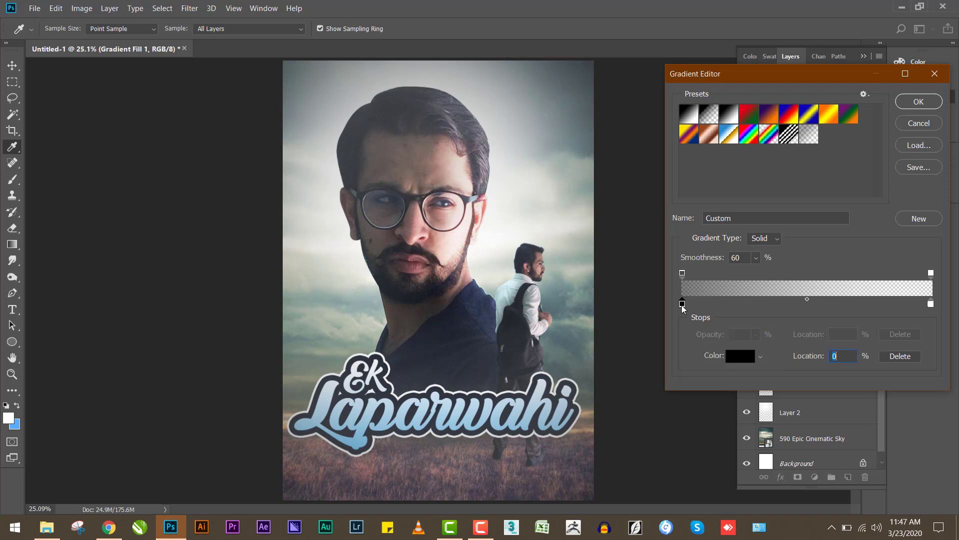
click(919, 102)
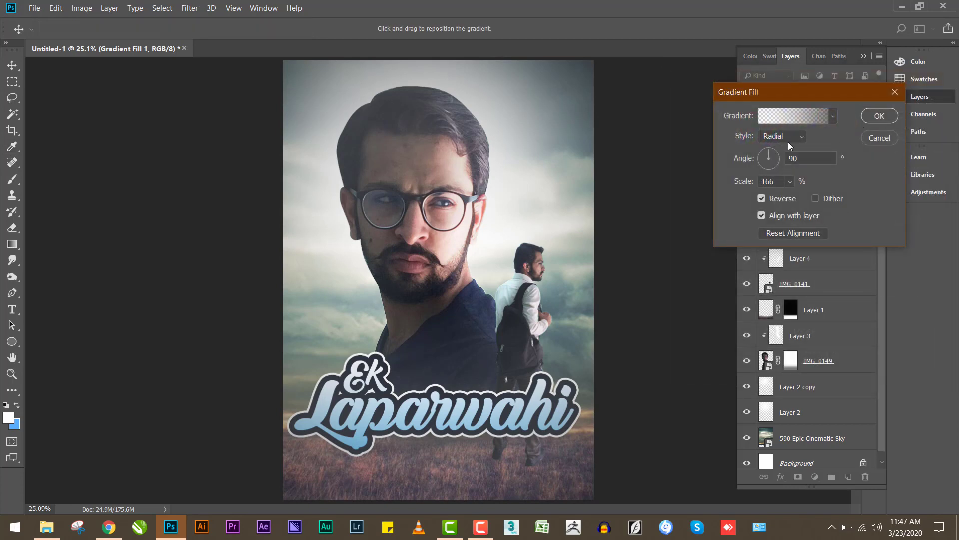
Step: Try different scales for the radial gradient, up to 199%, and close the gradient fill settings
click(789, 182)
drag(792, 196, 822, 198)
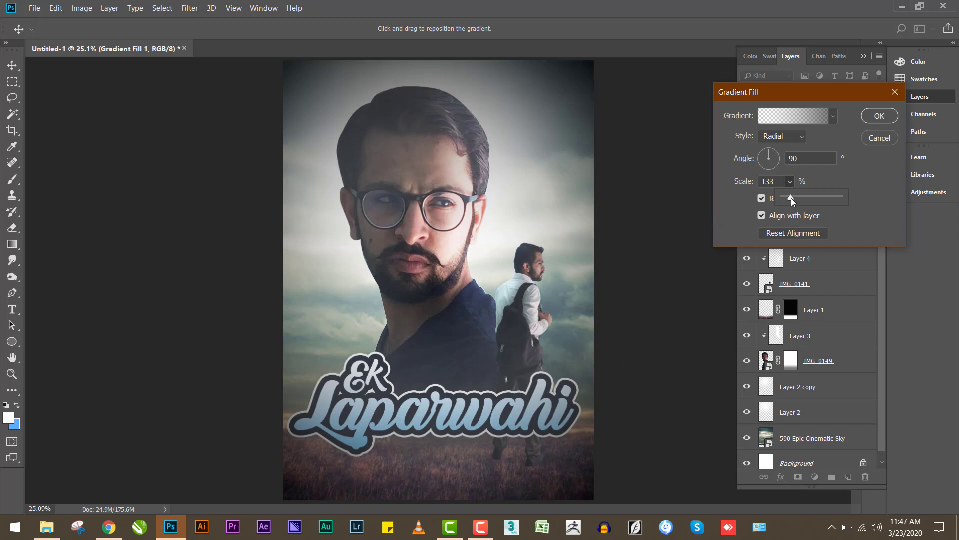
drag(798, 199, 794, 199)
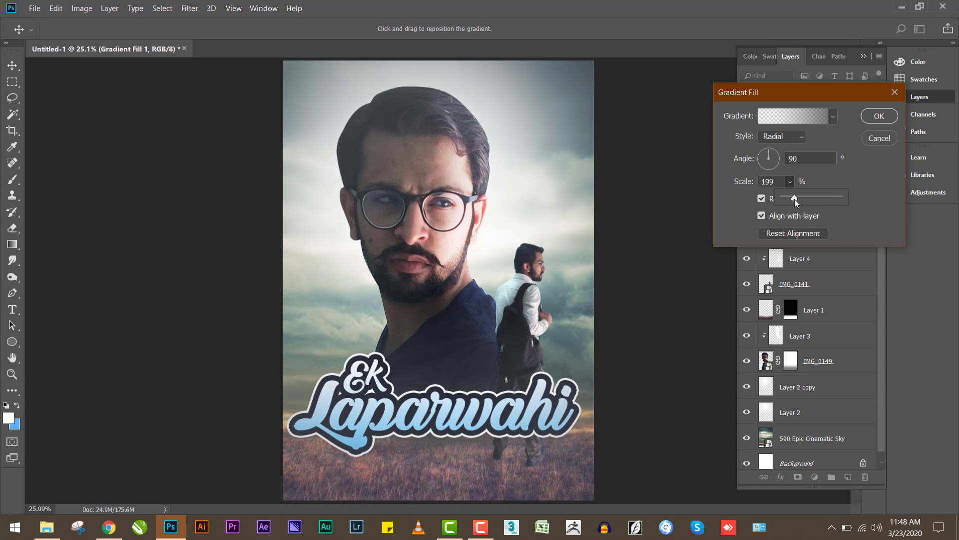
click(894, 92)
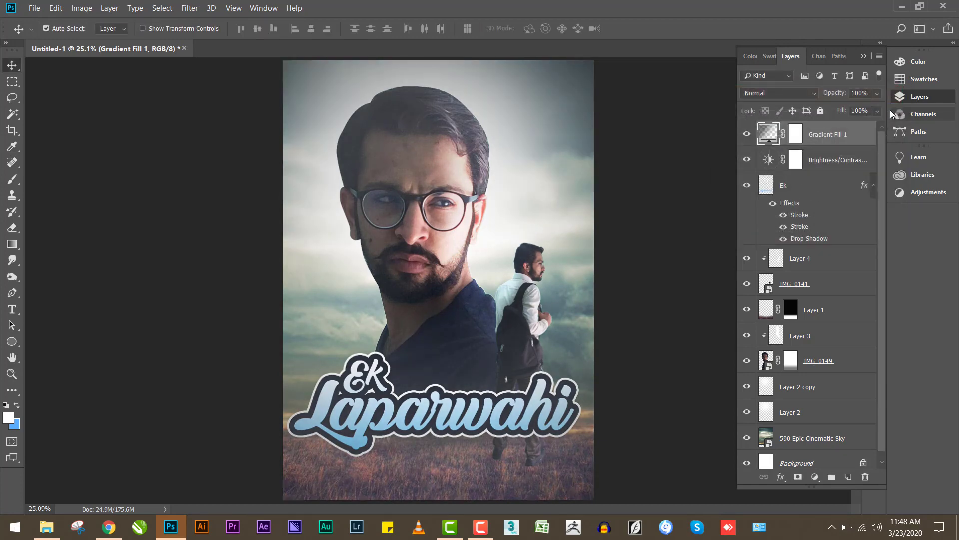
Step: Compare the poster with and without the gradient fill and delete the Gradient Fill 1 layer
click(750, 135)
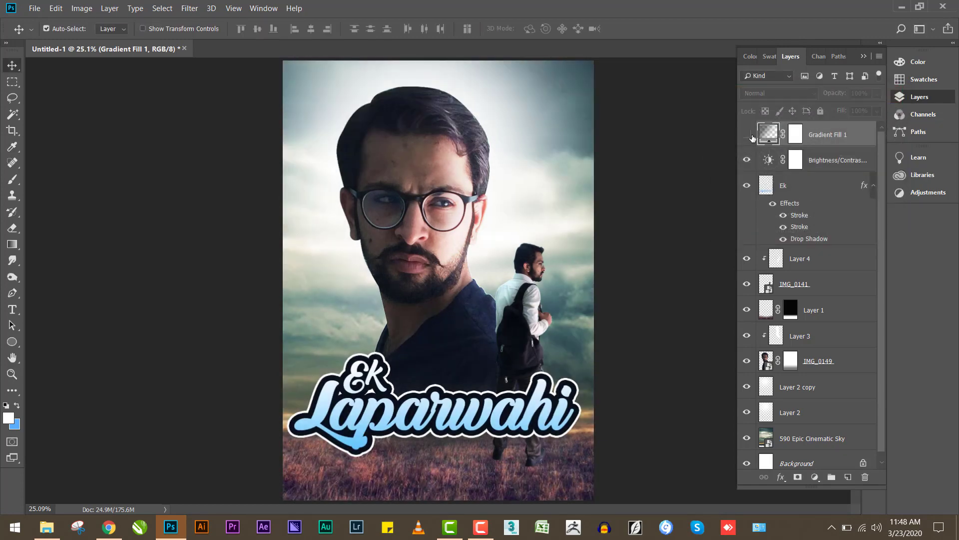
click(748, 135)
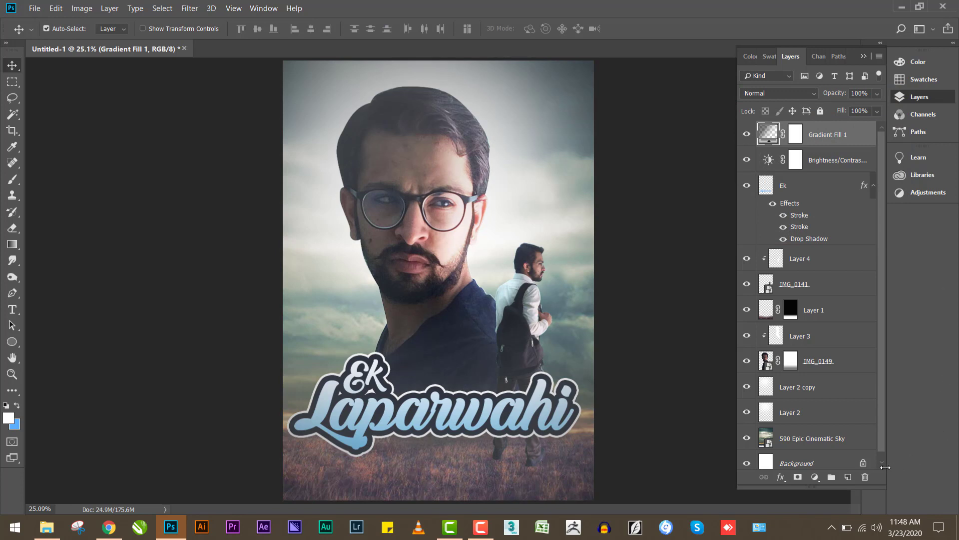
click(865, 477)
click(865, 476)
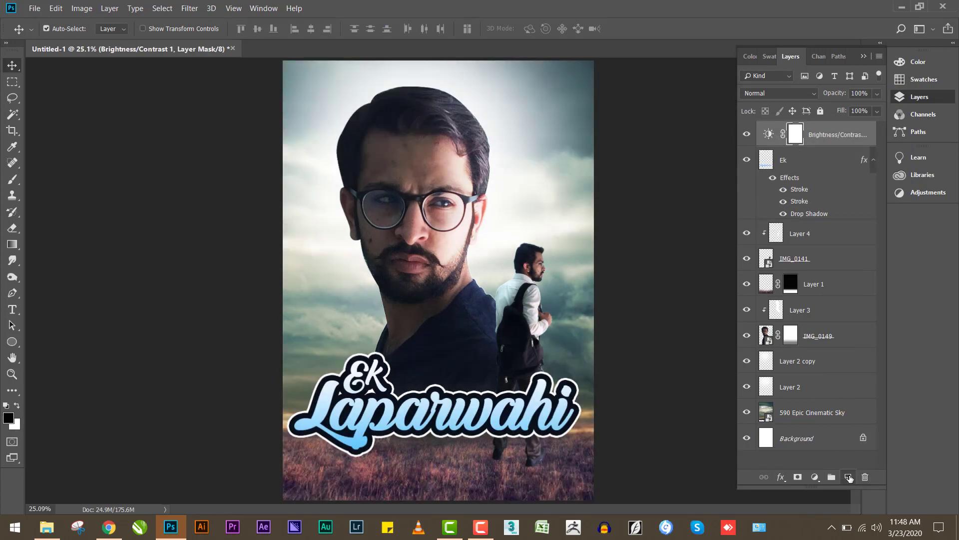
Step: Create a new top layer filled with black and add a white layer mask to it
click(848, 477)
key(alt+BackSpace)
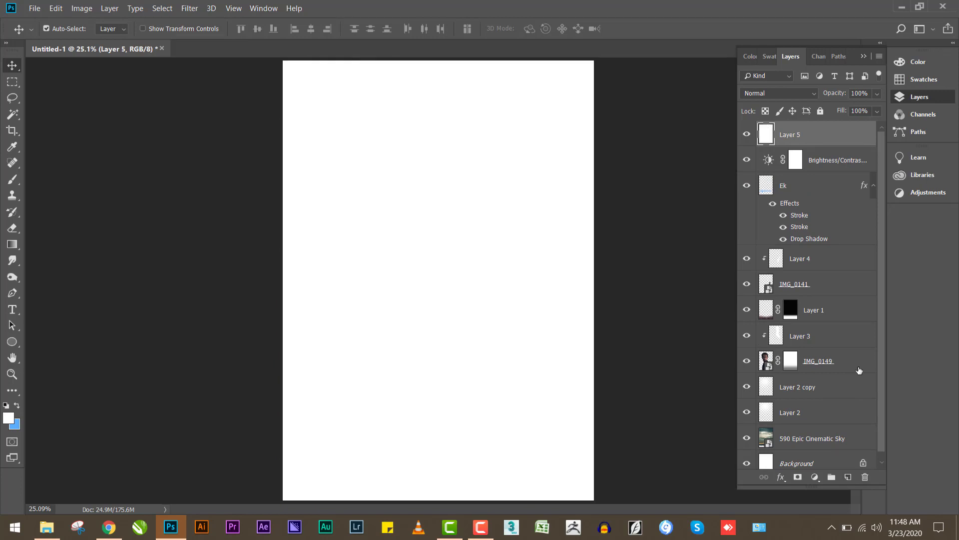
key(ctrl+i)
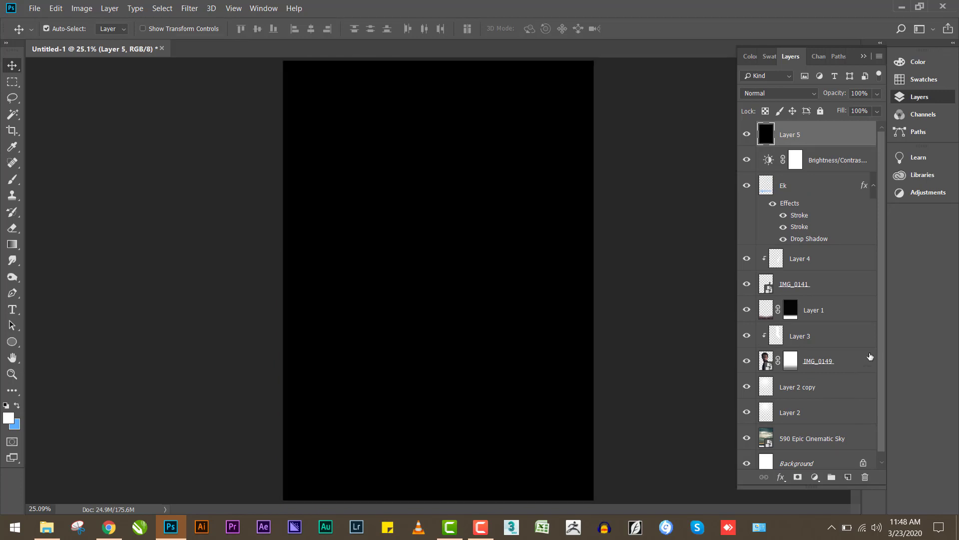
click(798, 477)
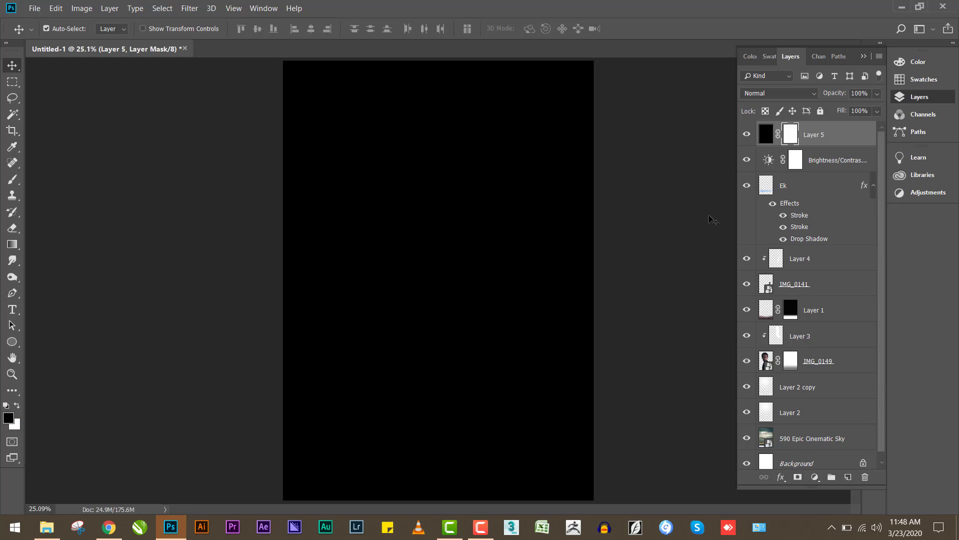
Step: Paint black on the mask with a soft 2700 px brush over the portraits and title, leaving dark vignette edges
key(b)
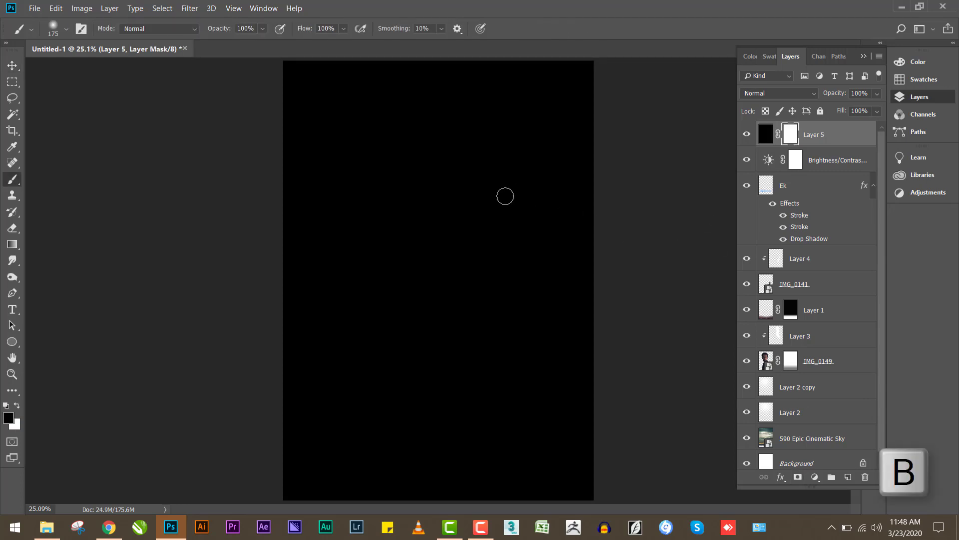
key(bracketright)
key(bracketright)
key(bracketright)
key(bracketright)
key(bracketright)
key(bracketright)
key(bracketright)
key(bracketright)
key(bracketright)
key(bracketright)
key(bracketright)
key(bracketright)
key(bracketright)
key(bracketright)
key(bracketright)
key(bracketright)
key(bracketright)
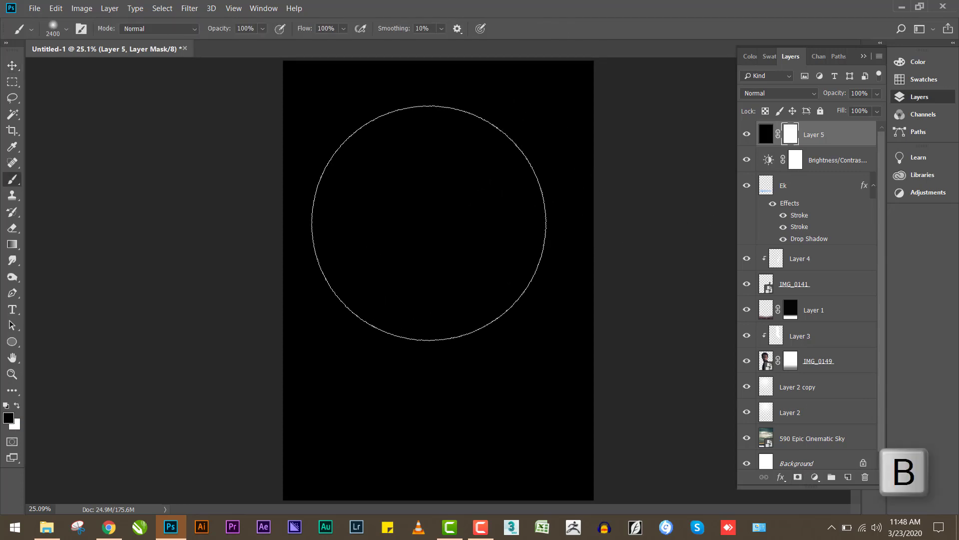
click(445, 246)
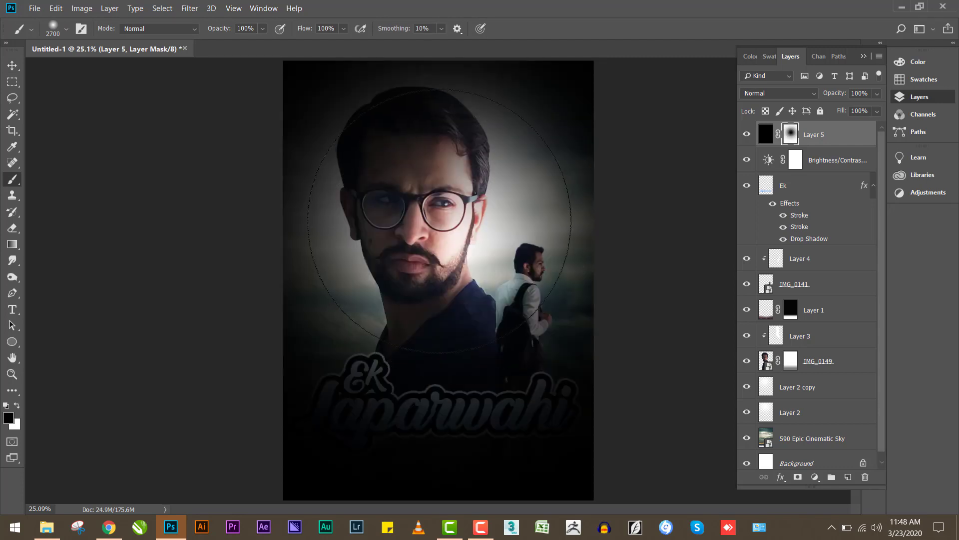
click(438, 302)
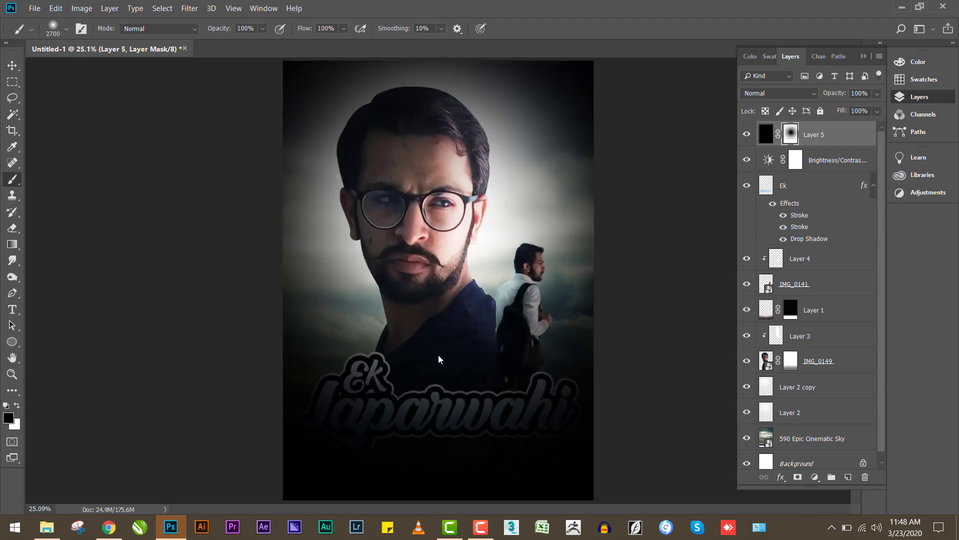
click(441, 357)
click(459, 353)
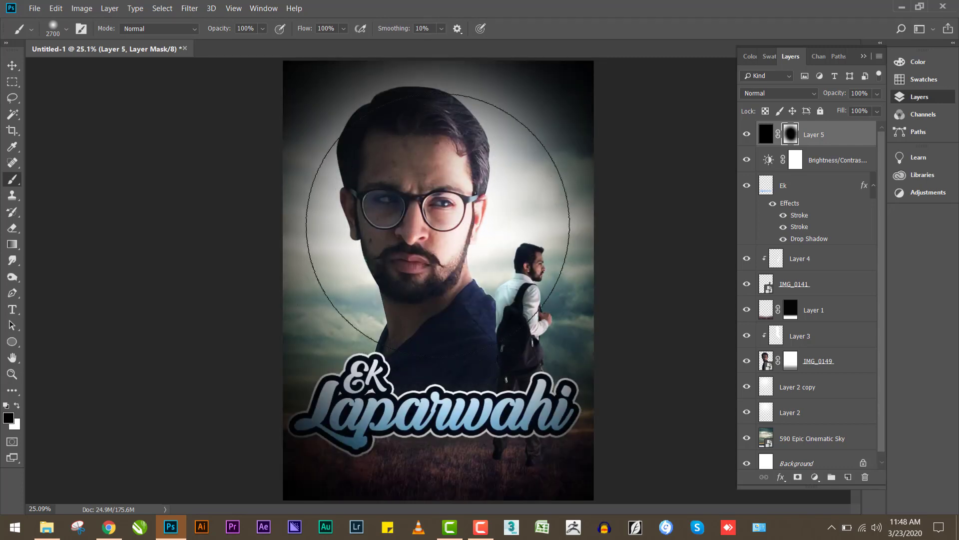
click(466, 209)
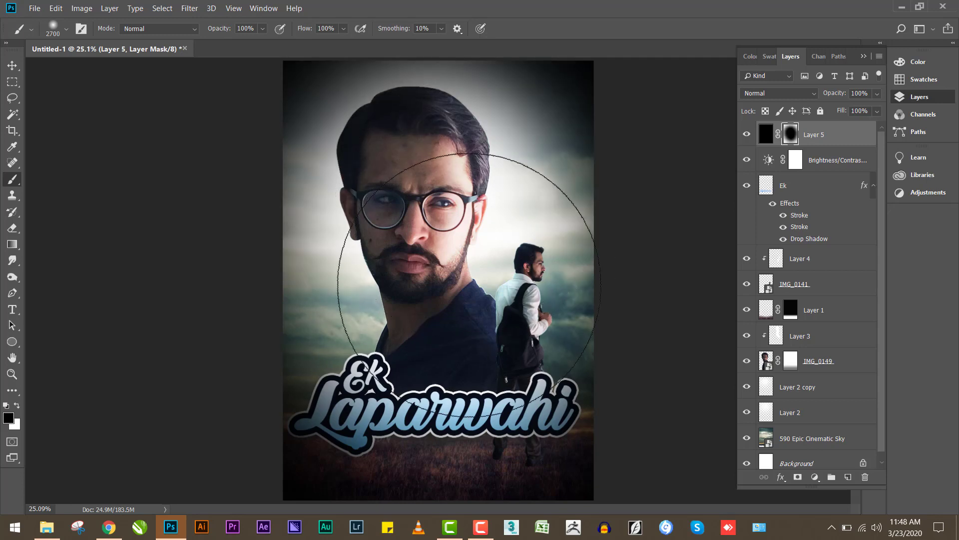
Step: Lower the vignette layer's opacity to 64% and compare the poster with and without it
drag(841, 98, 810, 95)
click(747, 135)
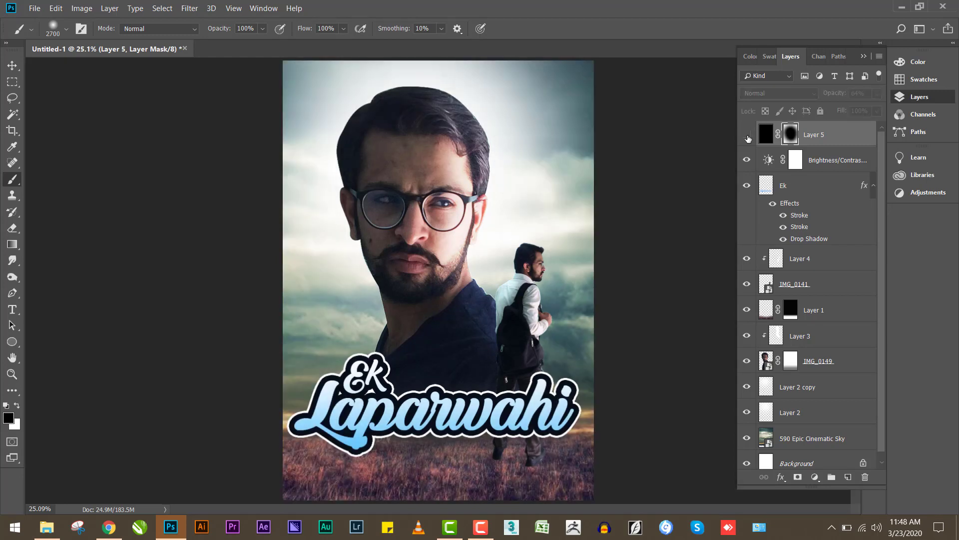
click(747, 135)
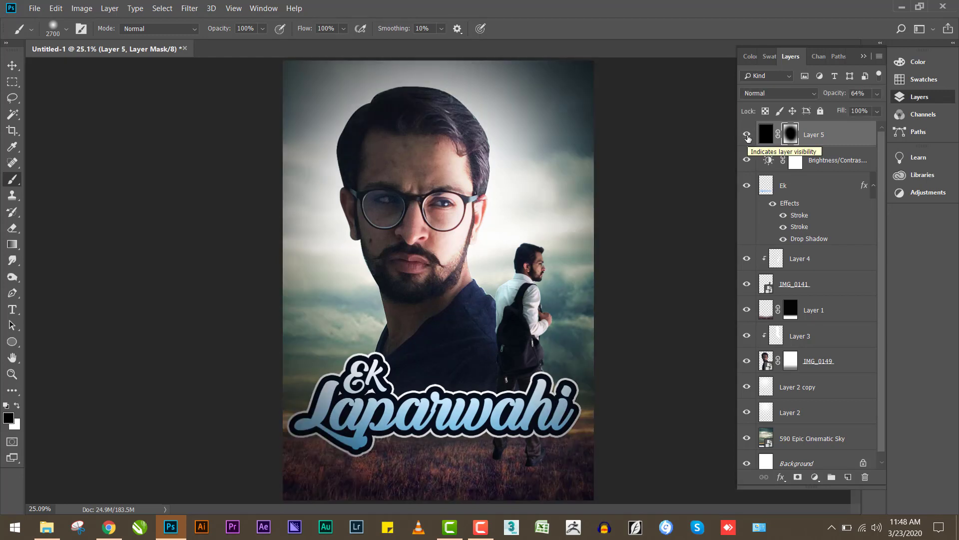
click(747, 135)
click(747, 135)
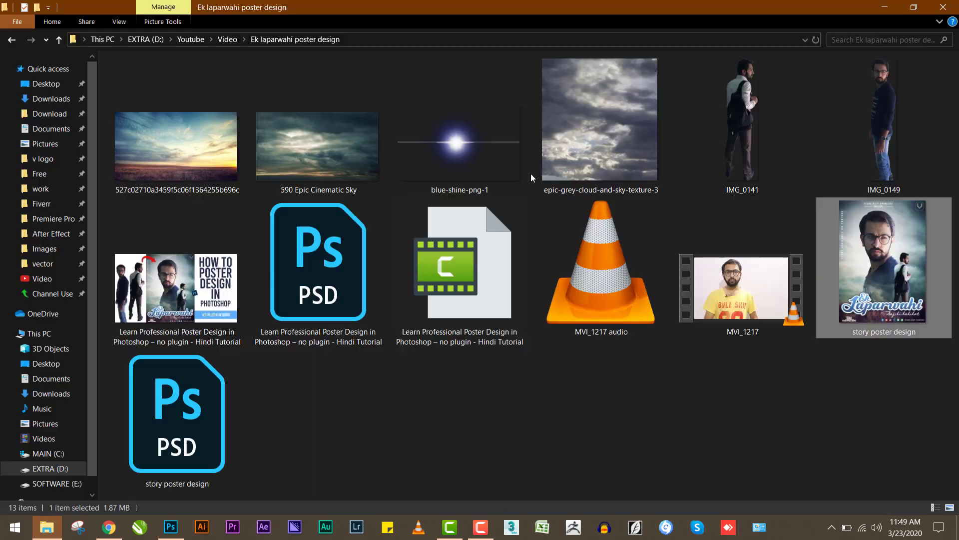
Step: Place the blue-shine-png-1 image enlarged beside the large portrait's chin and move its layer directly below IMG_0149
click(435, 143)
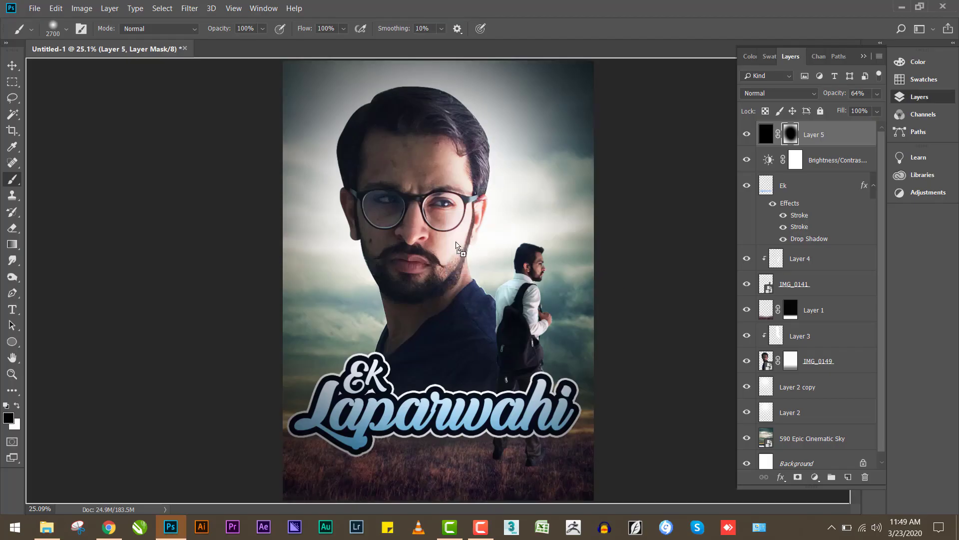
drag(593, 186, 662, 129)
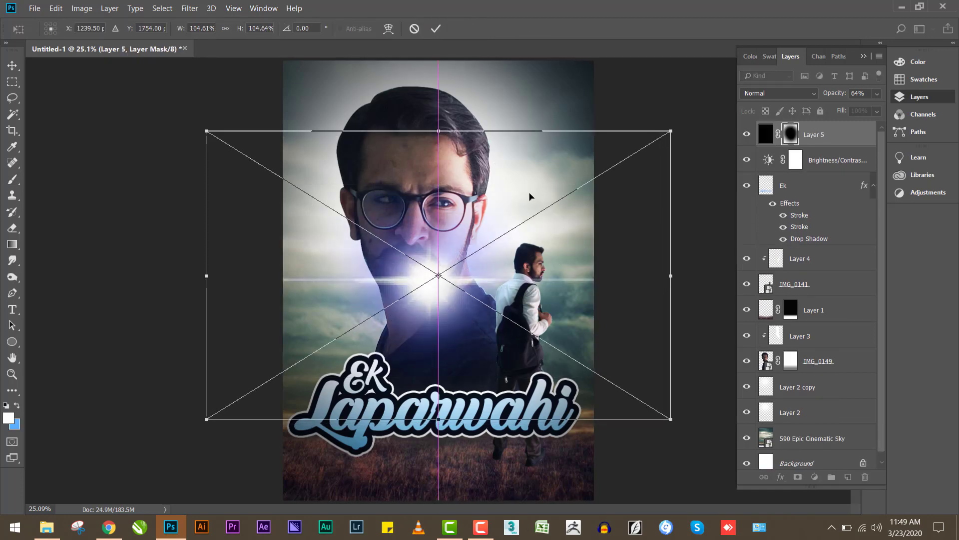
drag(480, 259, 531, 245)
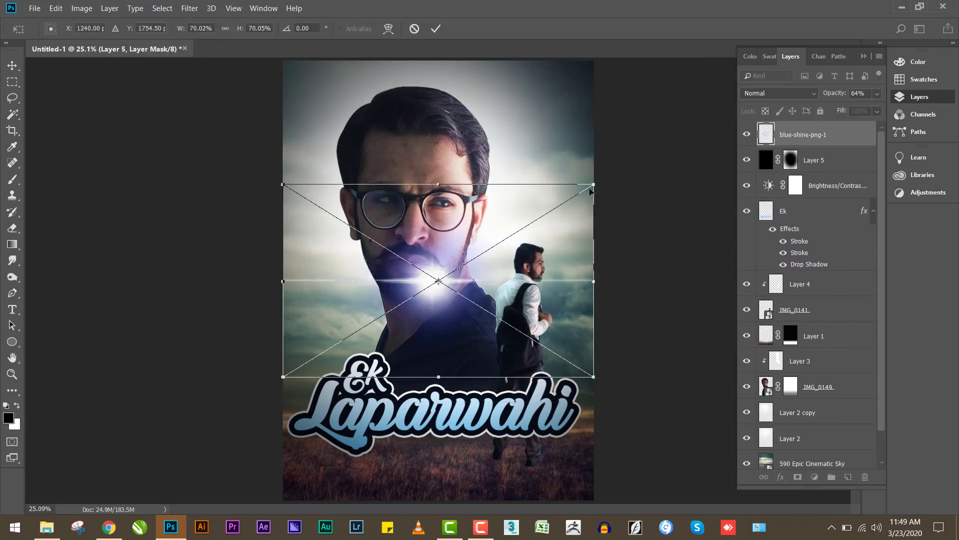
drag(591, 189, 644, 163)
drag(569, 222, 587, 214)
key(Return)
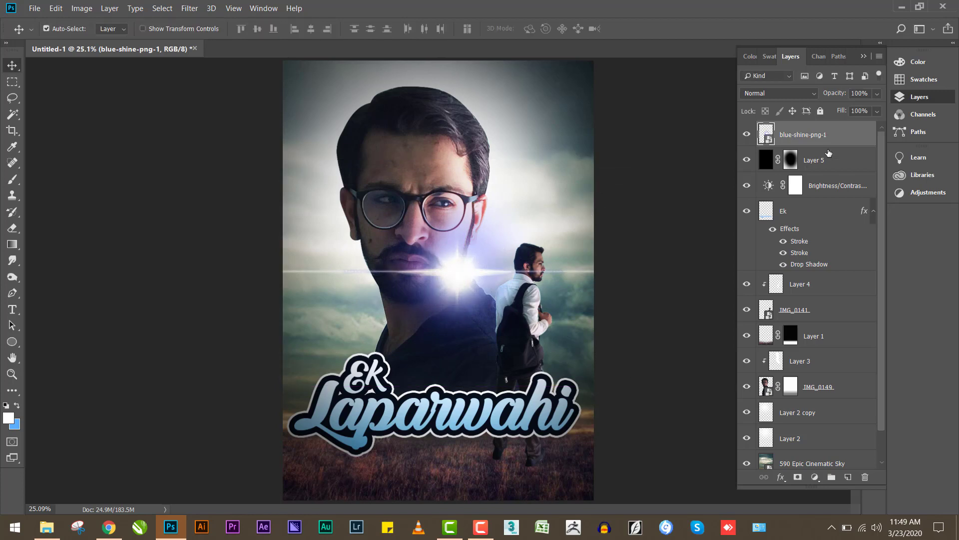
drag(845, 160, 854, 398)
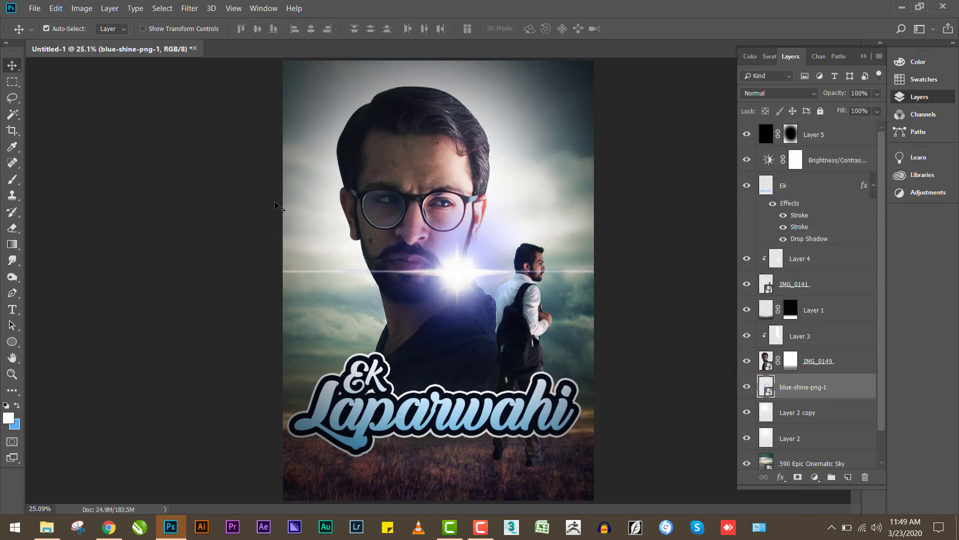
Step: Try the blue-shine-png-1 flare rotated about 62 degrees beside the large portrait's eye, with its layer above Layer 3
key(ctrl+t)
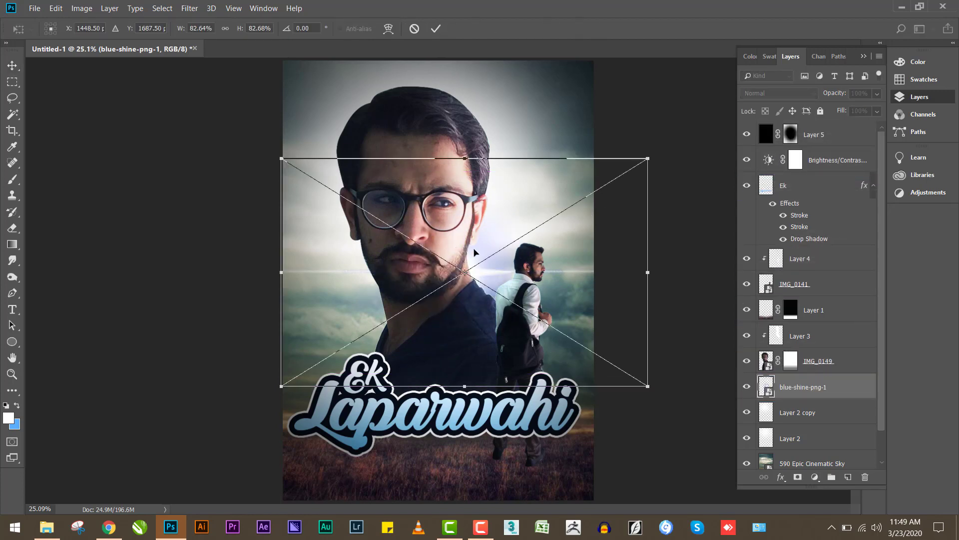
drag(489, 261, 503, 253)
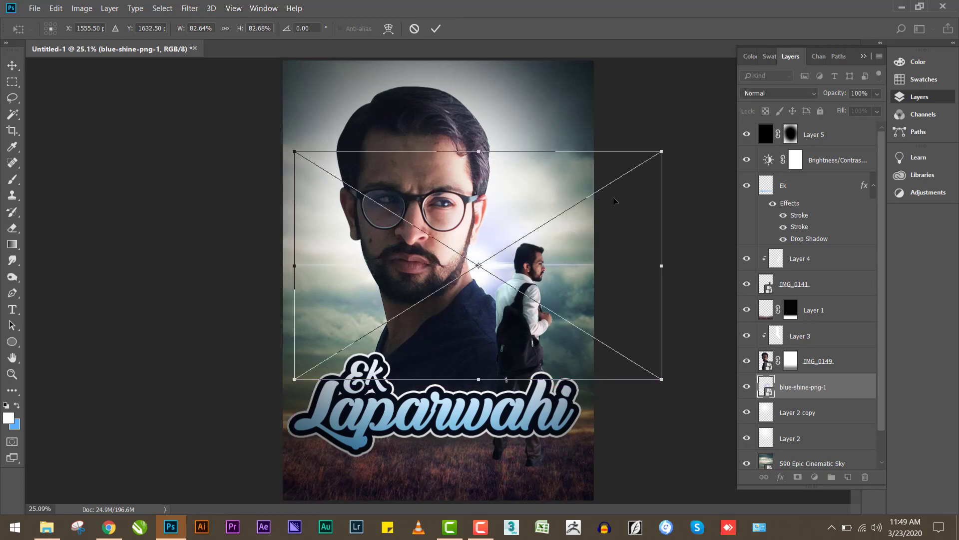
drag(638, 118, 667, 339)
drag(613, 301, 612, 304)
key(Return)
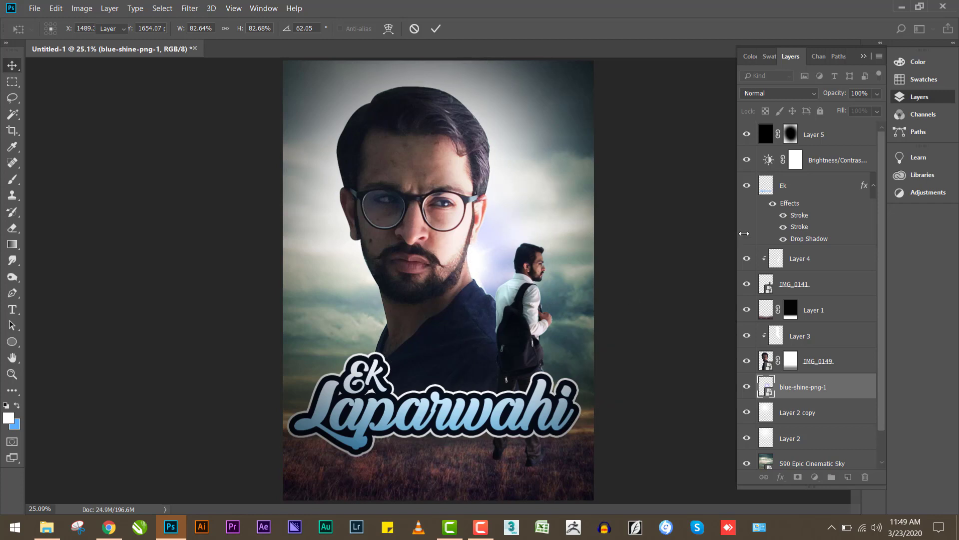
drag(480, 277, 475, 205)
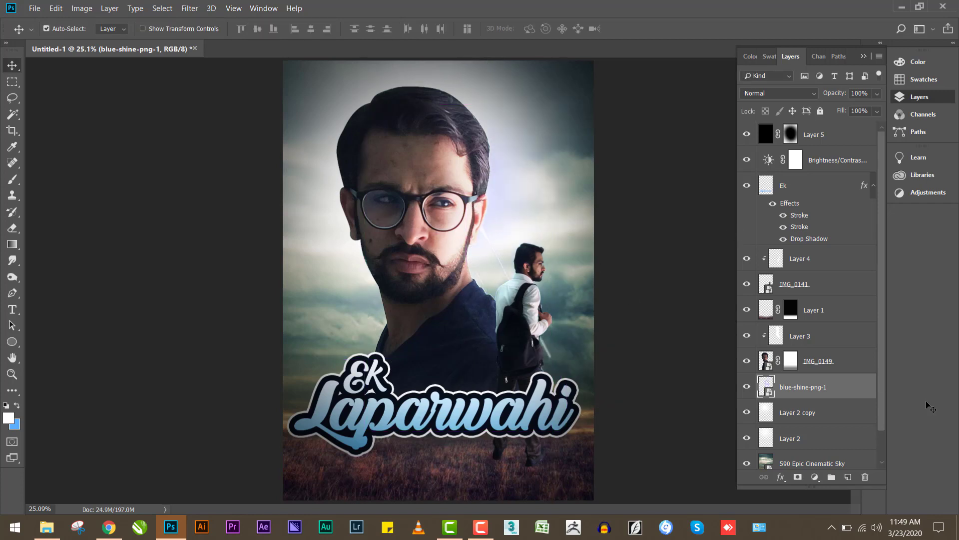
drag(817, 388, 815, 341)
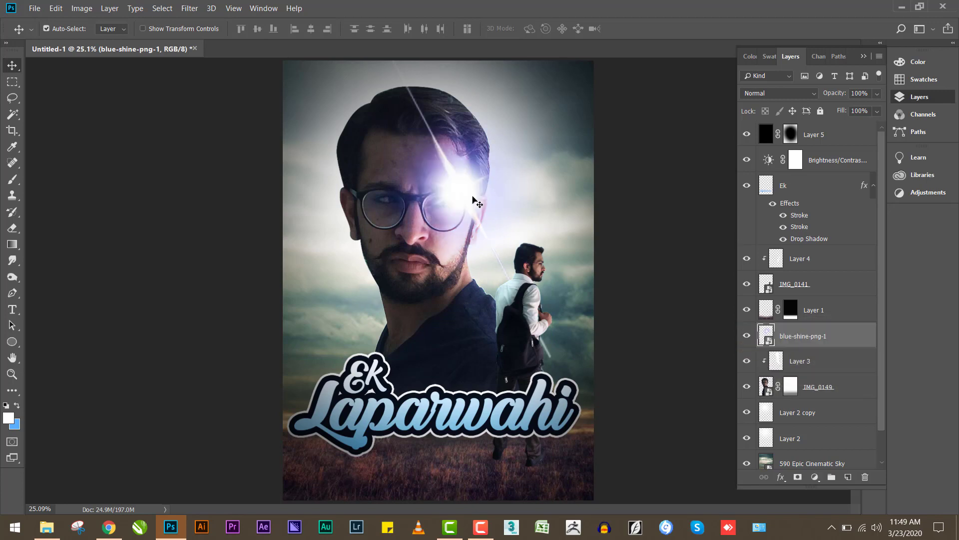
Step: Try shrinking the flare to about 24%, rotated about 18 degrees, over the rim of the large portrait's glasses
key(ctrl+t)
drag(557, 214, 520, 228)
drag(523, 175, 505, 153)
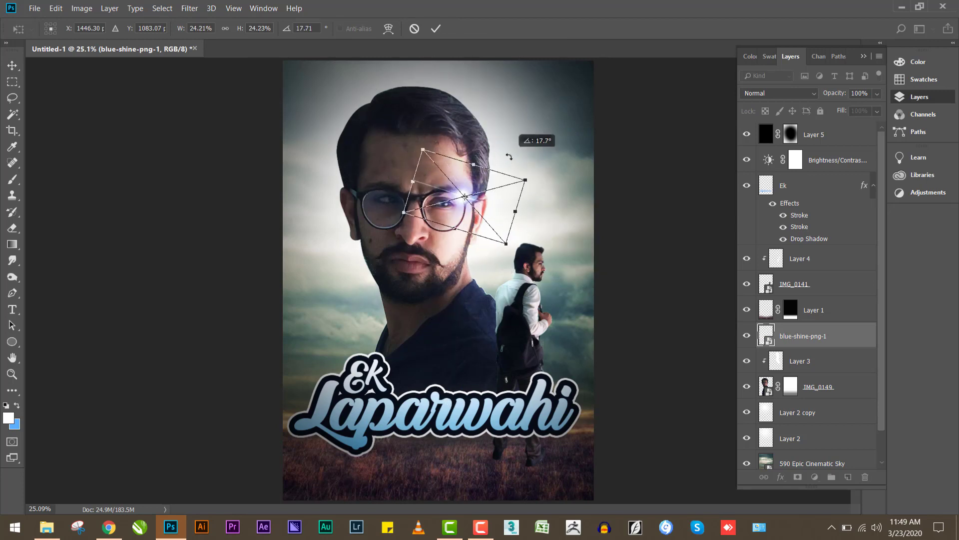
drag(476, 207, 478, 215)
key(Return)
Step: Try the flare at 58% opacity and delete the blue-shine-png-1 layer
drag(831, 96, 804, 98)
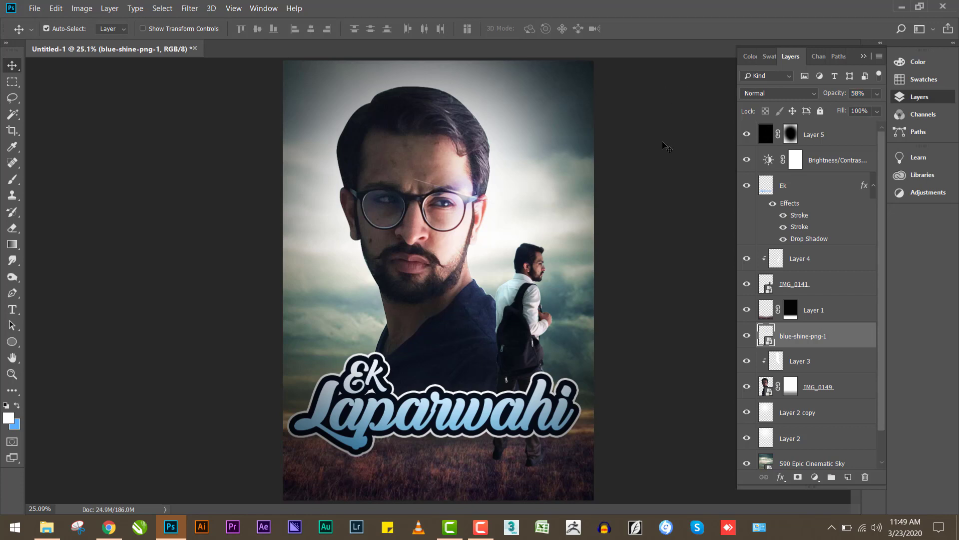
click(865, 476)
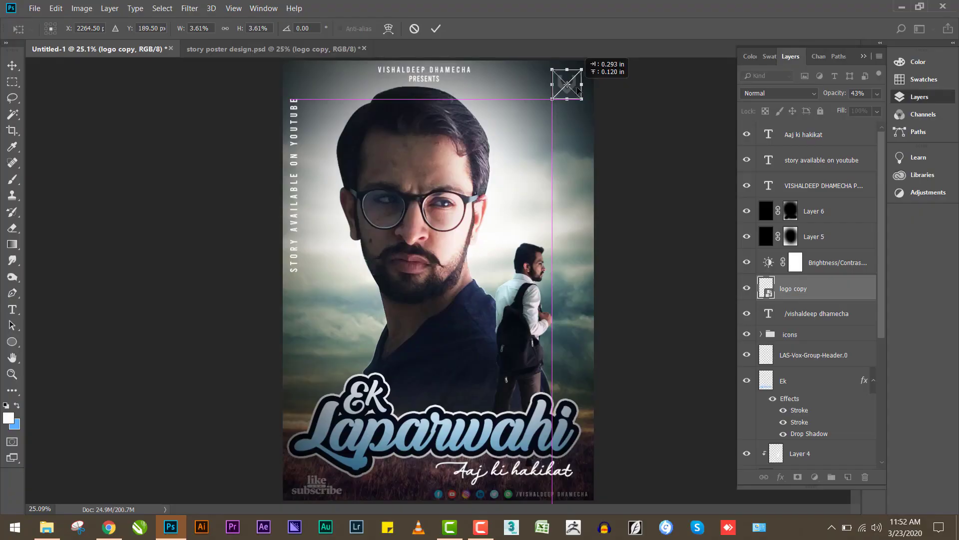
Step: Position the small logo copy in the poster's upper-right corner and apply the transform
drag(578, 90, 582, 90)
key(Return)
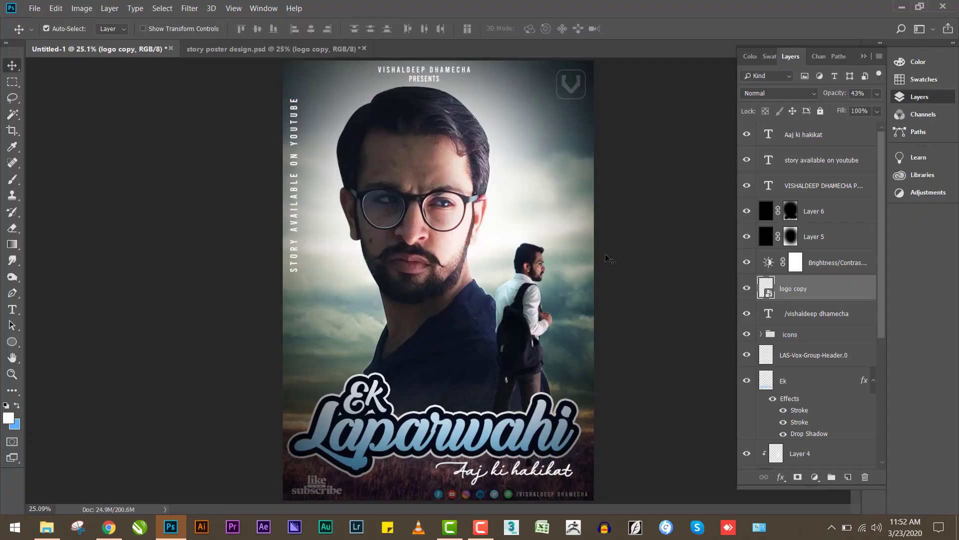
click(580, 190)
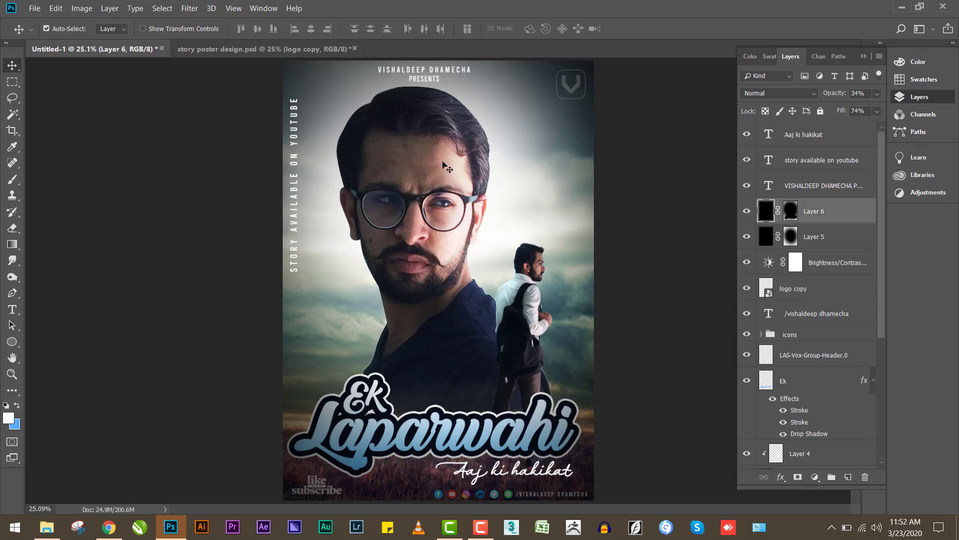